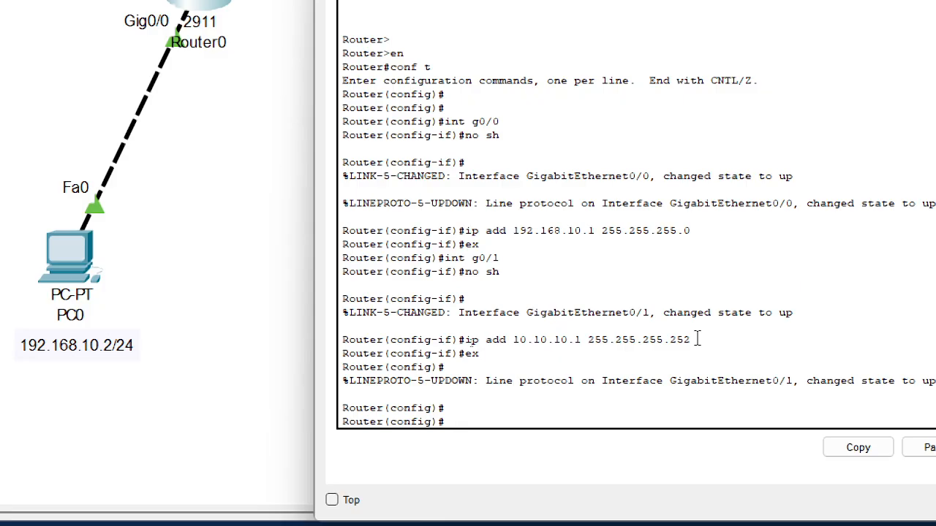
# Create a named extended IP access list called Blok_ping on Router0
pyautogui.write('ip access')
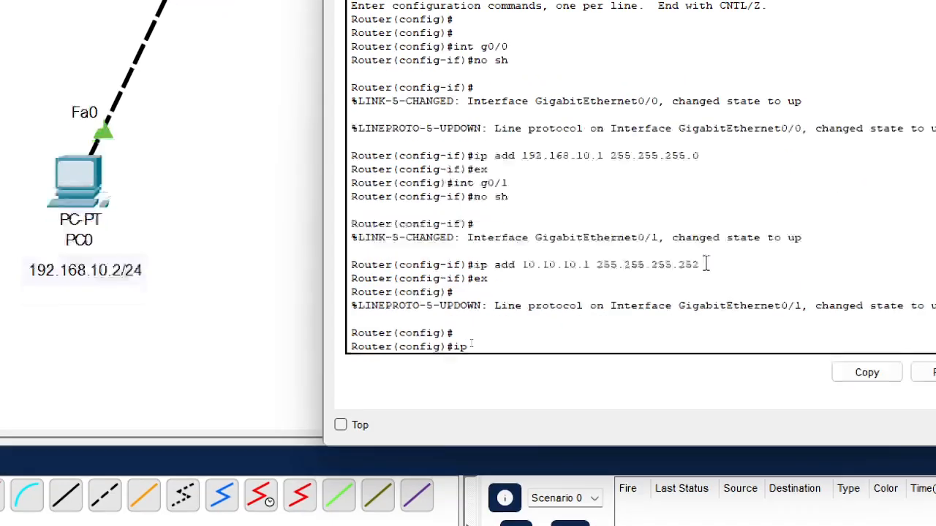
pyautogui.write('-list')
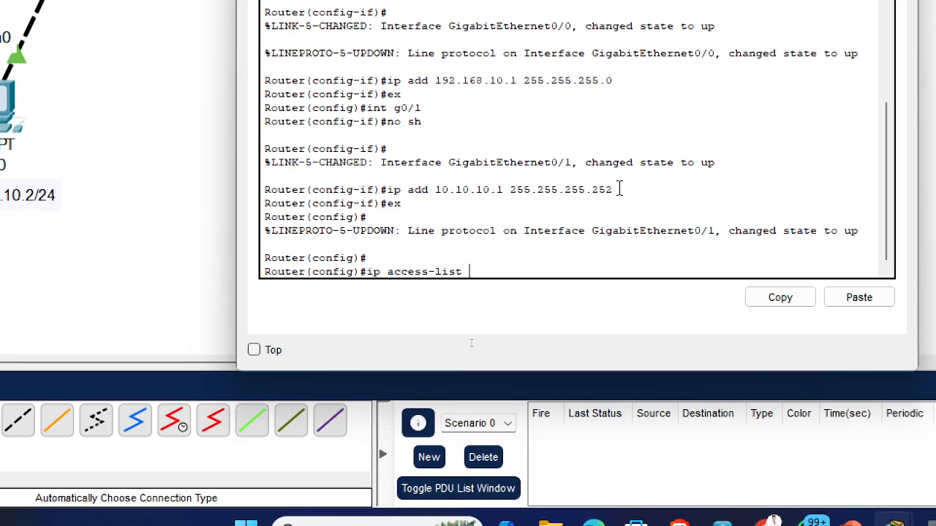
pyautogui.write(' exte')
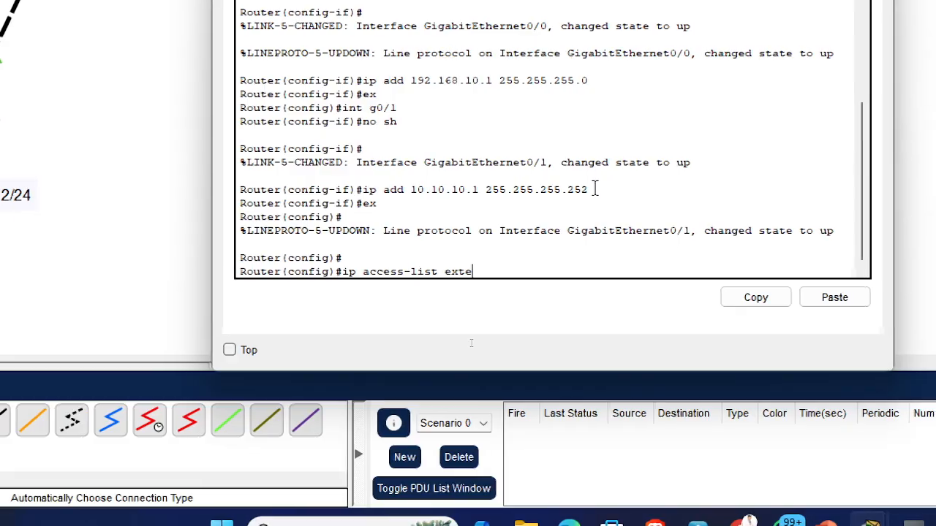
pyautogui.write('nded')
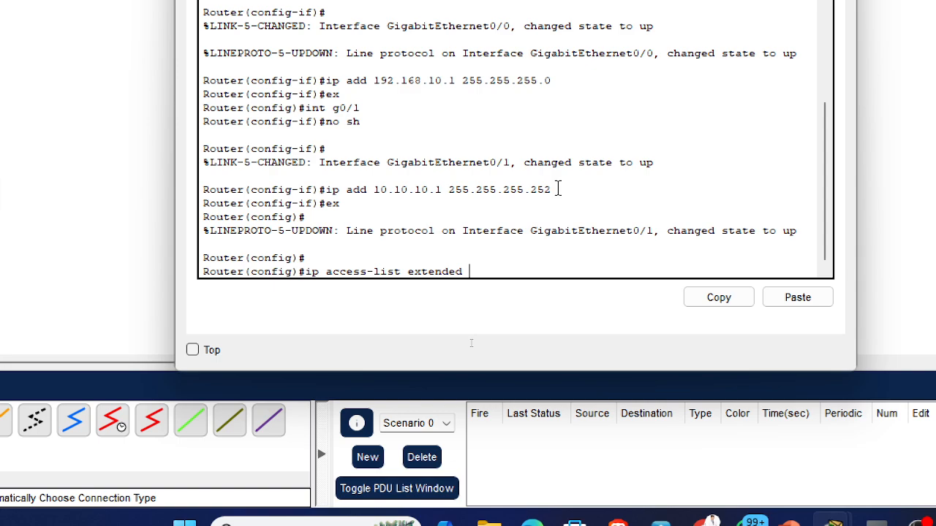
pyautogui.write('Blo')
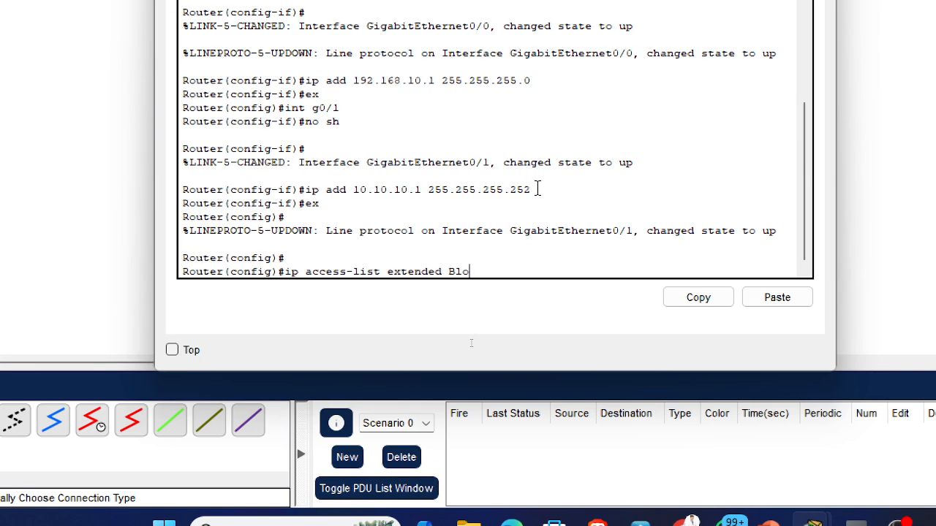
pyautogui.write('k_ping')
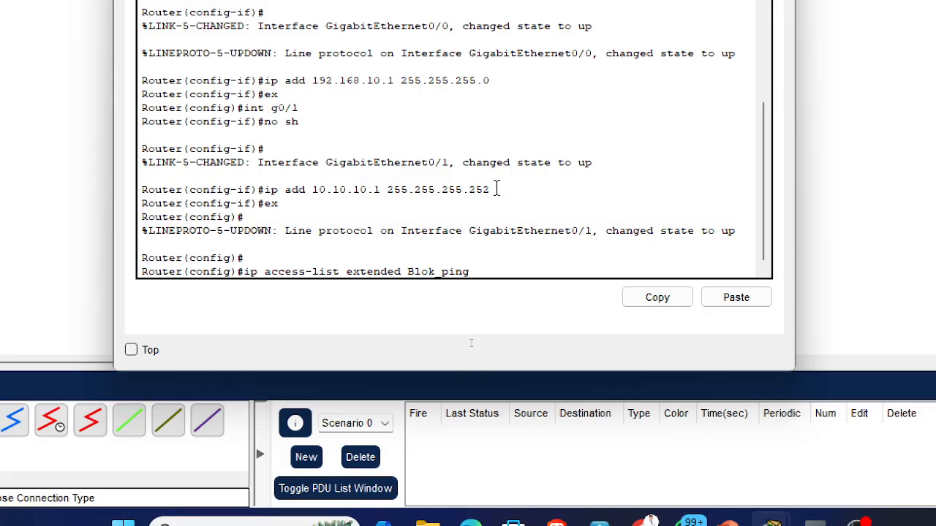
pyautogui.press('Return')
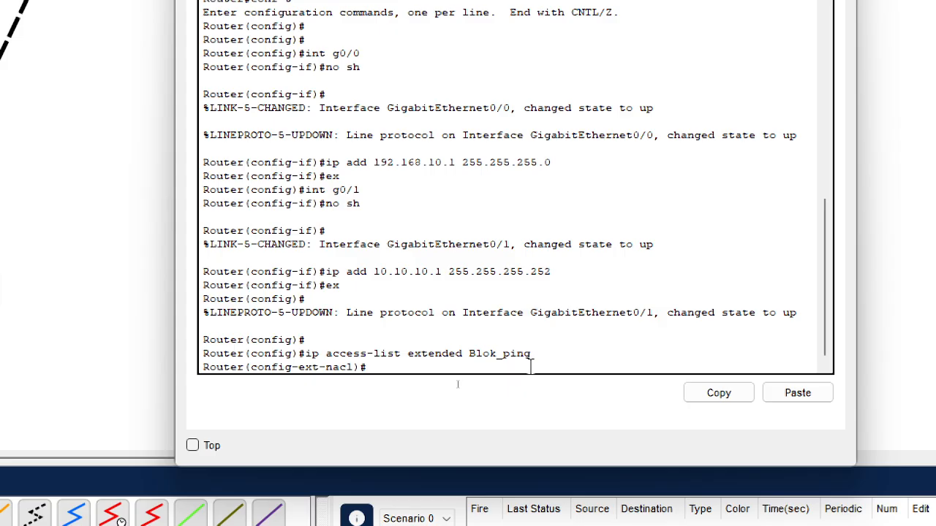
# Add a rule to Blok_ping denying ICMP echo from host 192.168.10.2 to host 192.168.20.2
pyautogui.write('deny ')
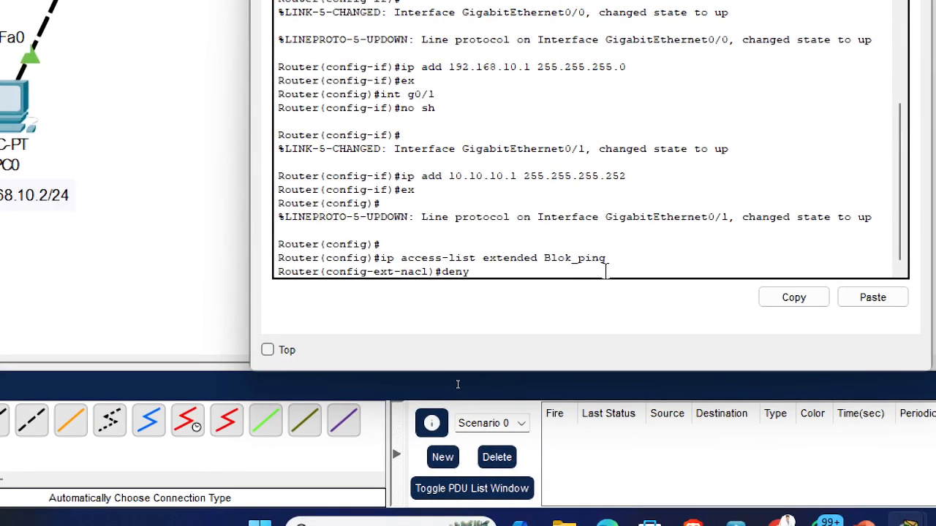
pyautogui.write('icm')
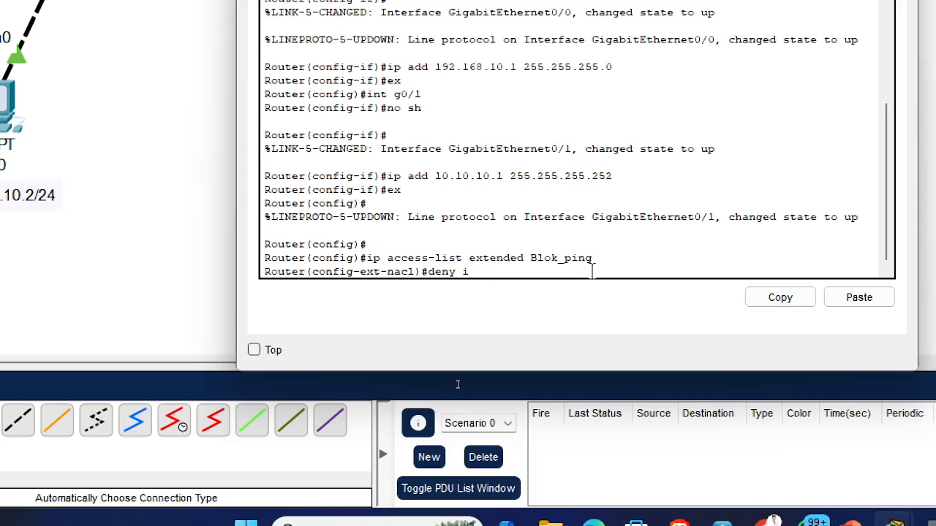
pyautogui.write('p')
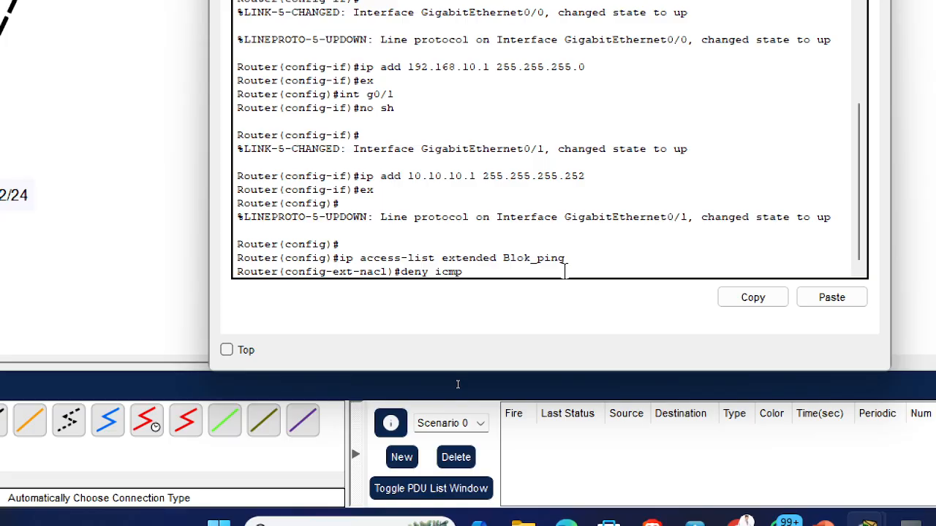
pyautogui.write('ost')
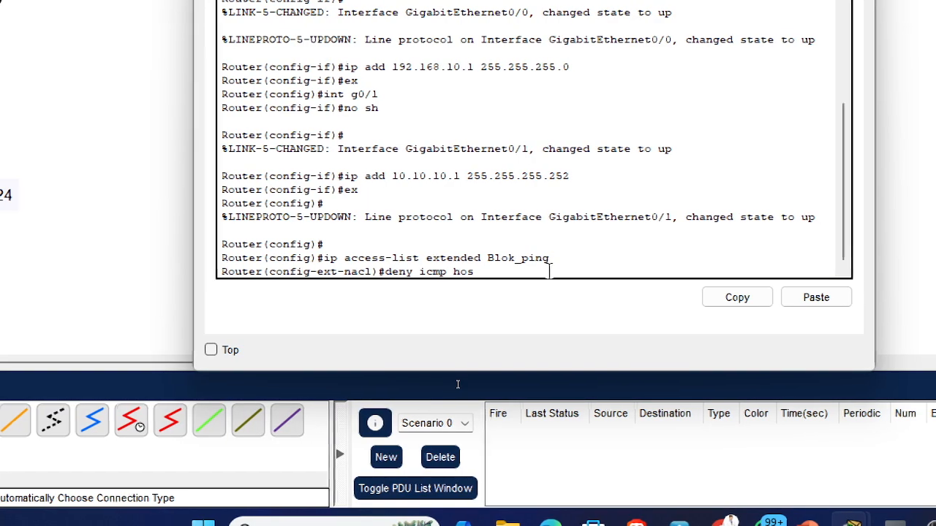
pyautogui.write(' 192.')
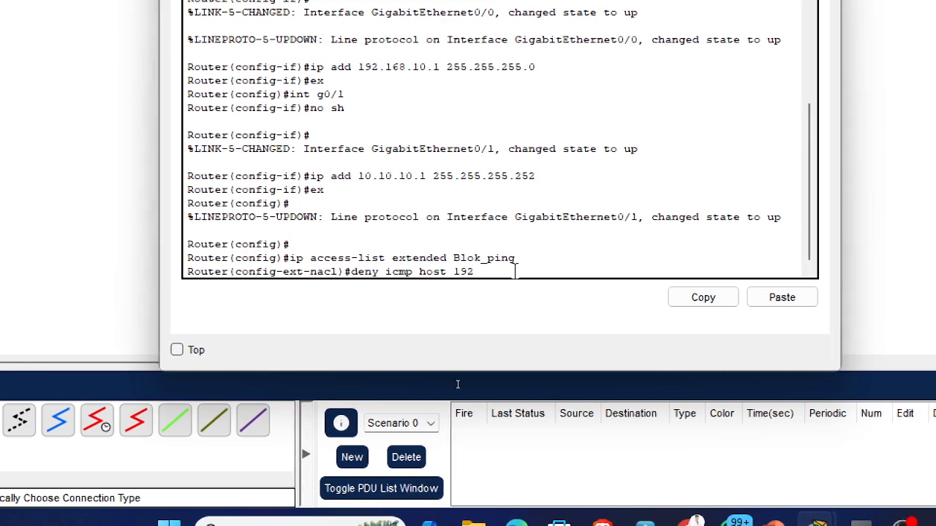
pyautogui.write('168.10')
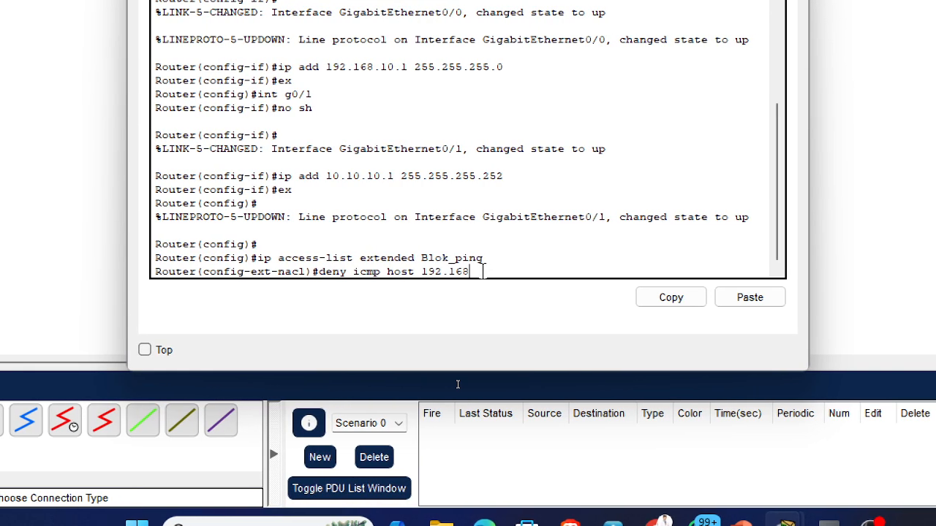
pyautogui.write('.2')
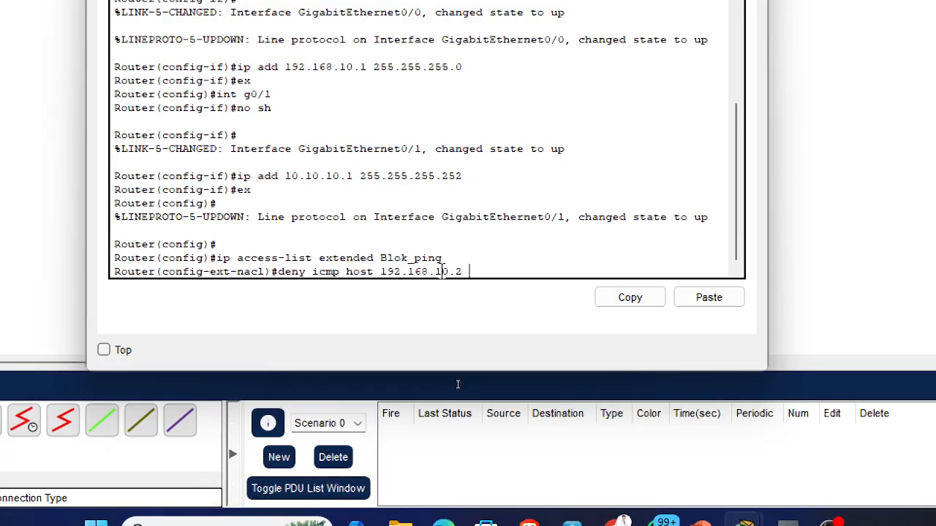
pyautogui.write(' host ')
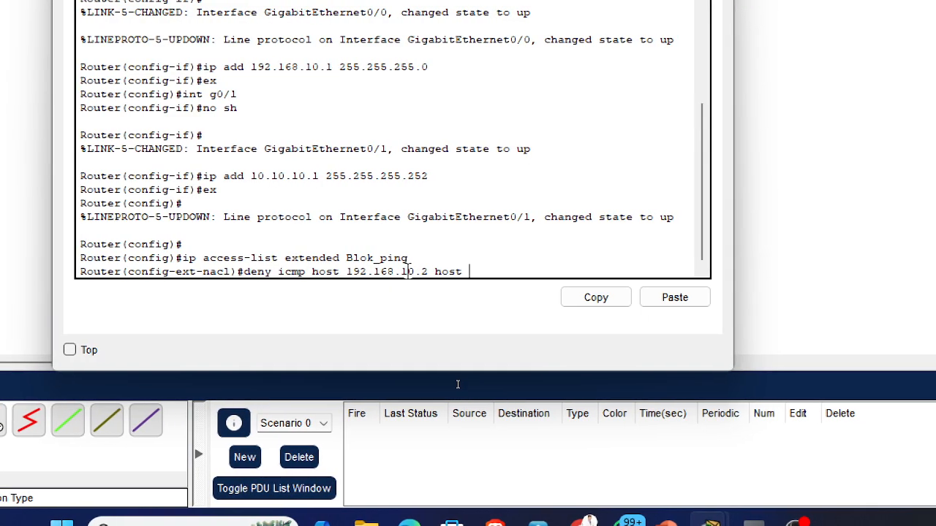
pyautogui.write('192.168')
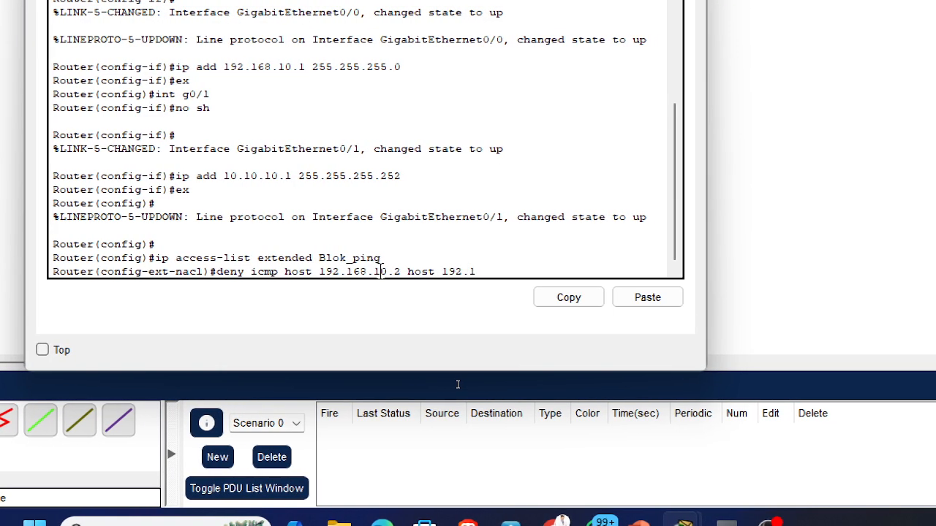
pyautogui.write('.20.2')
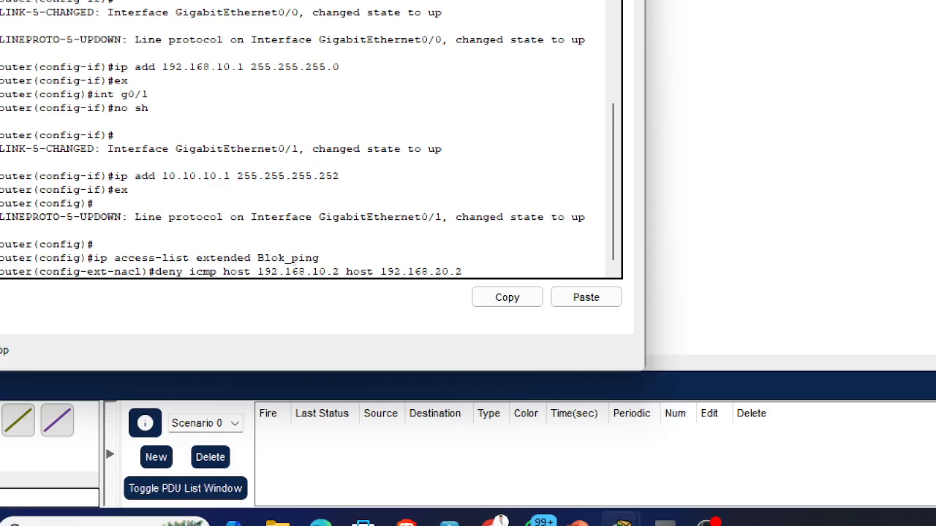
pyautogui.write('echo')
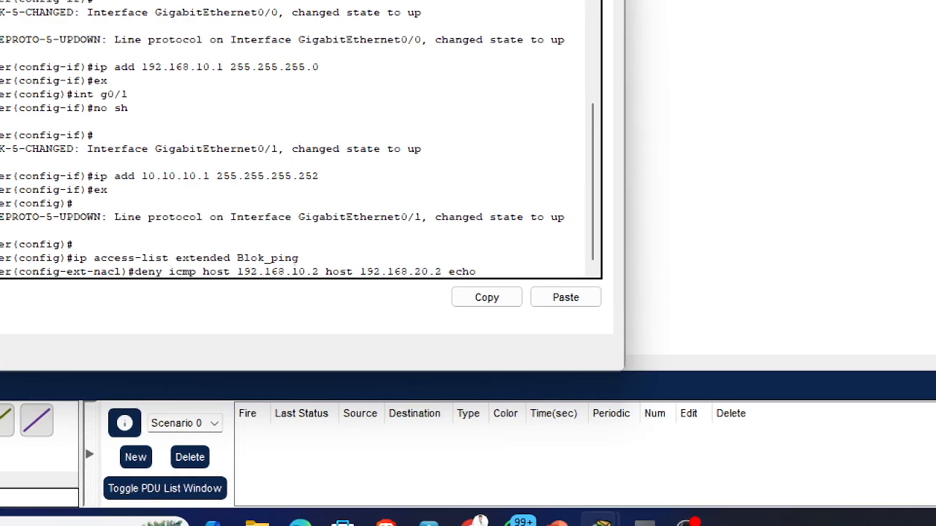
pyautogui.press('Return')
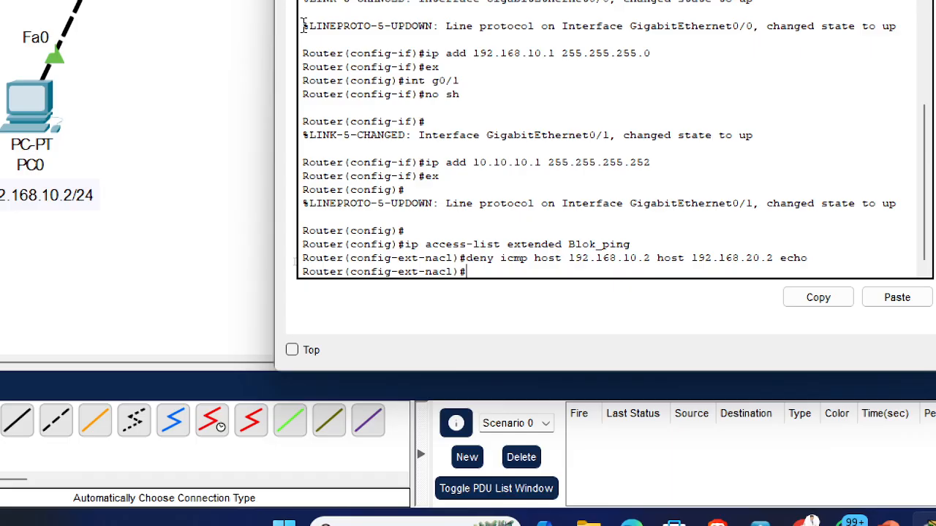
# Add a rule permitting ICMP echo-reply from any source to any destination, and exit the access list configuration
pyautogui.write('permit ')
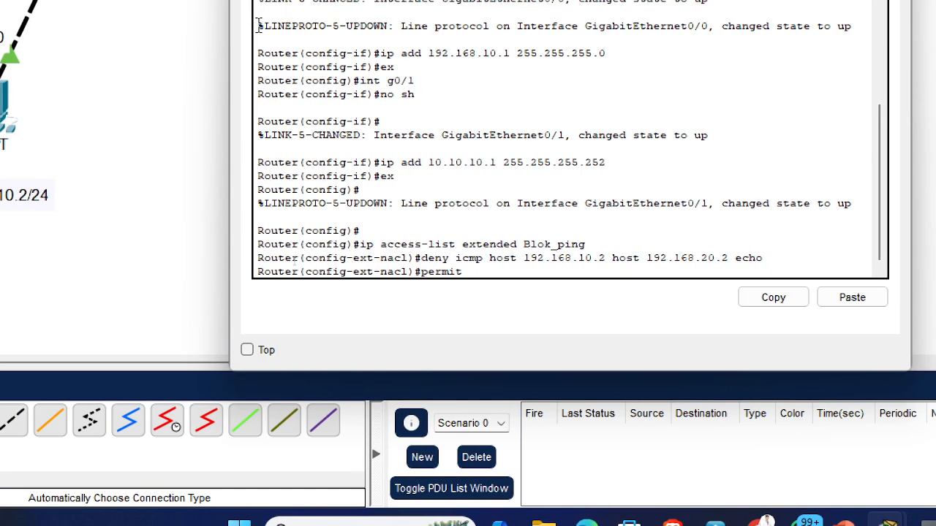
pyautogui.write('icmp any any e')
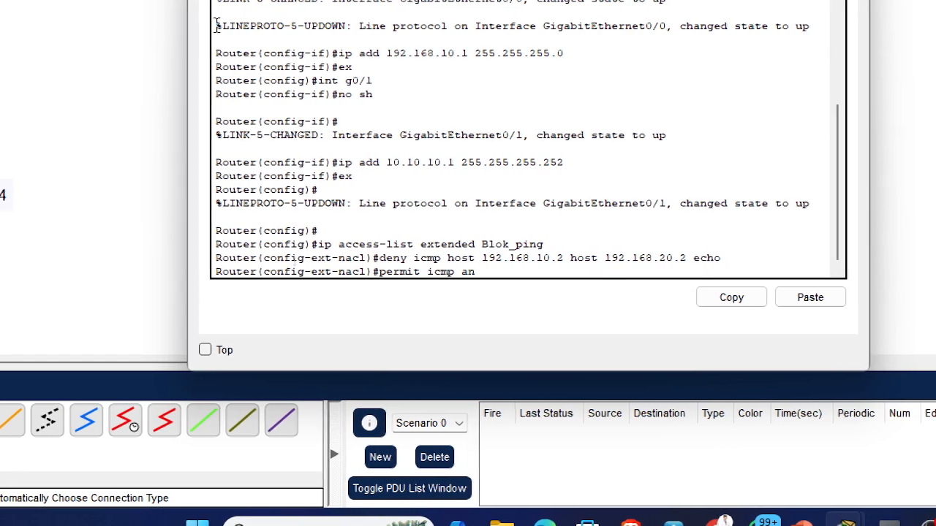
pyautogui.write('cho-rep')
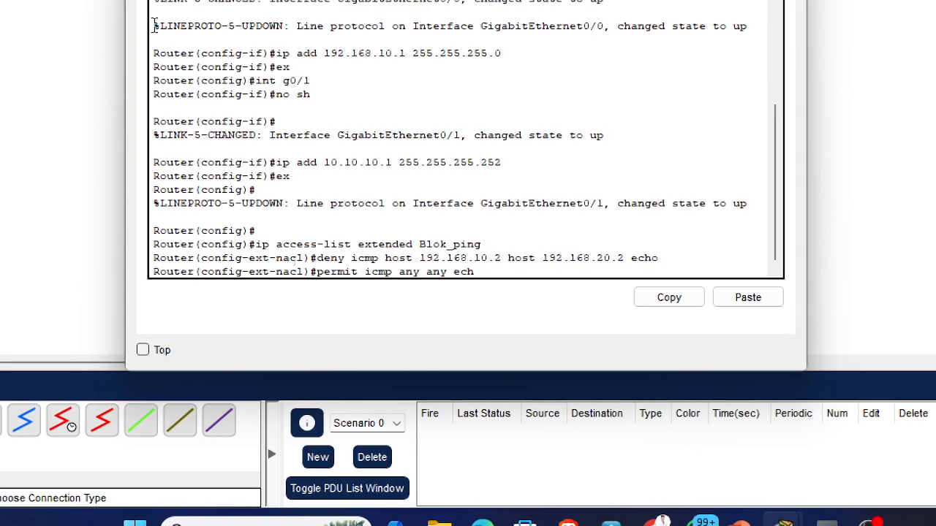
pyautogui.write('ly')
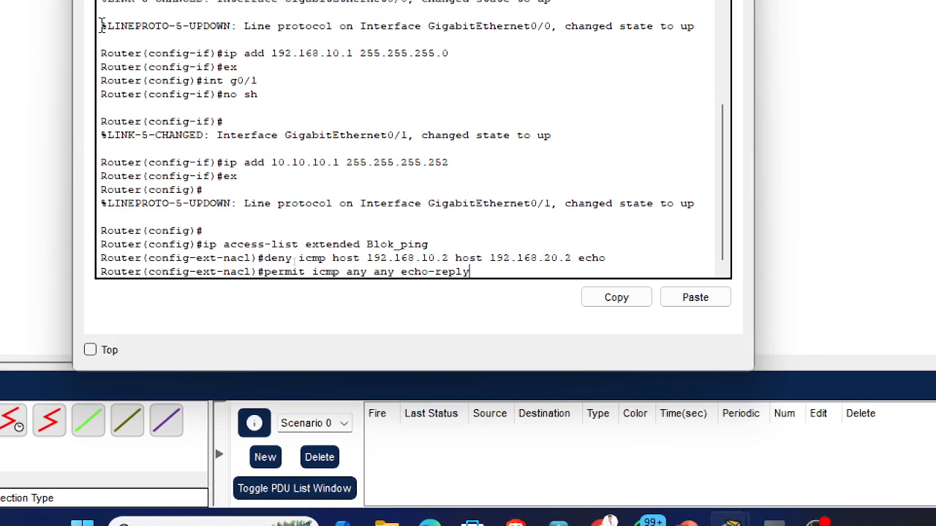
pyautogui.press('Return')
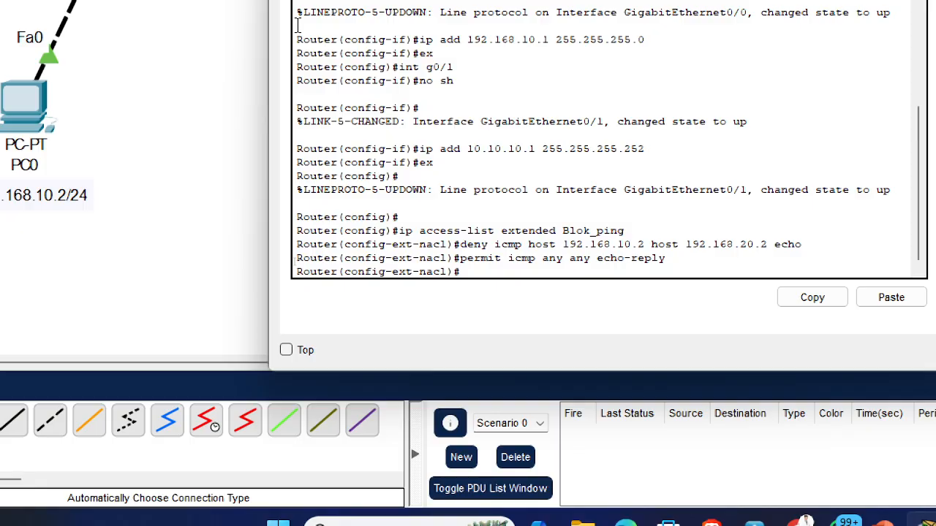
pyautogui.write('exit')
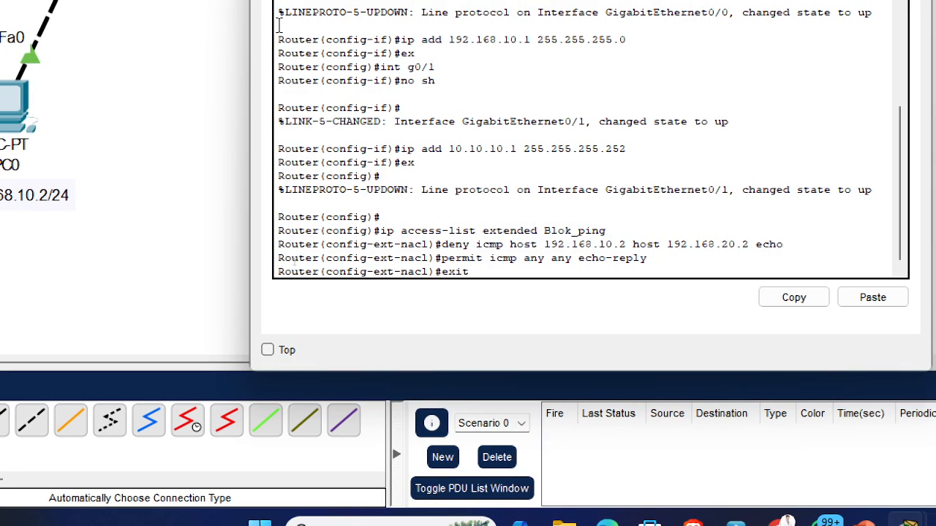
pyautogui.press('Return')
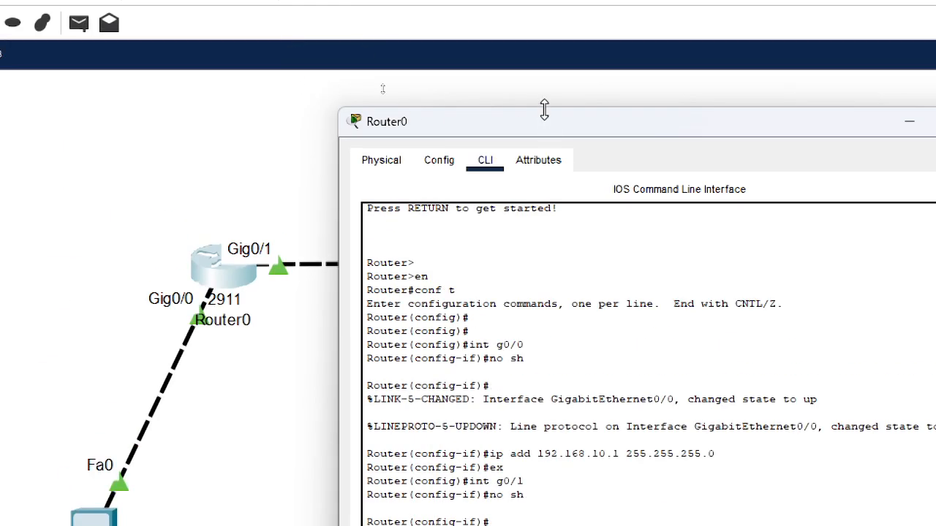
# Apply the Blok_ping access list outbound on Router0's interface g0/1 and exit the interface configuration
pyautogui.click(546, 90)
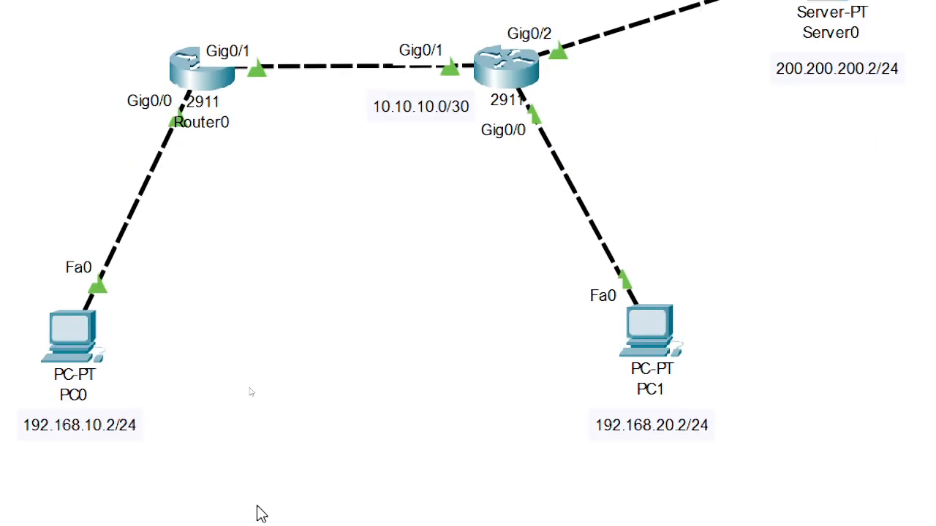
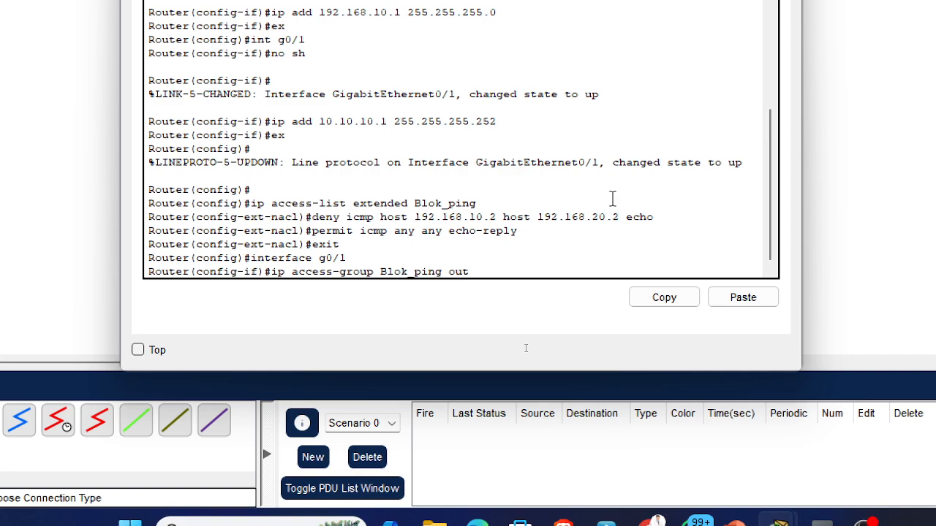
pyautogui.press('Return')
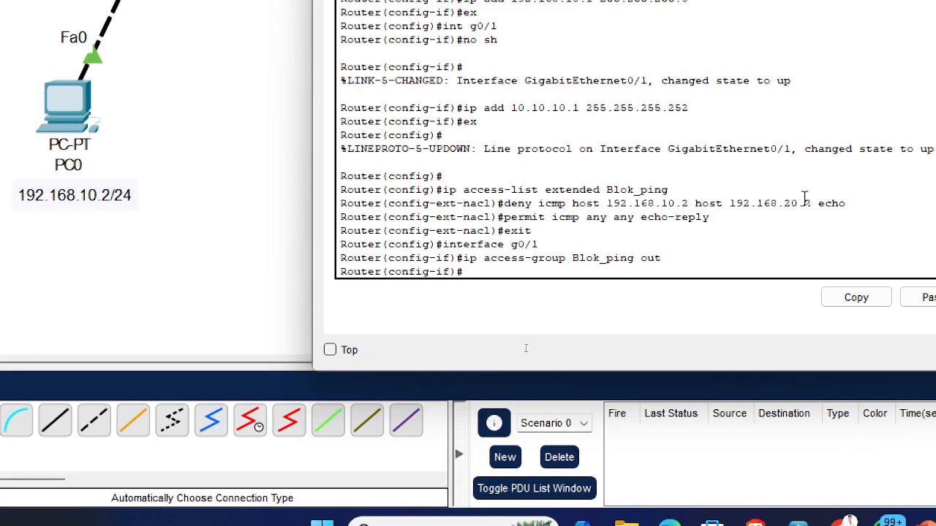
pyautogui.write('ex')
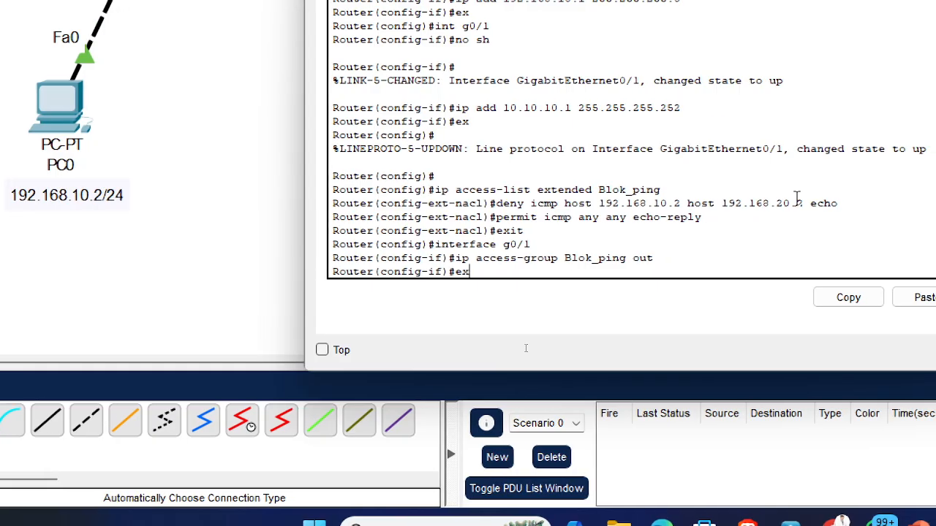
pyautogui.press('Return')
# Enable RIP routing on Router0 and set it to version 2
pyautogui.write('rout')
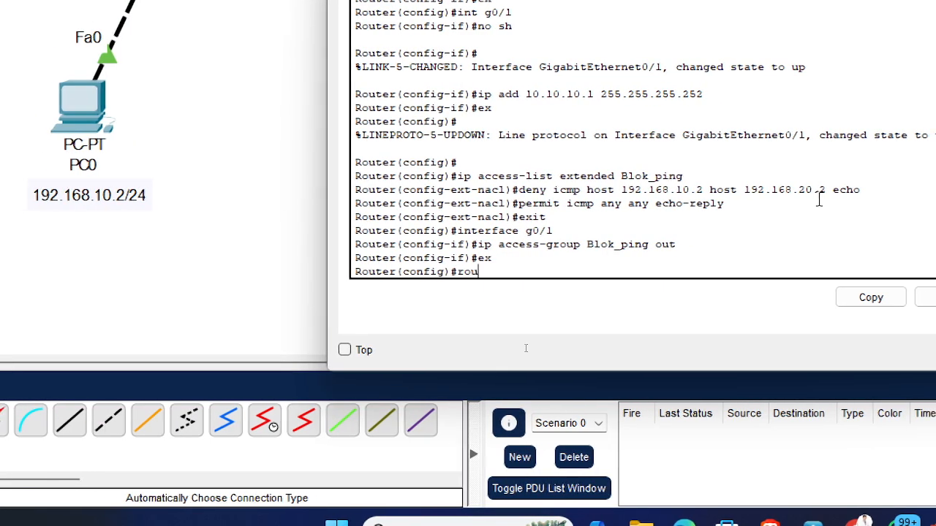
pyautogui.write('er rip')
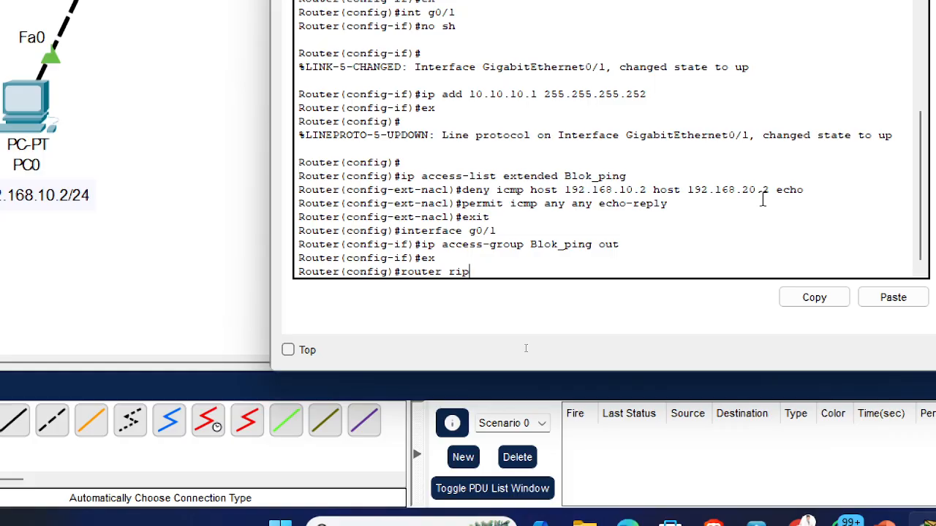
pyautogui.press('Return')
pyautogui.write('v 2')
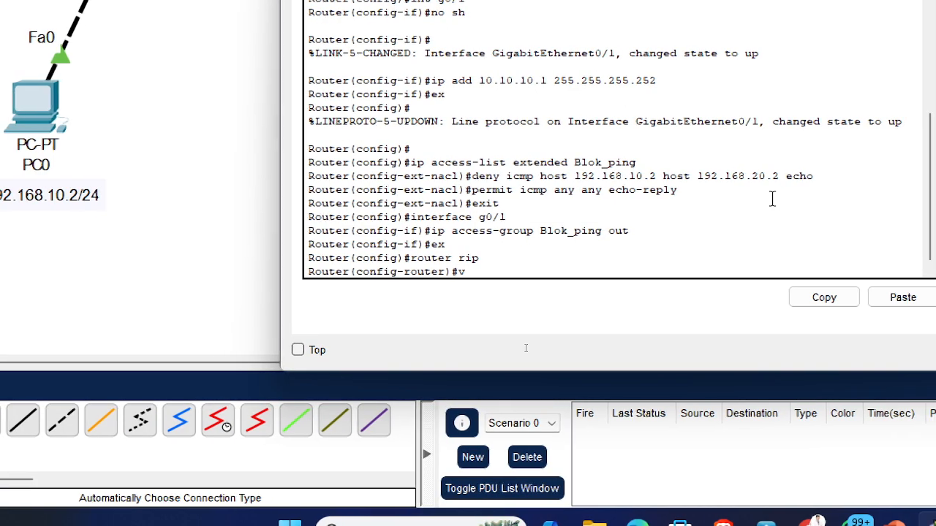
pyautogui.press('Return')
# Advertise networks 10.10.10.0 and 192.168.10.0 in Router0's RIP configuration, then exit it and close the router's window
pyautogui.write('net 10.1')
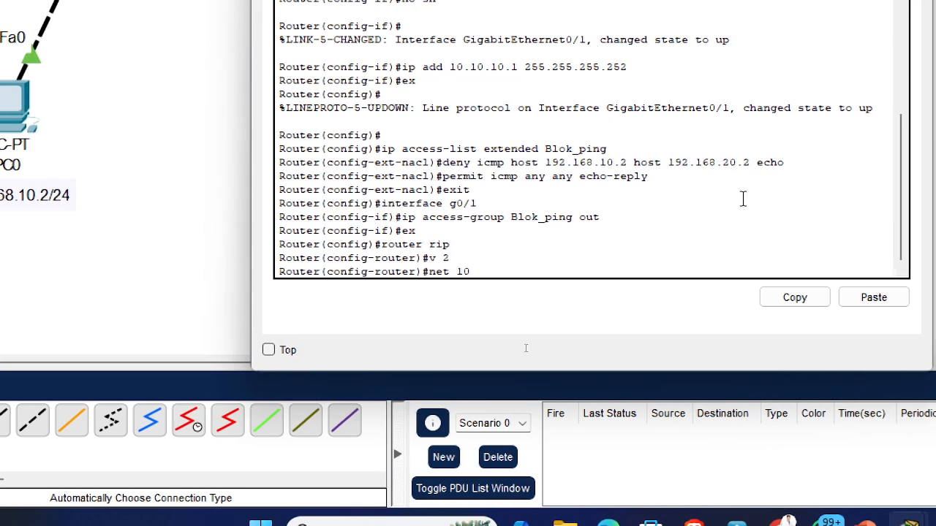
pyautogui.write('0.10.0')
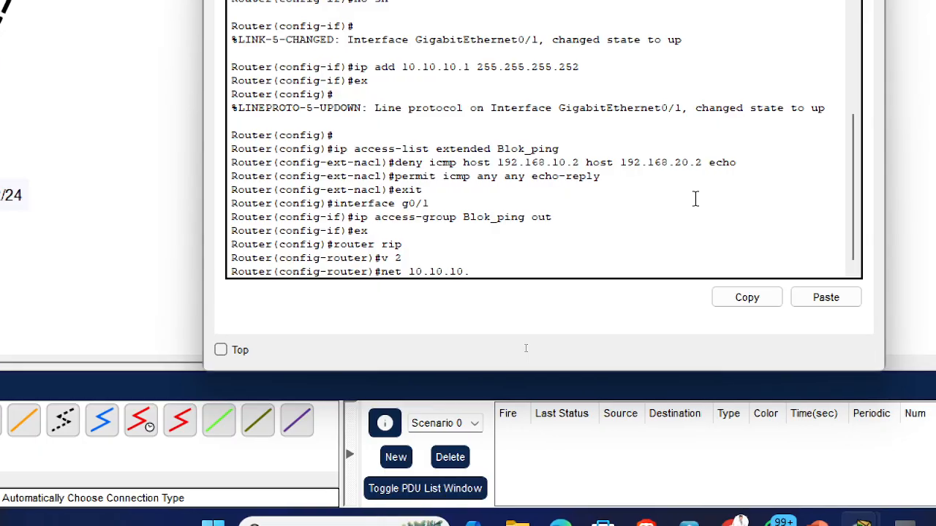
pyautogui.press('Return')
pyautogui.write('net 192.168')
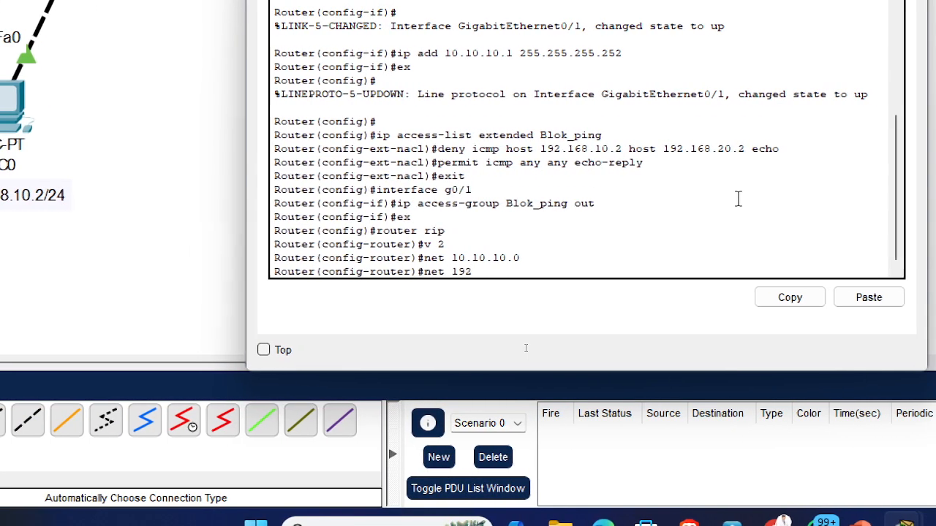
pyautogui.write('.10.0')
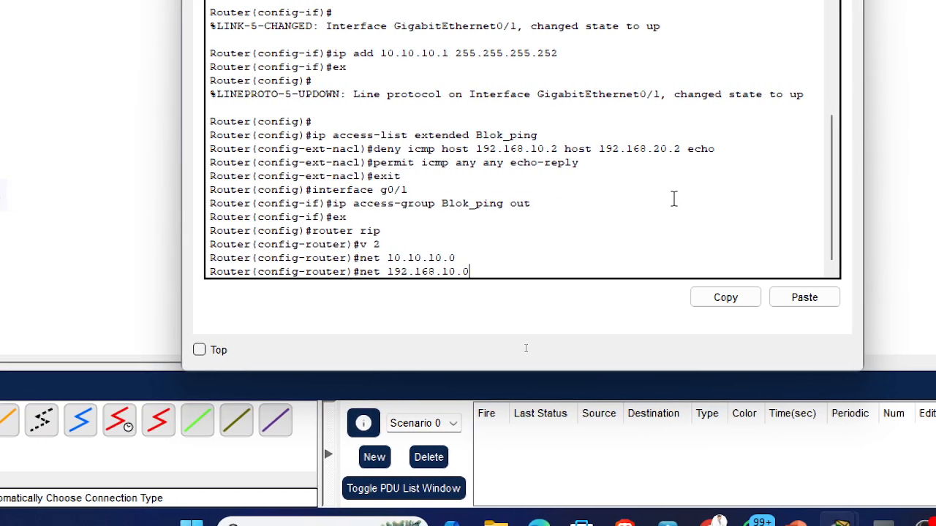
pyautogui.press('Return')
pyautogui.write('ex')
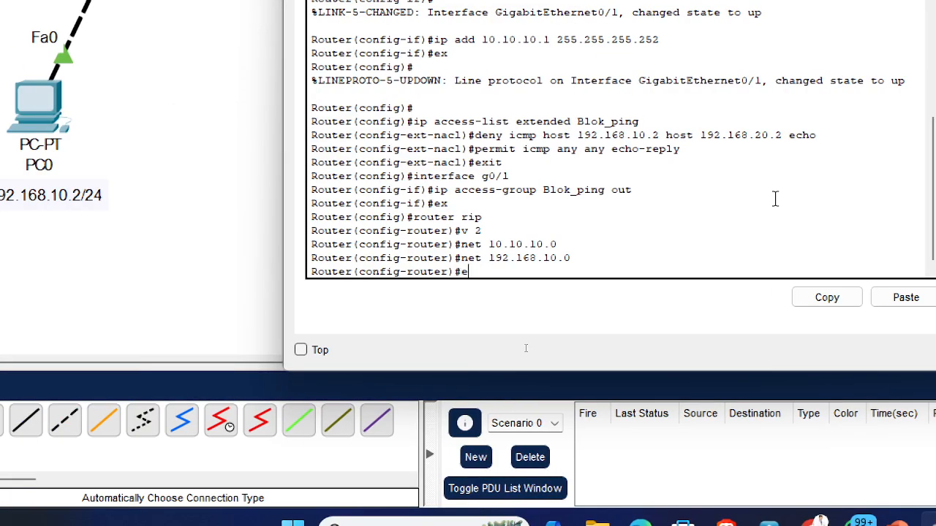
pyautogui.press('Return')
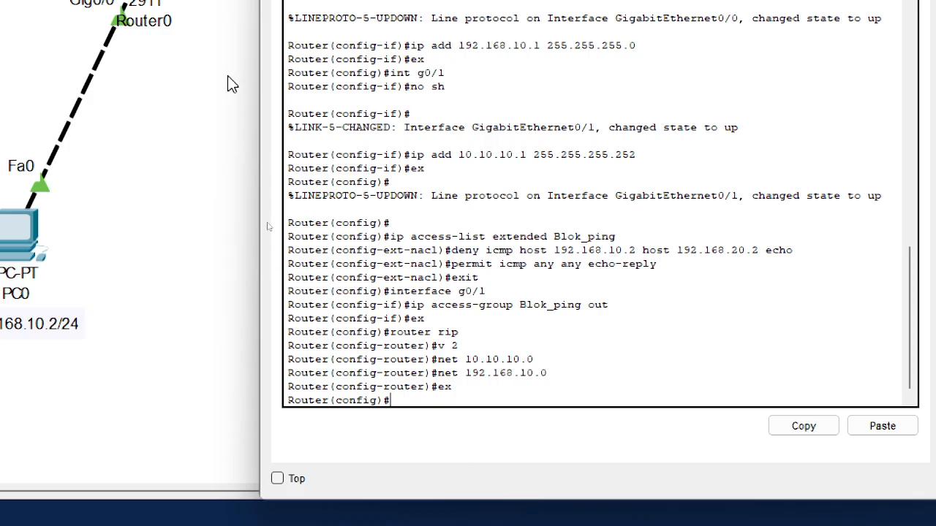
pyautogui.moveTo(611, 307); pyautogui.dragTo(270, 234)
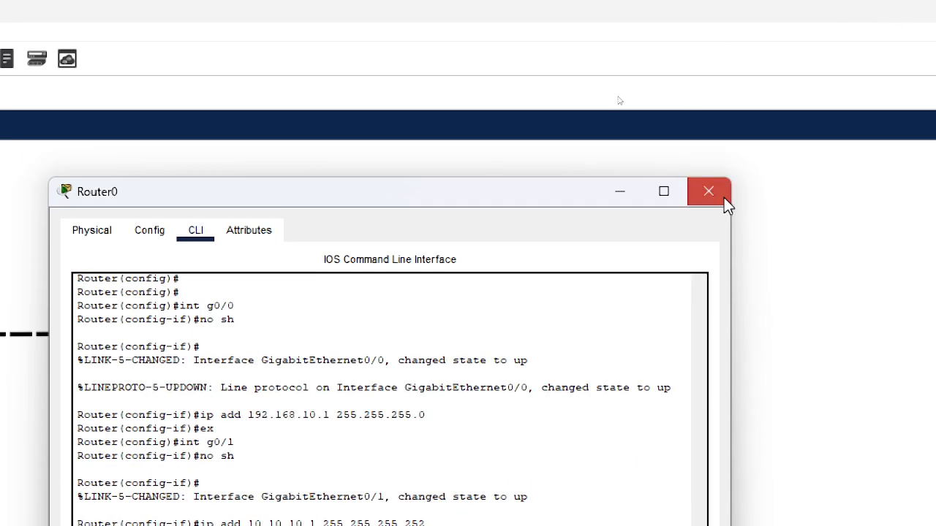
pyautogui.click(717, 194)
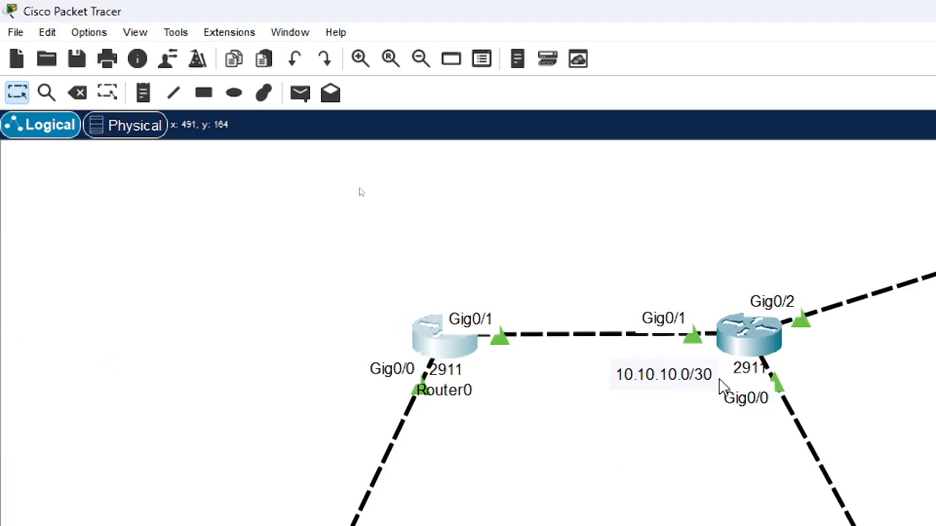
# Enter global configuration mode on the router at the other end of Router0's 10.10.10.0/30 link and enable RIP version 2
pyautogui.click(747, 354)
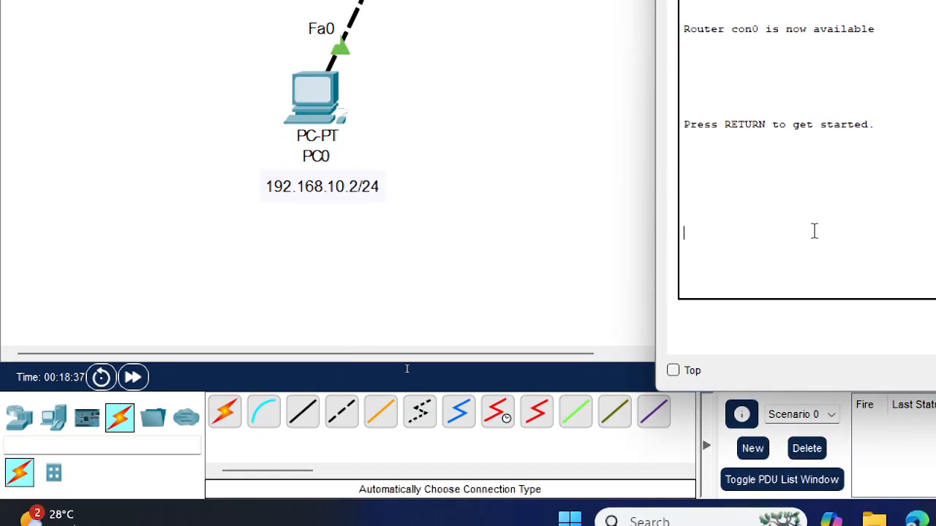
pyautogui.press('Return')
pyautogui.write('en')
pyautogui.press('Return')
pyautogui.write('conf t')
pyautogui.press('Return')
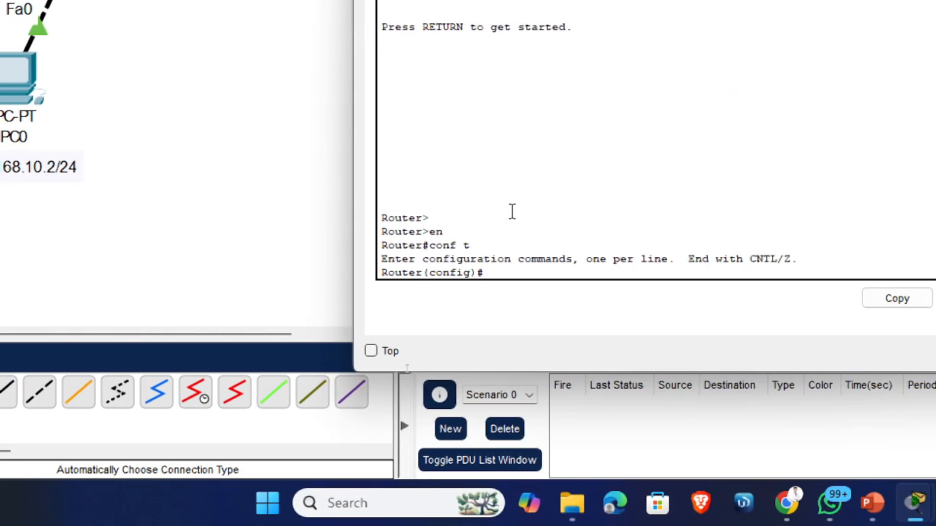
pyautogui.press('Return')
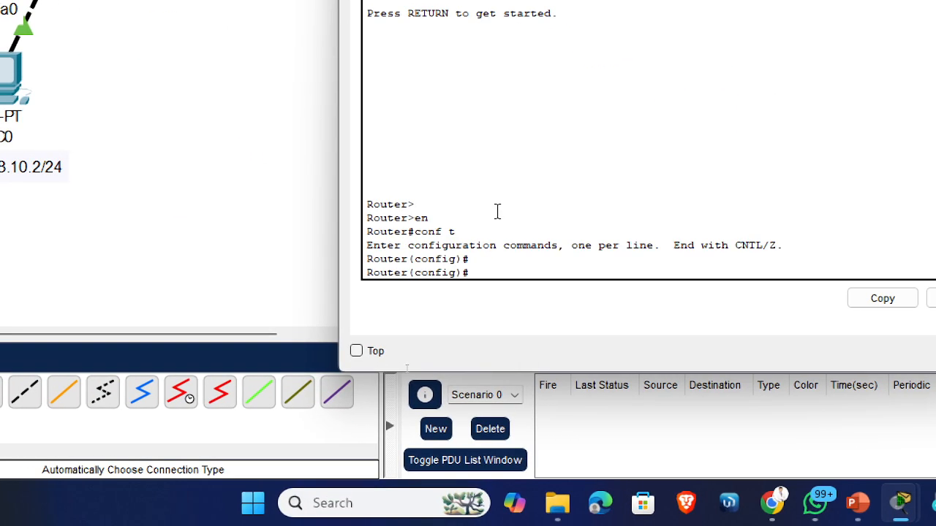
pyautogui.write('router rip')
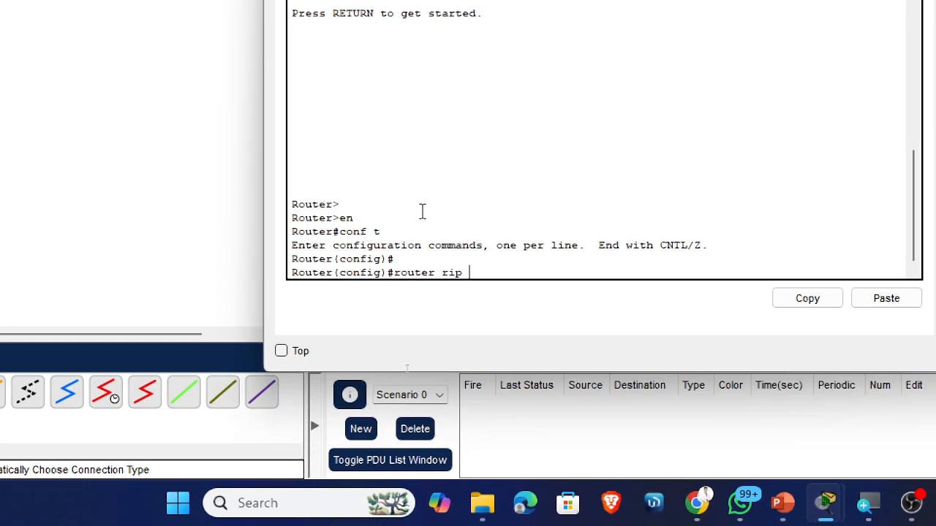
pyautogui.press('Return')
pyautogui.write('v 2')
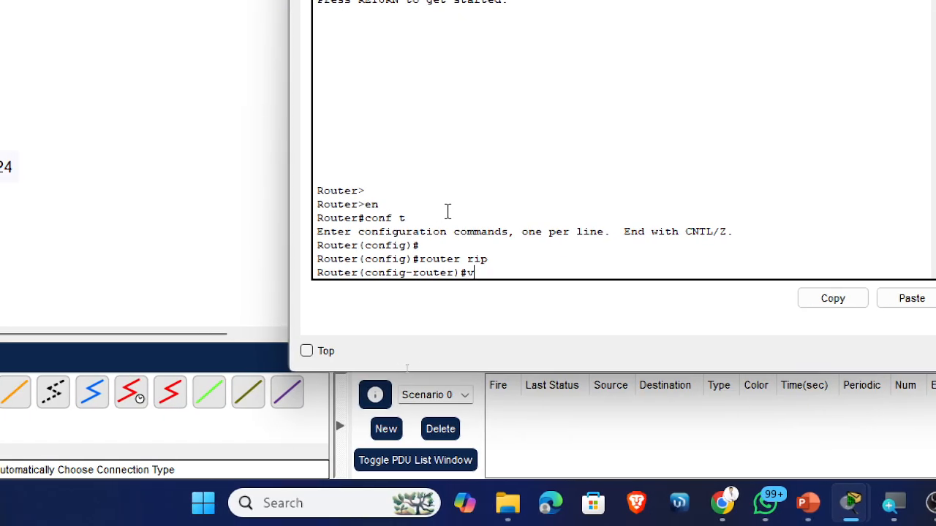
pyautogui.press('Return')
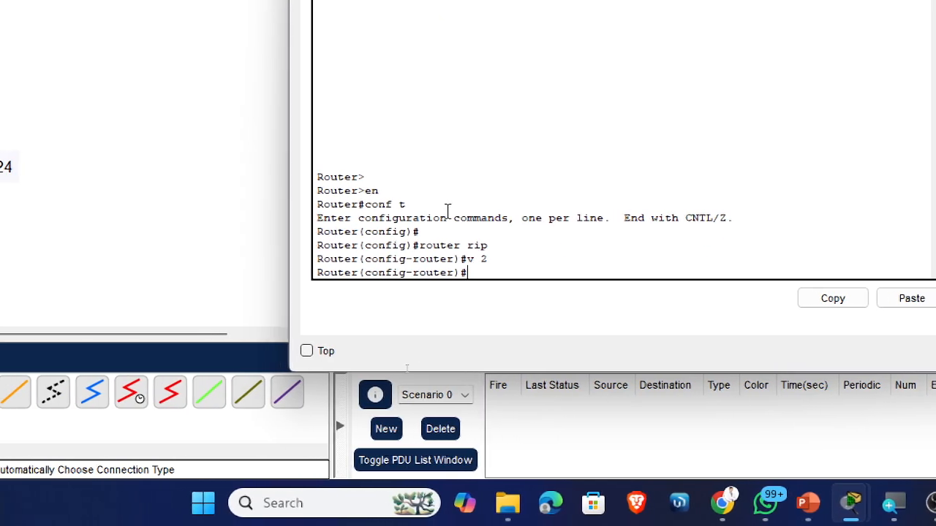
# Advertise networks 10.10.10.0 and 192.168.20.0 in the second router's RIP configuration
pyautogui.write('net 10')
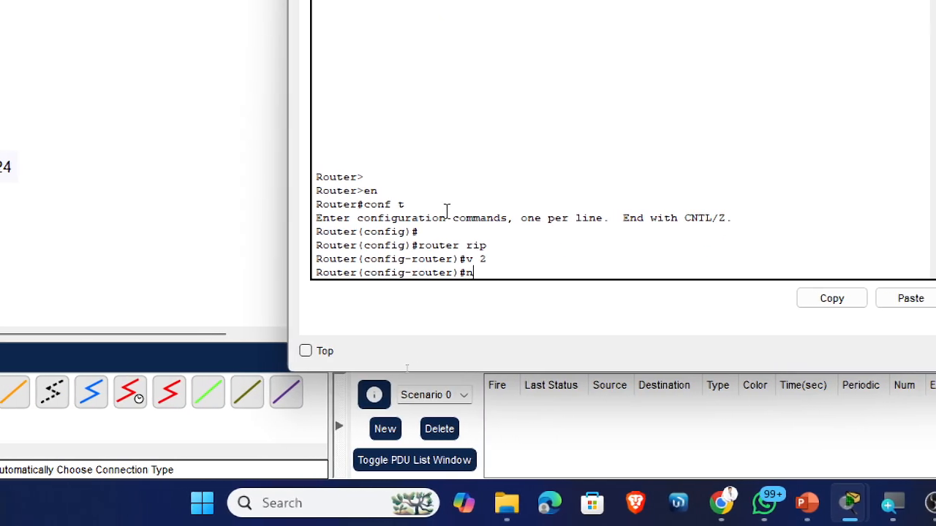
pyautogui.write('.10.10.0')
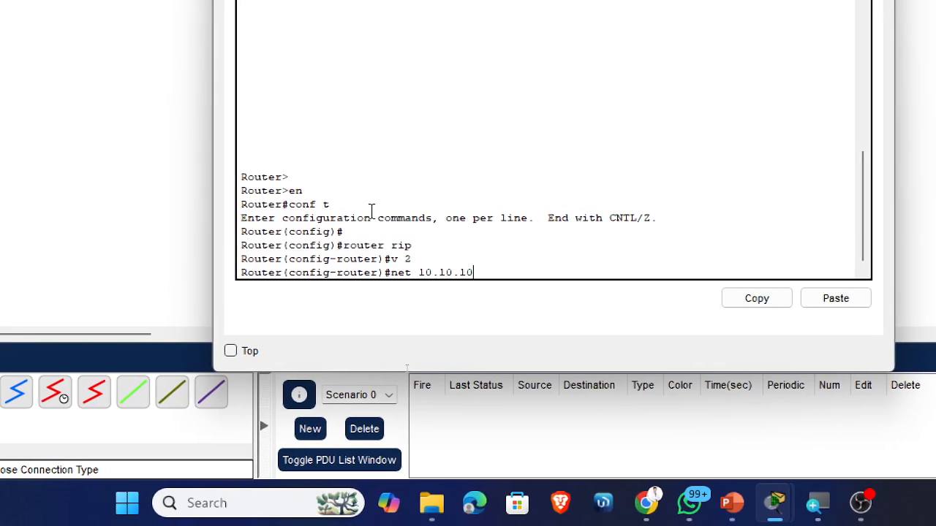
pyautogui.press('Return')
pyautogui.write('net ')
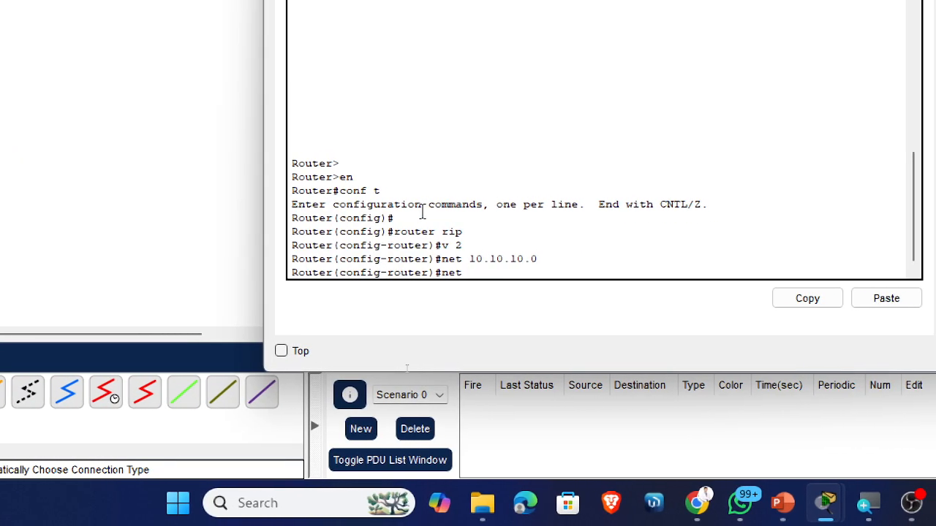
pyautogui.write('192')
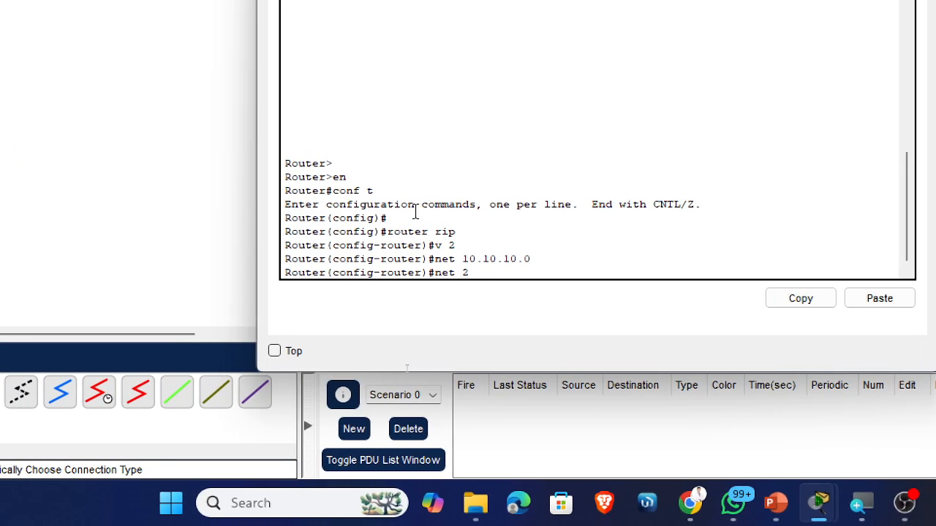
pyautogui.write('.168.20')
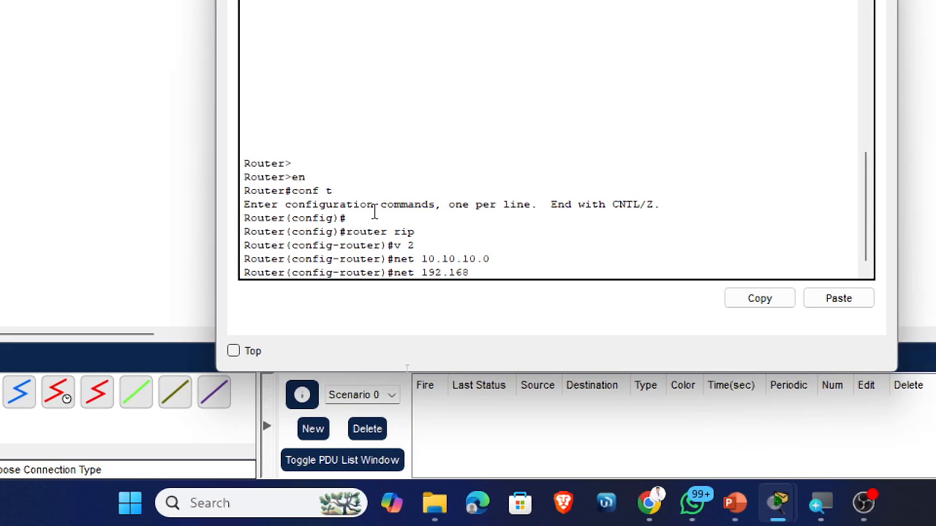
pyautogui.write('.0')
pyautogui.press('Return')
# Advertise the server network 200.200.200.0 in the second router's RIP configuration, then exit it and close the router's window
pyautogui.write('net 200.2')
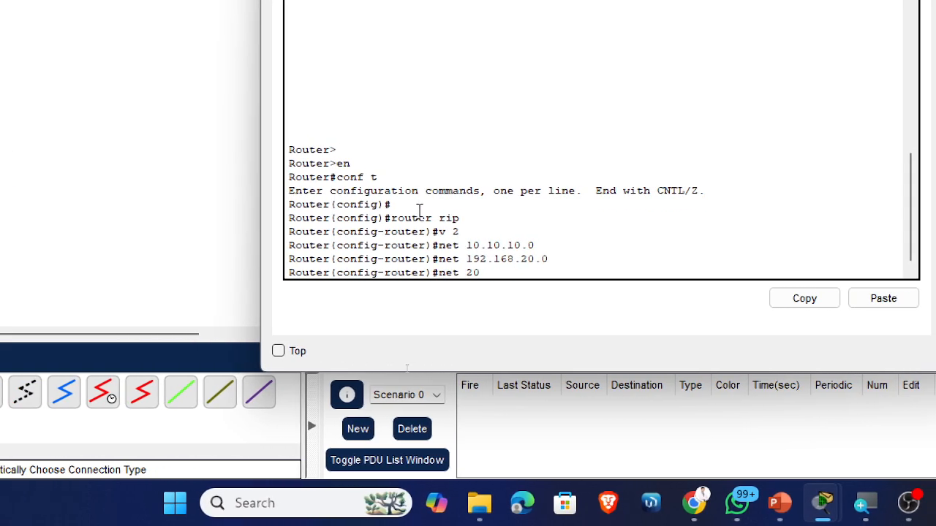
pyautogui.write('00.200.0')
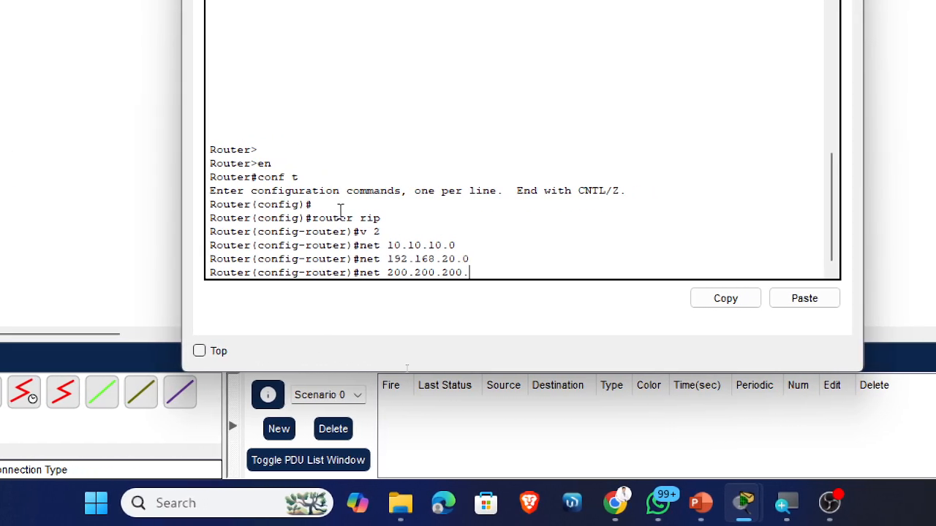
pyautogui.press('Return')
pyautogui.write('ex')
pyautogui.press('Return')
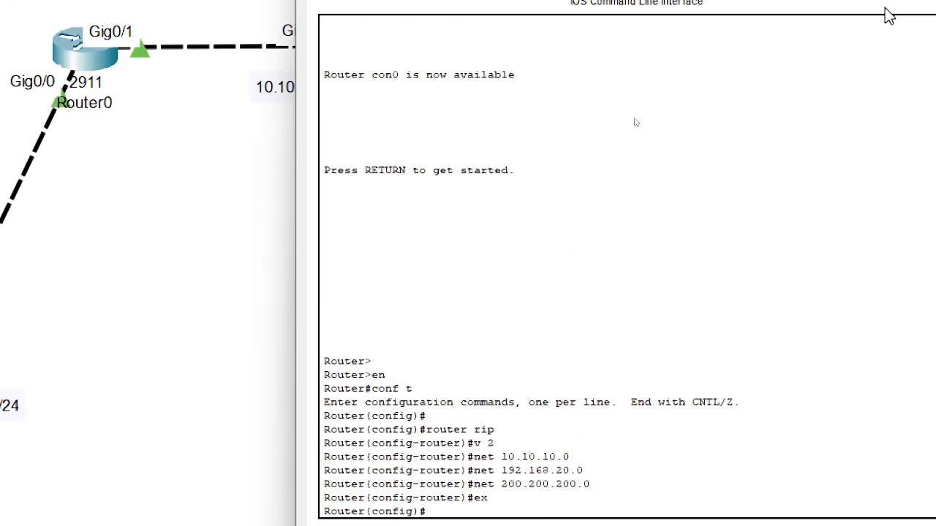
pyautogui.click(855, 117)
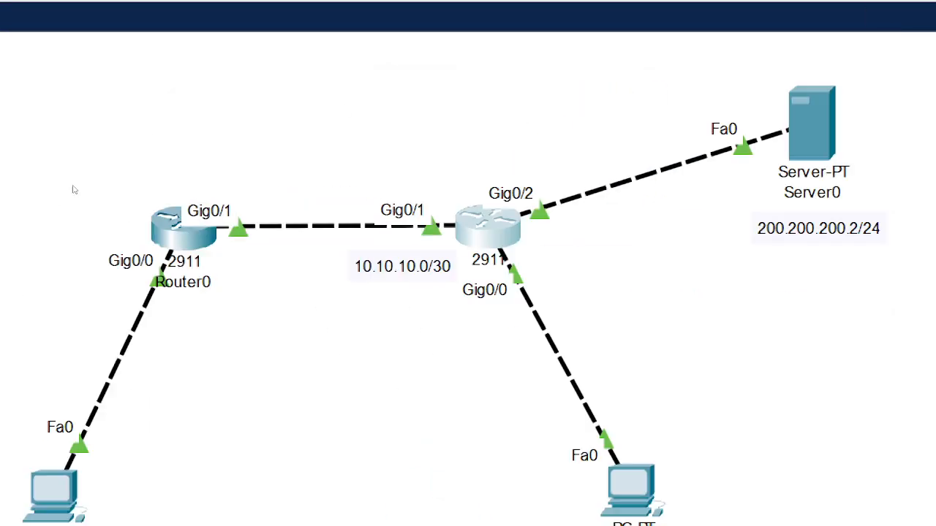
# Send a simple ICMP PDU from PC0 to PC1 to test the ping block
pyautogui.click(298, 77)
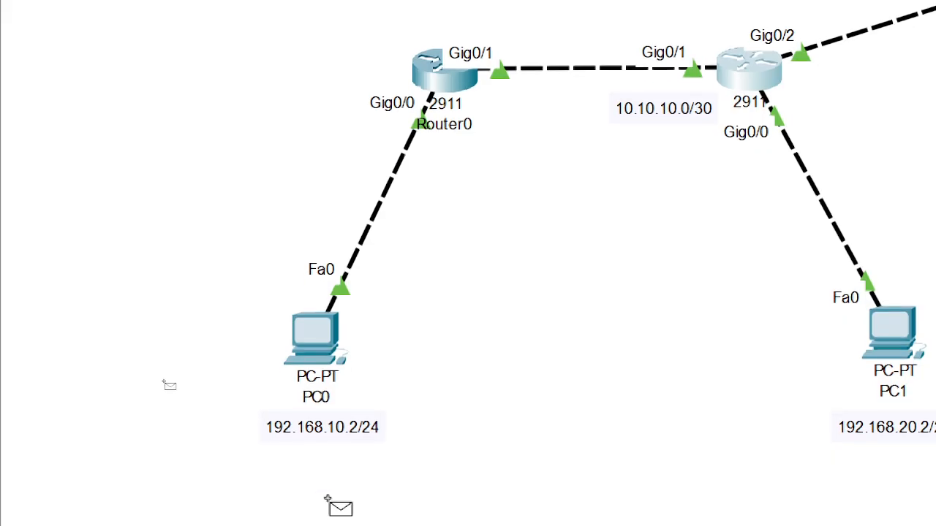
pyautogui.click(311, 339)
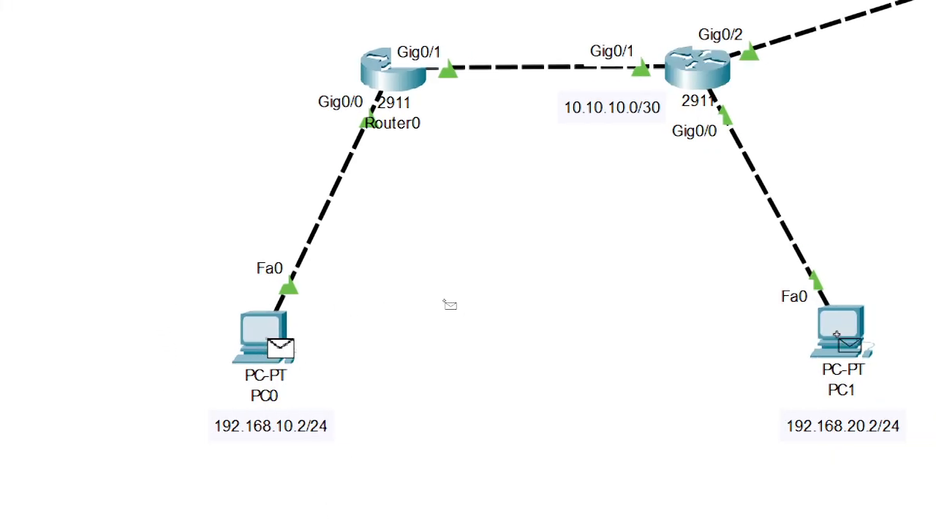
pyautogui.click(888, 336)
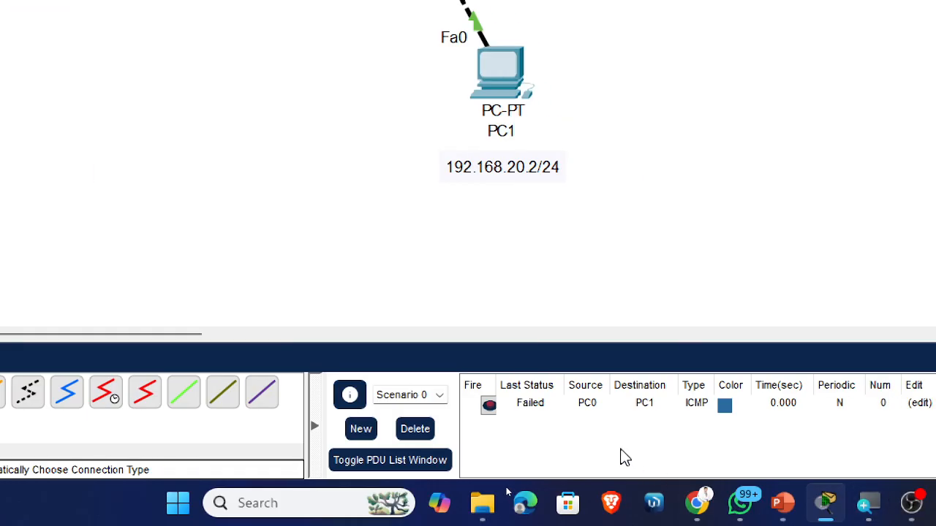
# Send a simple ICMP PDU from PC1 to PC0 to test the reverse direction
pyautogui.press('p')
pyautogui.click(515, 73)
pyautogui.click(271, 104)
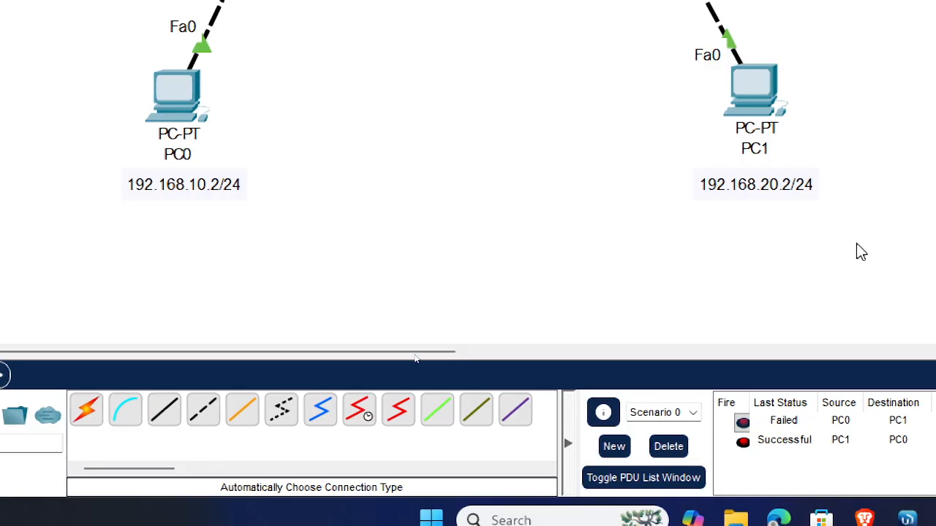
# Examine PC0's desktop and the commands in Router0's command line, closing each window
pyautogui.click(190, 95)
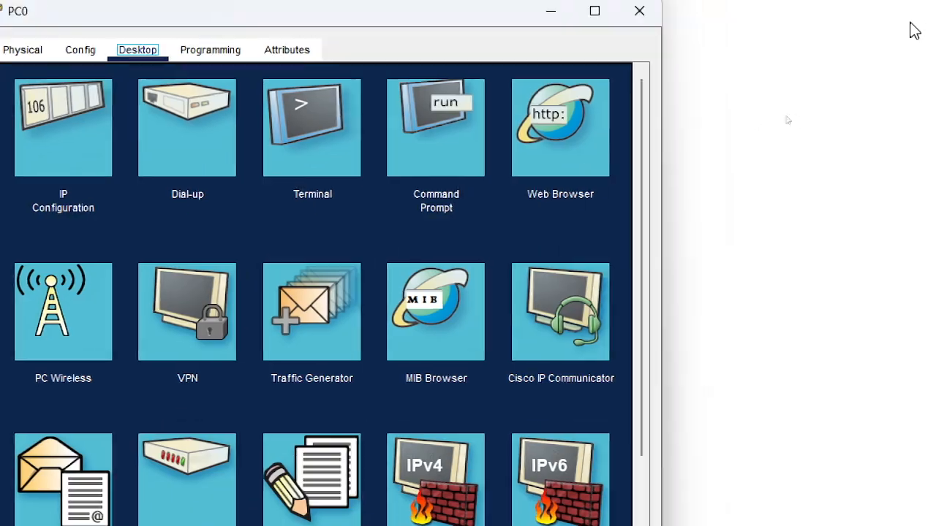
pyautogui.click(647, 16)
pyautogui.click(99, 149)
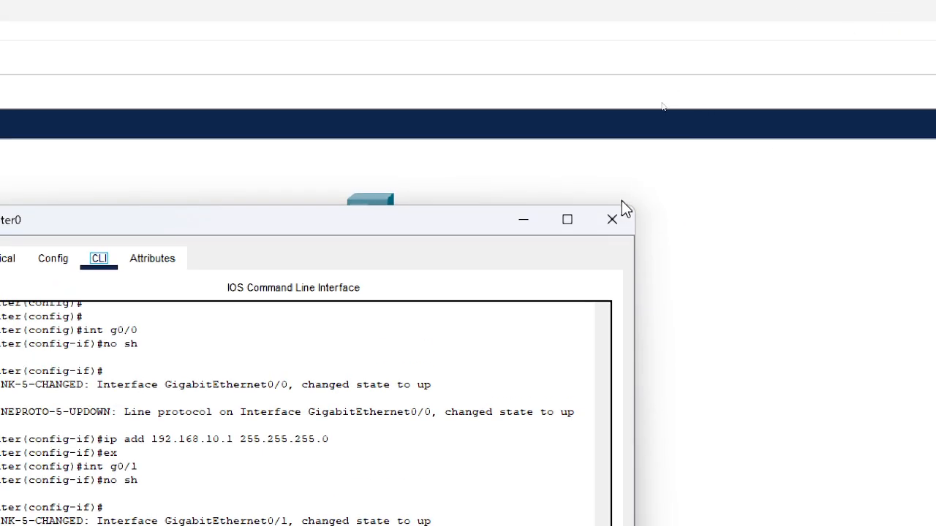
pyautogui.click(612, 219)
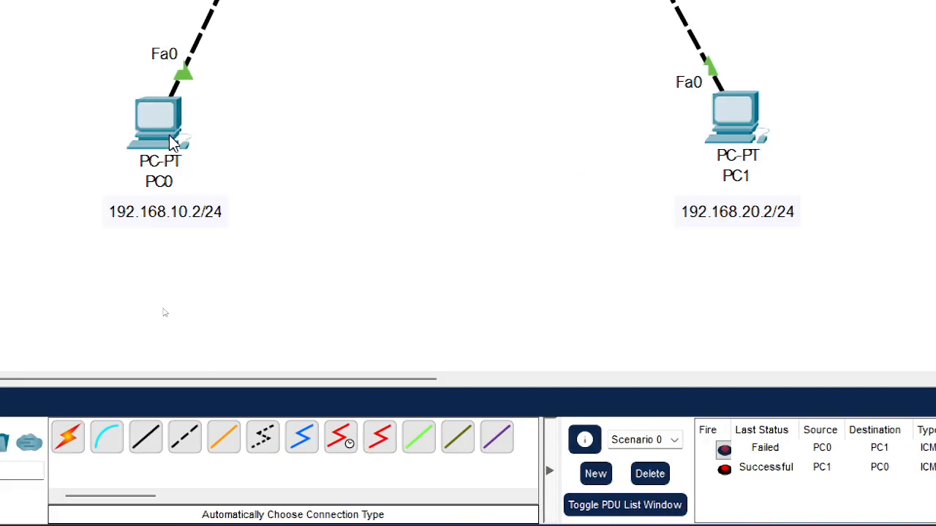
pyautogui.moveTo(172, 142)
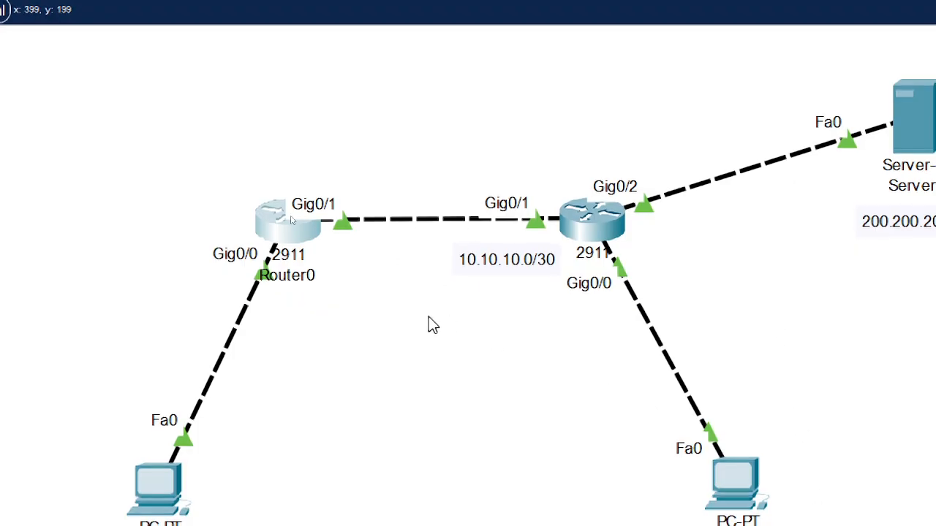
pyautogui.scroll(-3, 414, 489)
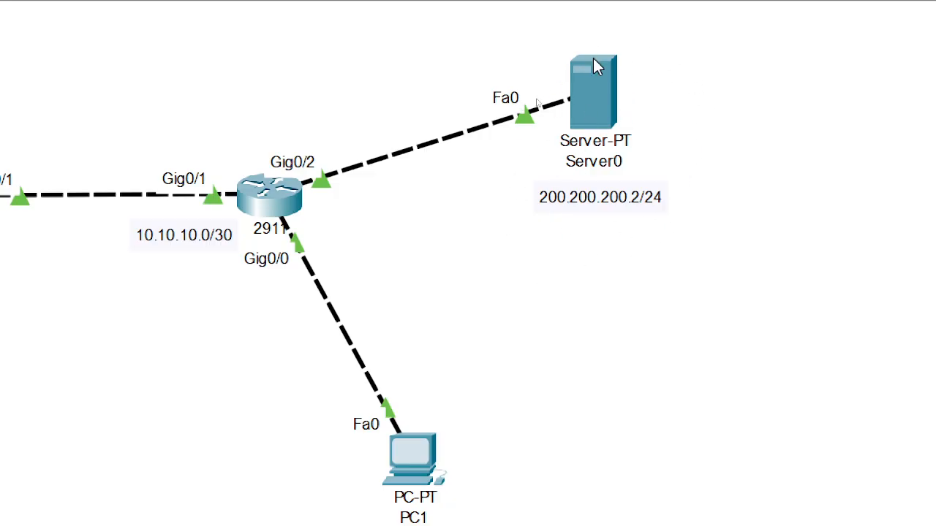
# Give Server0 the static IPv4 address 200.200.200.2 with subnet mask 255.255.255.0
pyautogui.moveTo(596, 65)
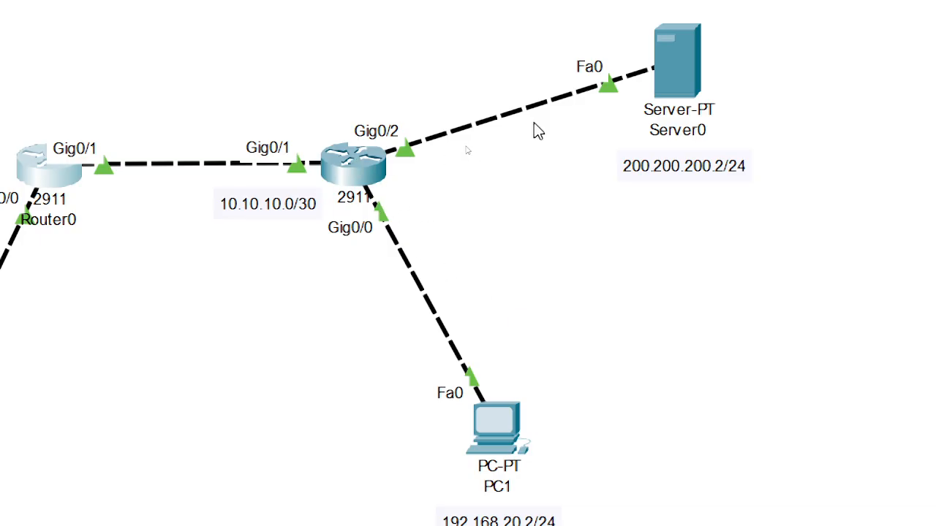
pyautogui.click(694, 66)
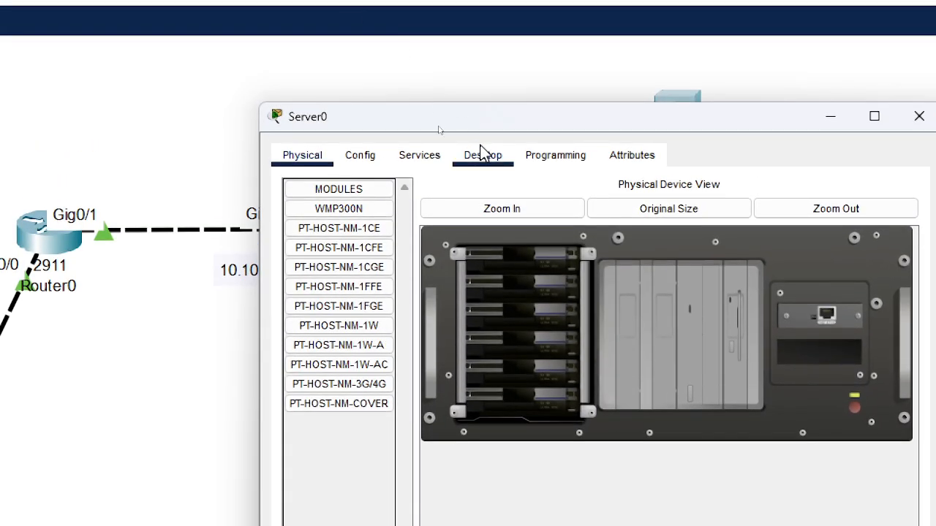
pyautogui.click(482, 155)
pyautogui.click(346, 256)
pyautogui.click(379, 89)
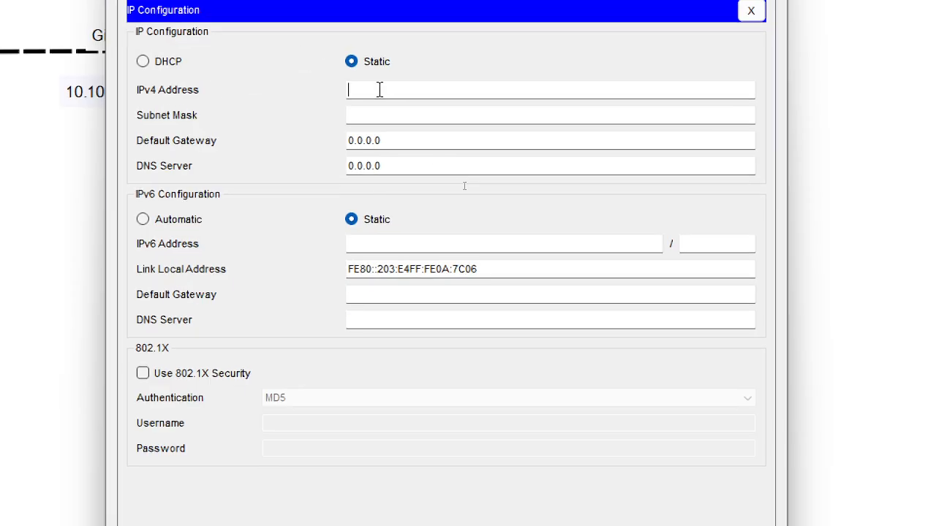
pyautogui.write('200.200.200.')
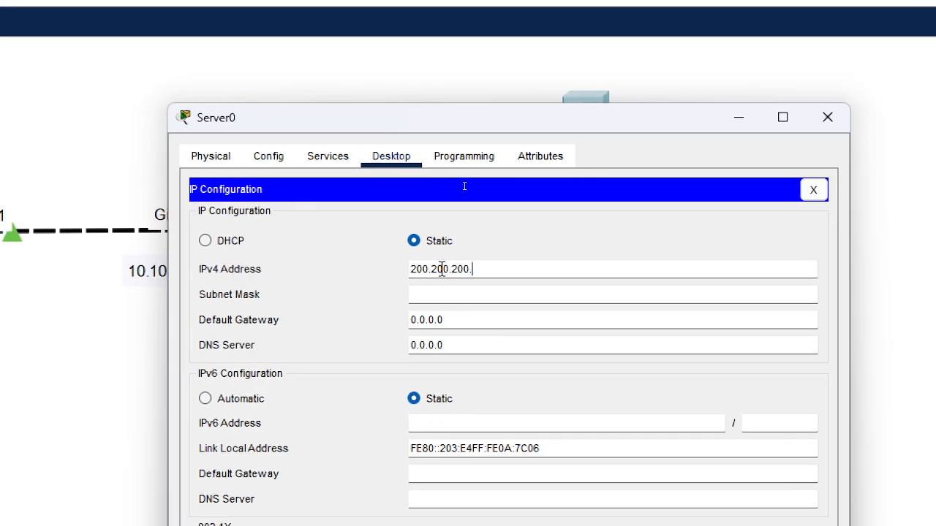
pyautogui.write('2')
pyautogui.press('Tab')
pyautogui.press('Tab')
# Set Server0's default gateway to 200.200.200.1 and DNS server to 200.200.200.2, then close its window
pyautogui.write('200.20')
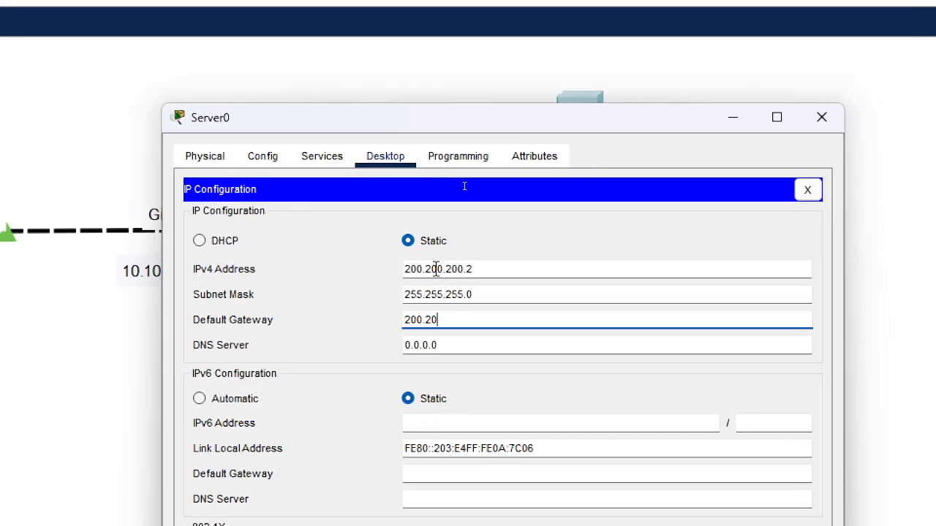
pyautogui.write('0.200.1')
pyautogui.press('Tab')
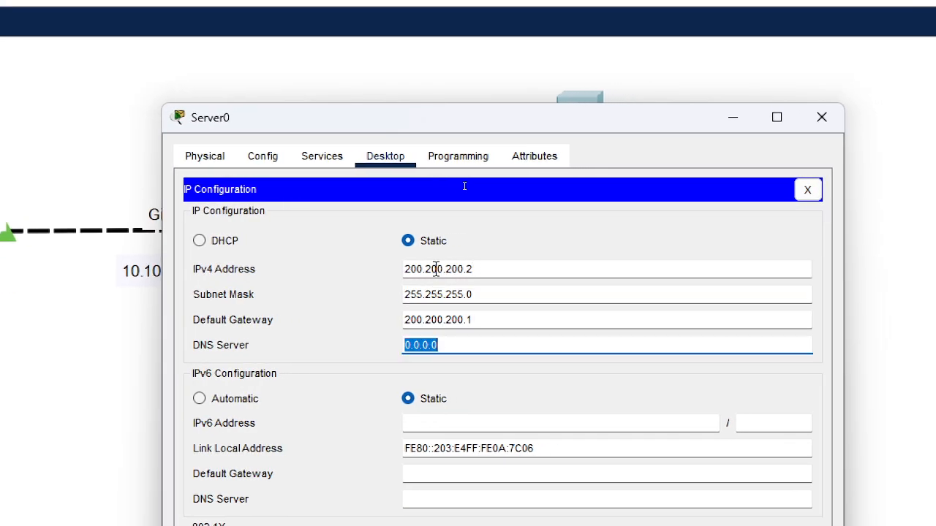
pyautogui.write('200.200.2')
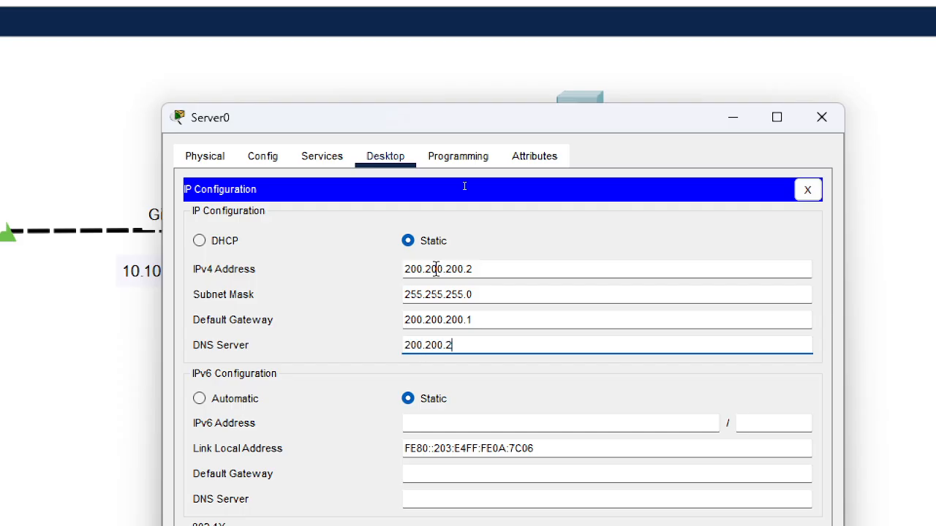
pyautogui.write('00.2')
pyautogui.click(808, 189)
pyautogui.click(822, 119)
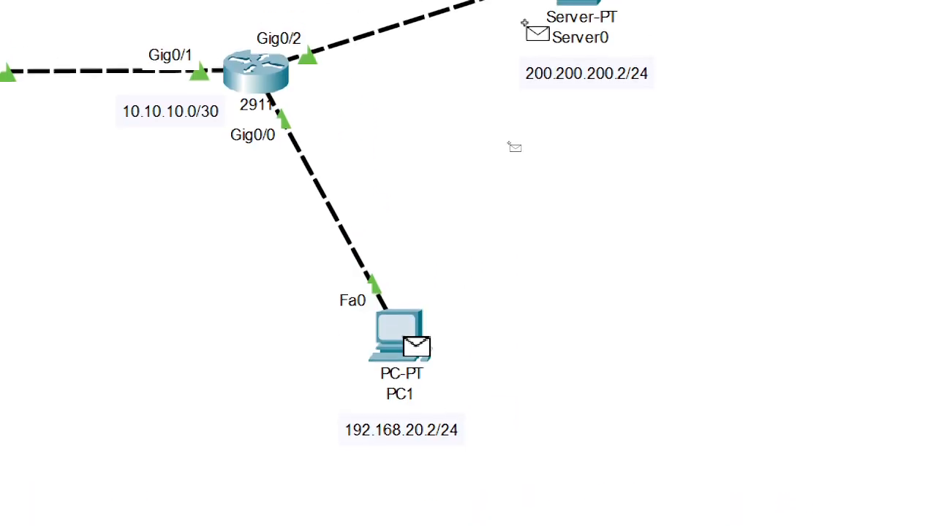
# Test a simple ICMP PDU from PC1 to Server0, firing it again, then delete the scenario's PDU list
pyautogui.click(575, 31)
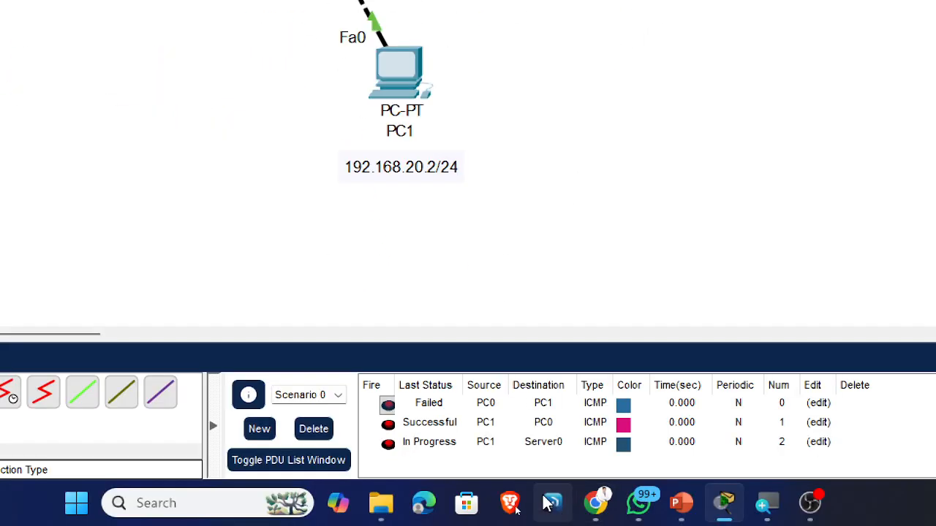
pyautogui.click(388, 444)
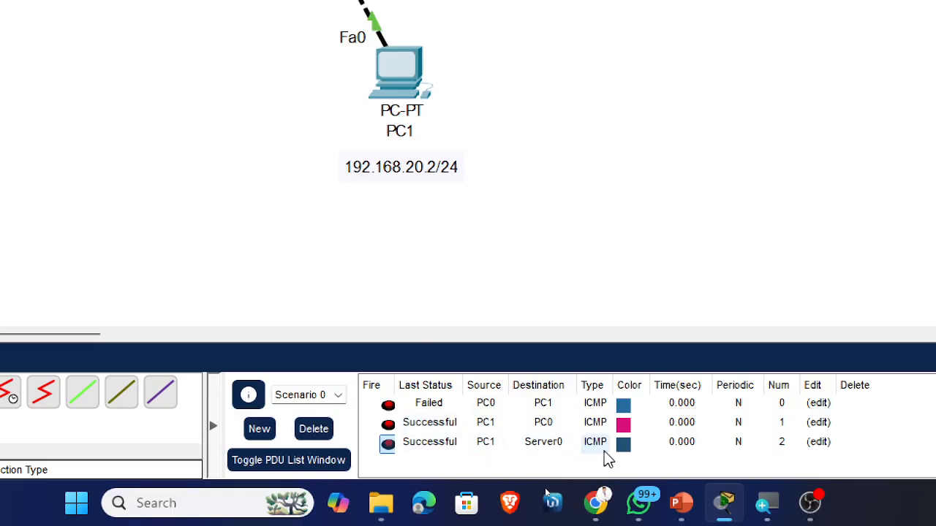
pyautogui.click(314, 429)
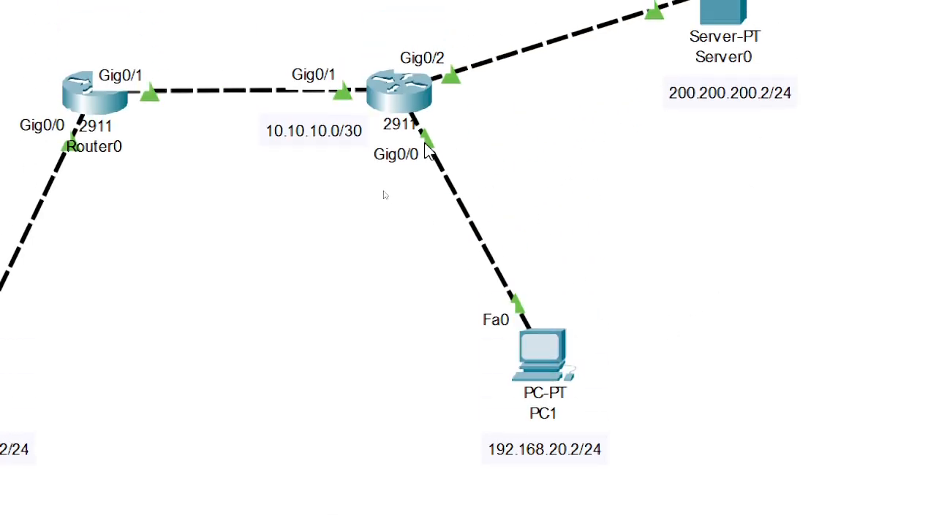
# Create an extended named access list BLOK_PING_SERVER in Router1's command line
pyautogui.click(403, 94)
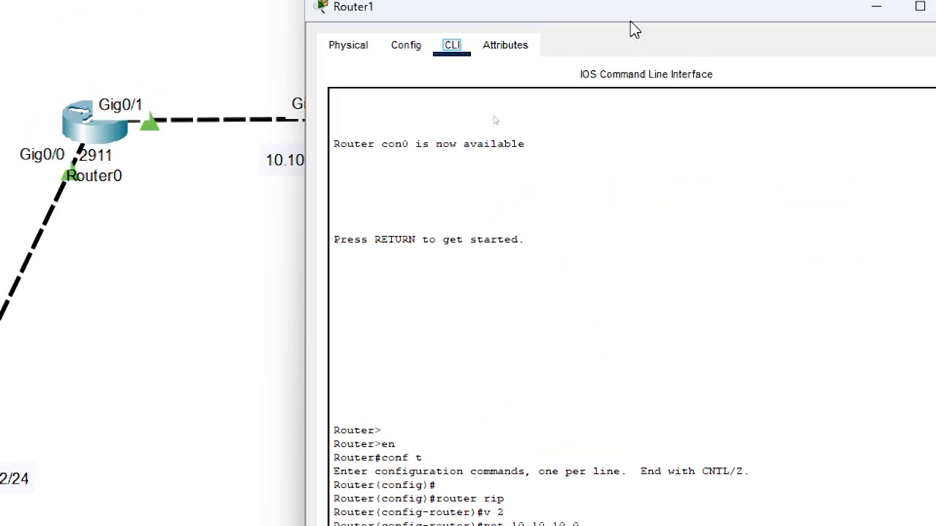
pyautogui.moveTo(654, 0); pyautogui.dragTo(46, 0)
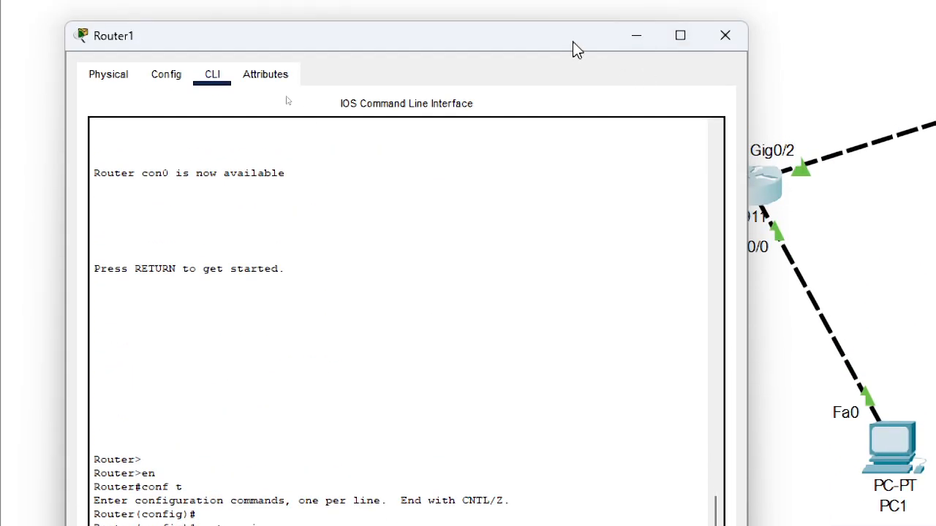
pyautogui.moveTo(577, 46); pyautogui.dragTo(512, 30)
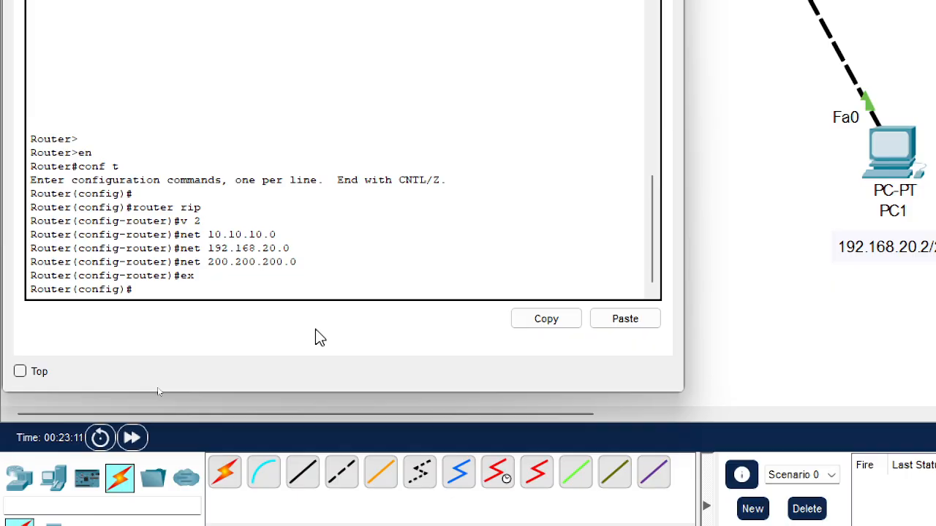
pyautogui.write('ip access')
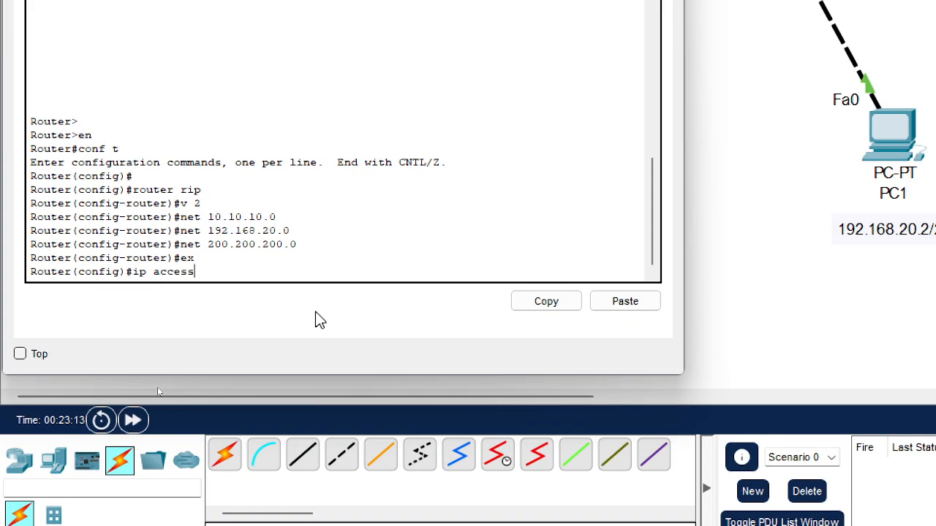
pyautogui.write('-list extended name')
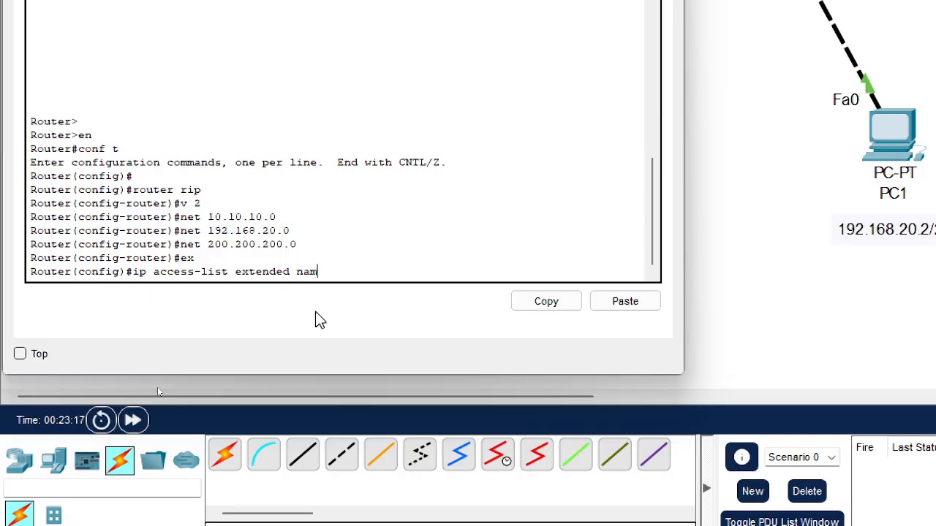
pyautogui.press('BackSpace')
pyautogui.press('BackSpace')
pyautogui.press('BackSpace')
pyautogui.write('BLOK_PING_SERVER')
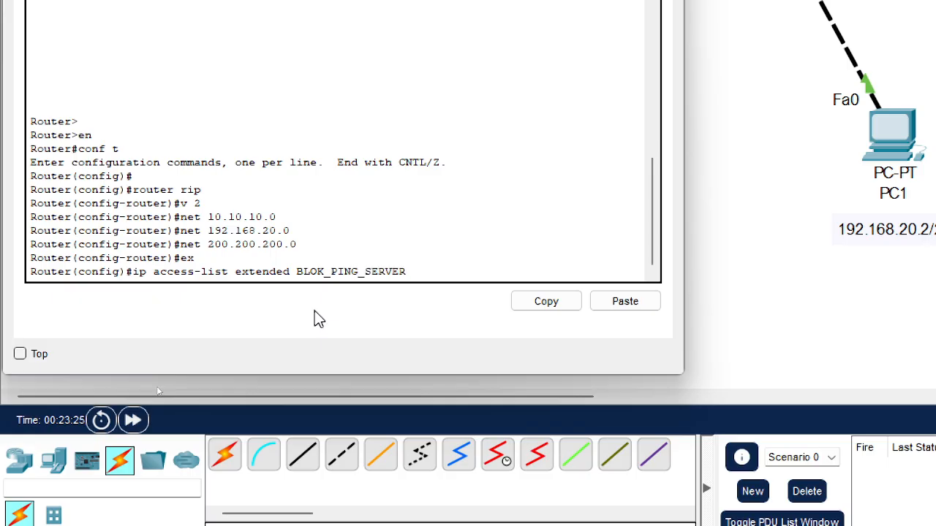
pyautogui.press('Return')
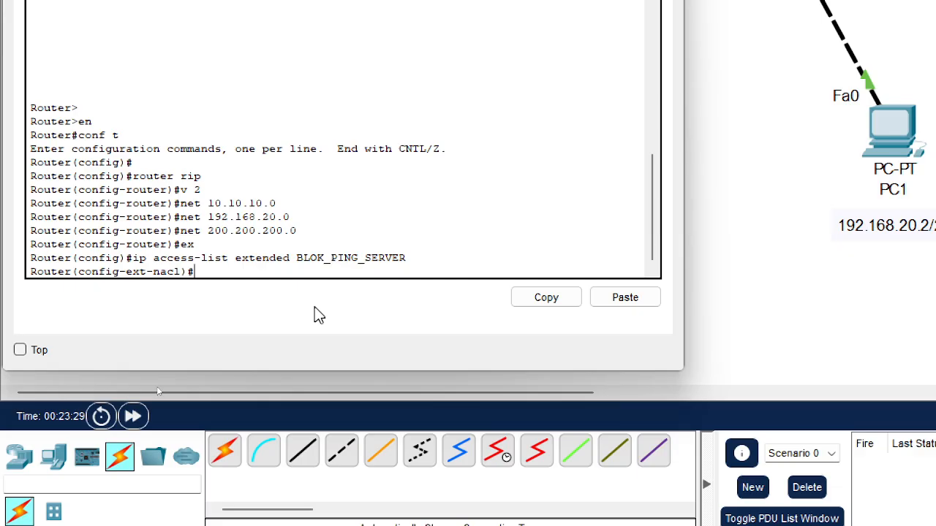
# Try to add the access list entry deny host 192.168.20.2 host 200.200.200.2 echo
pyautogui.write('deny host 192')
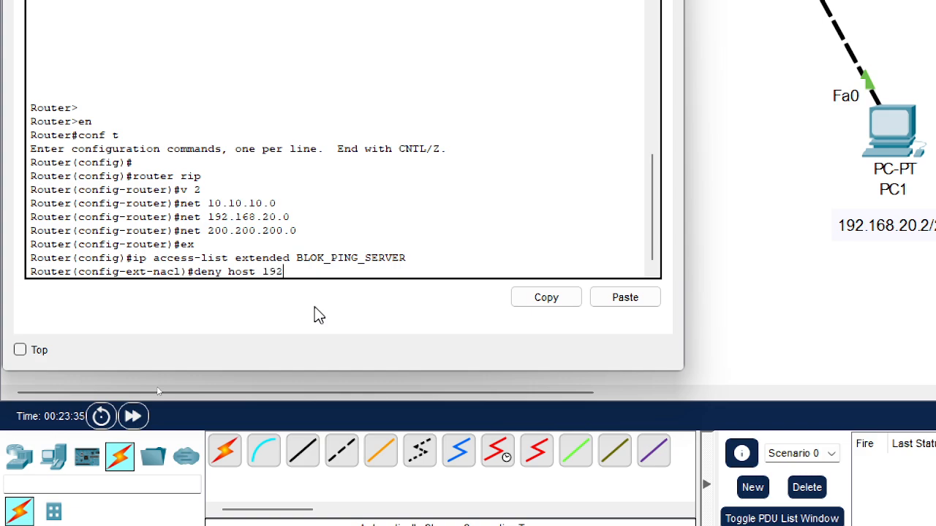
pyautogui.write('.168.20.2 host 200.200.20')
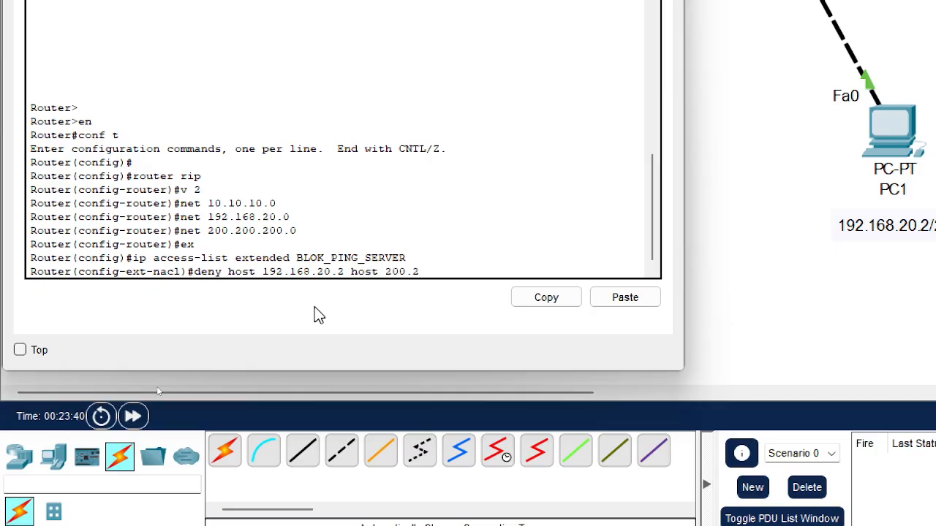
pyautogui.write('0.2')
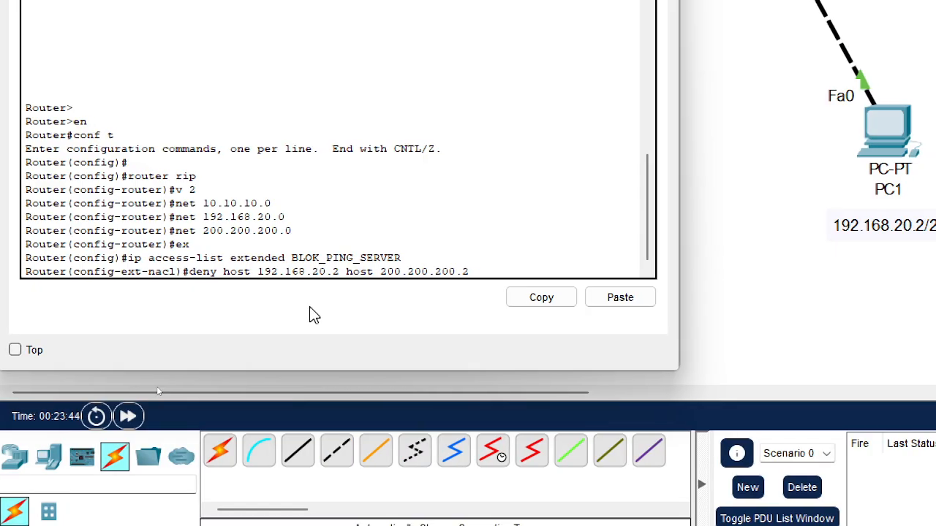
pyautogui.write(' echo')
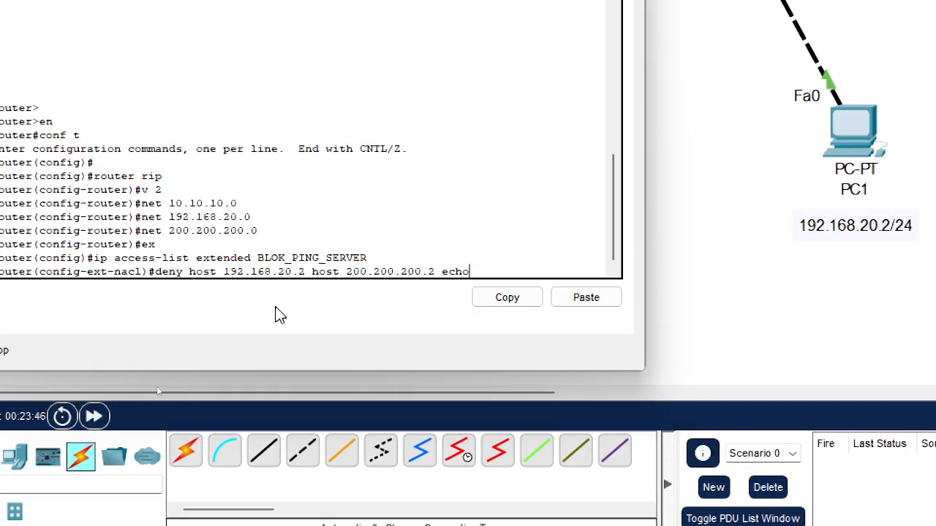
pyautogui.press('Return')
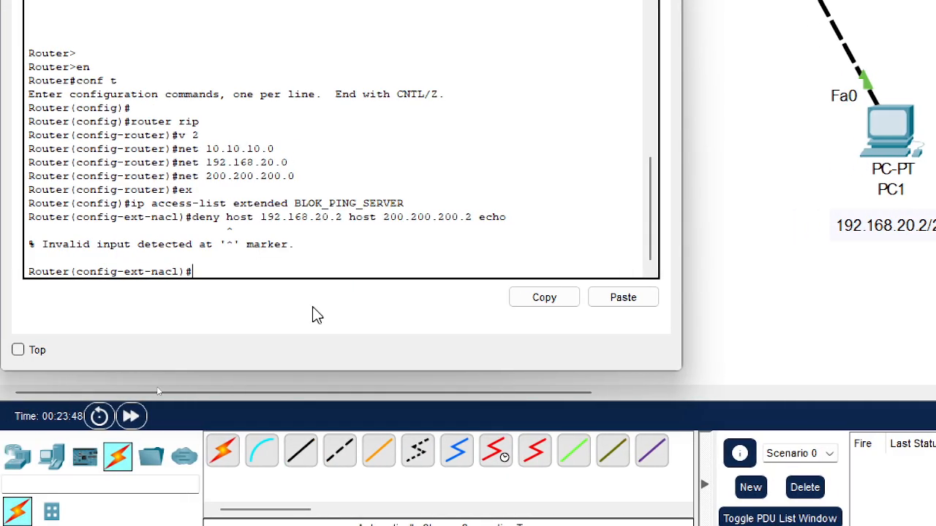
# Recall the deny entry and insert the icmp protocol, submitting deny icmp host 192.168.20.2 host 200.200.200.2 echo
pyautogui.press('Up')
pyautogui.press('Left')
pyautogui.press('Left')
pyautogui.press('Left')
pyautogui.press('Left')
pyautogui.press('Left')
pyautogui.press('Left')
pyautogui.press('Left')
pyautogui.press('Left')
pyautogui.press('Left')
pyautogui.press('Left')
pyautogui.press('Left')
pyautogui.press('Left')
pyautogui.press('Left')
pyautogui.press('Left')
pyautogui.press('Left')
pyautogui.press('Left')
pyautogui.press('Left')
pyautogui.press('Left')
pyautogui.press('Left')
pyautogui.press('Left')
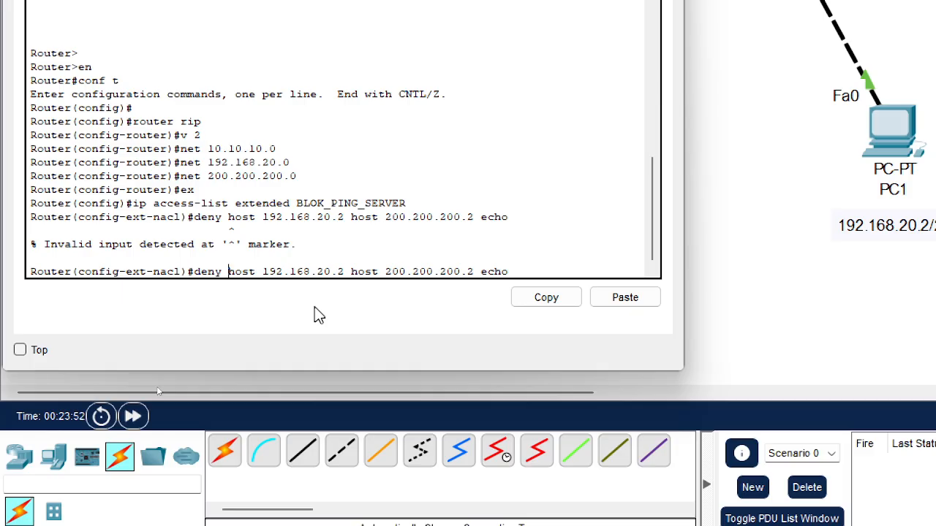
pyautogui.write('icmp')
pyautogui.press('Return')
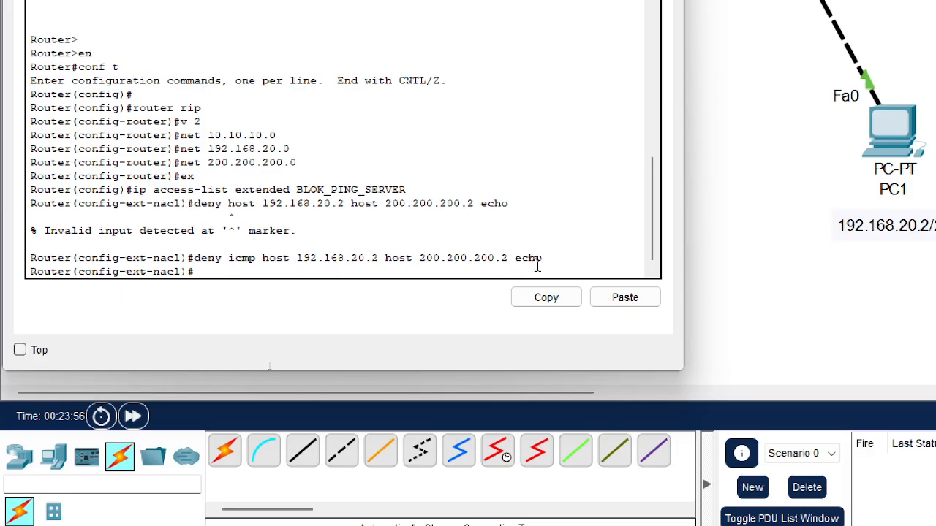
pyautogui.moveTo(542, 258); pyautogui.dragTo(196, 260)
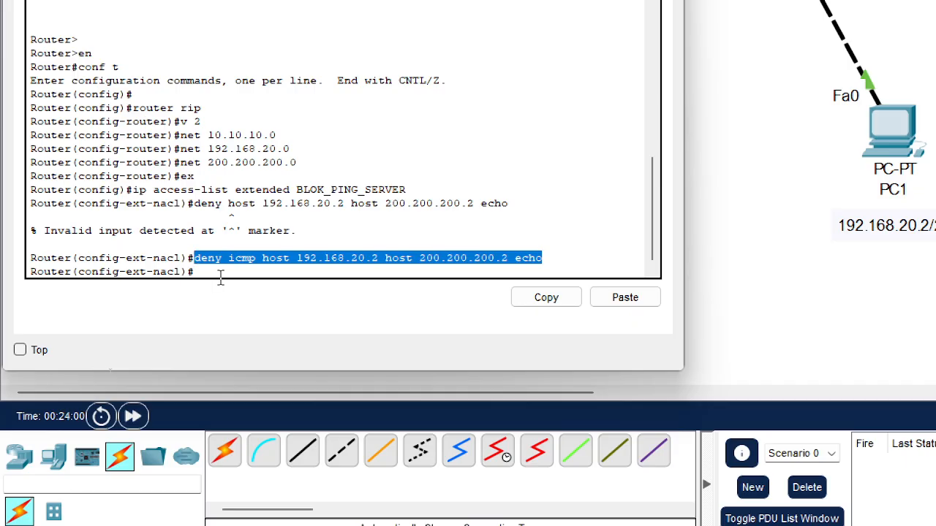
pyautogui.click(219, 277)
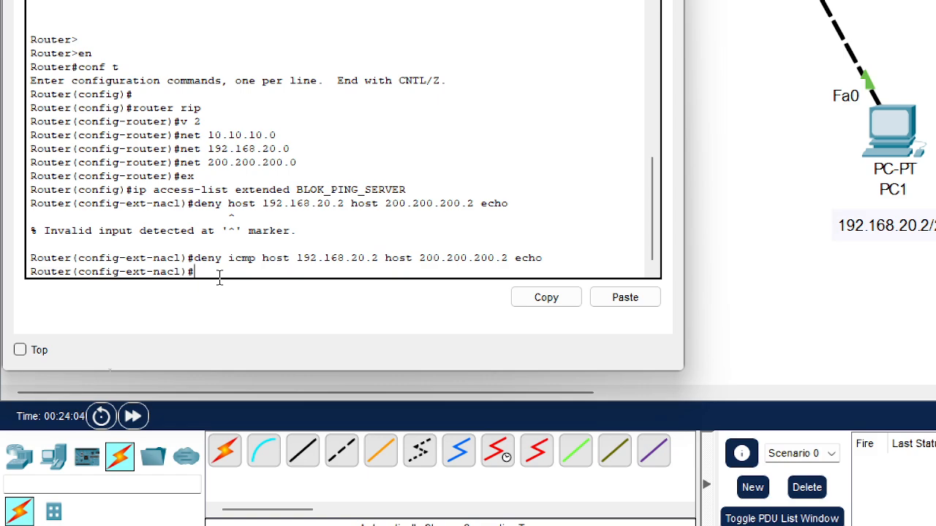
# Add the entry permit icmp any any echo-reply to the access list and exit its configuration
pyautogui.write('permit icmp any any')
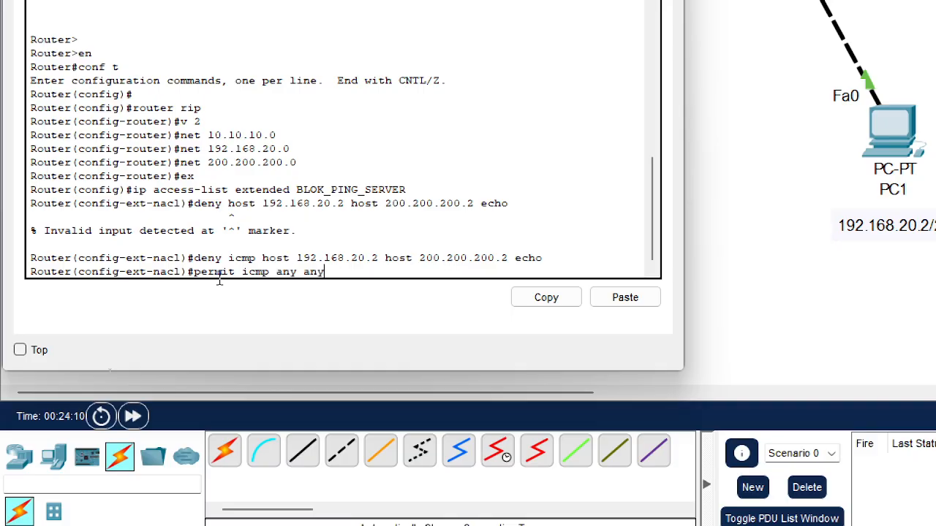
pyautogui.write(' echo-reply')
pyautogui.press('Return')
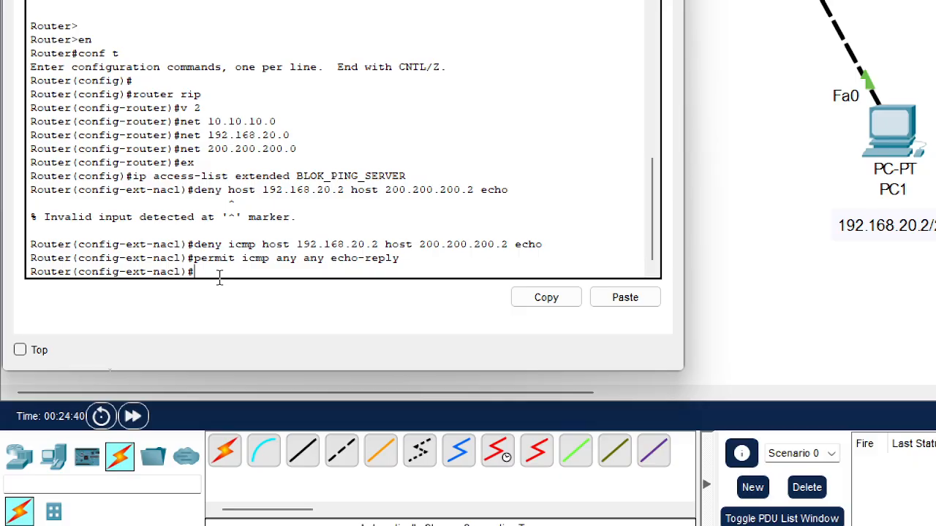
pyautogui.write('exit')
pyautogui.press('Return')
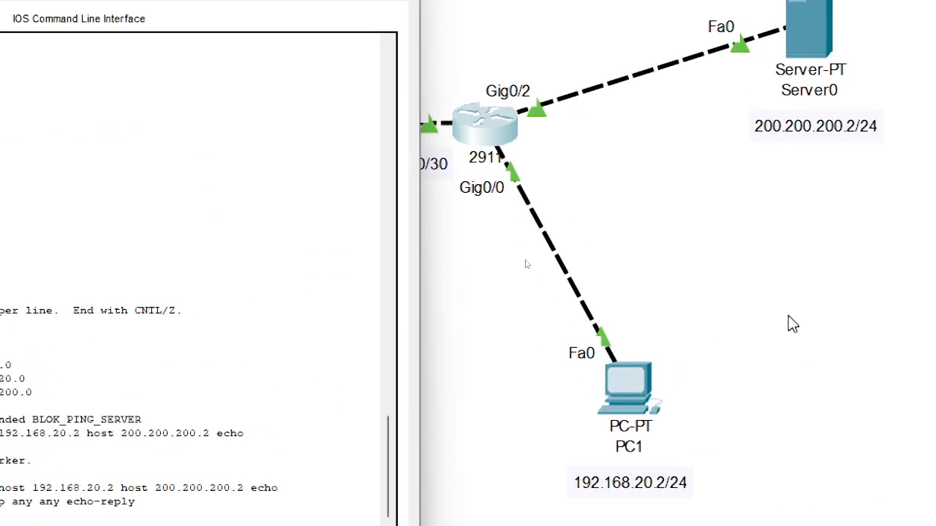
# Apply access list BLOK_PING_SERVER inbound on Router1's interface g0/0 and exit the interface configuration
pyautogui.click(793, 325)
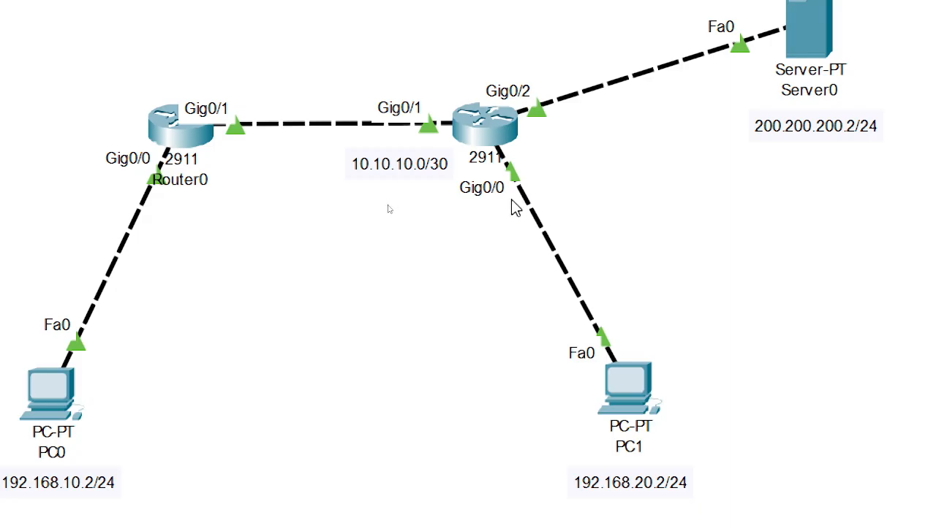
pyautogui.click(500, 143)
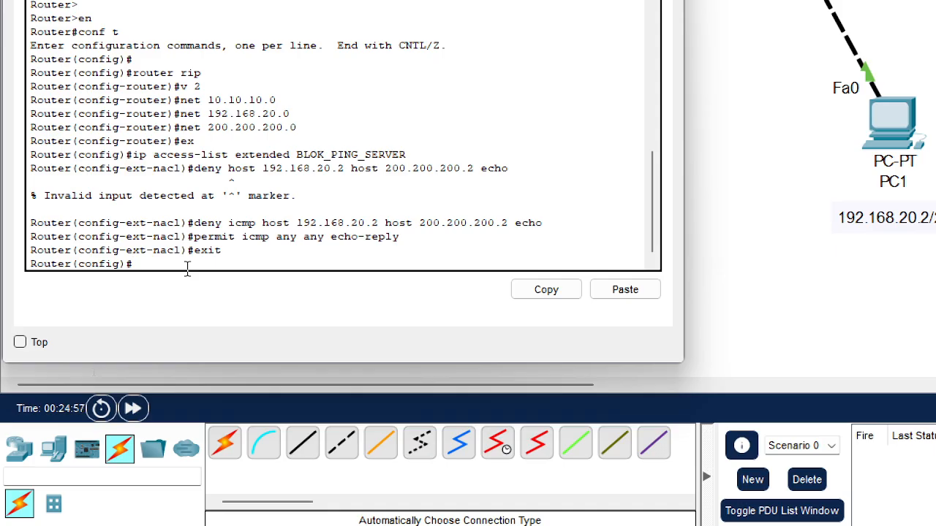
pyautogui.write('int')
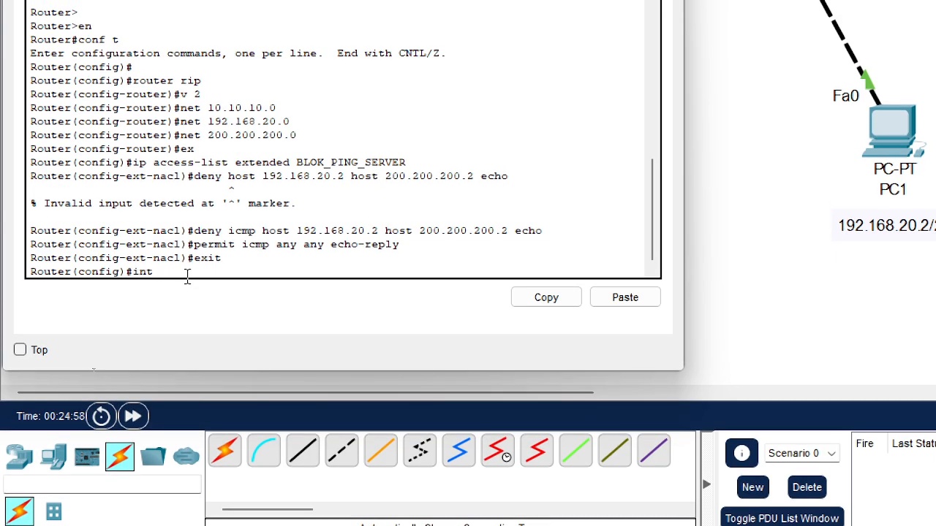
pyautogui.write(' g0/0')
pyautogui.press('Return')
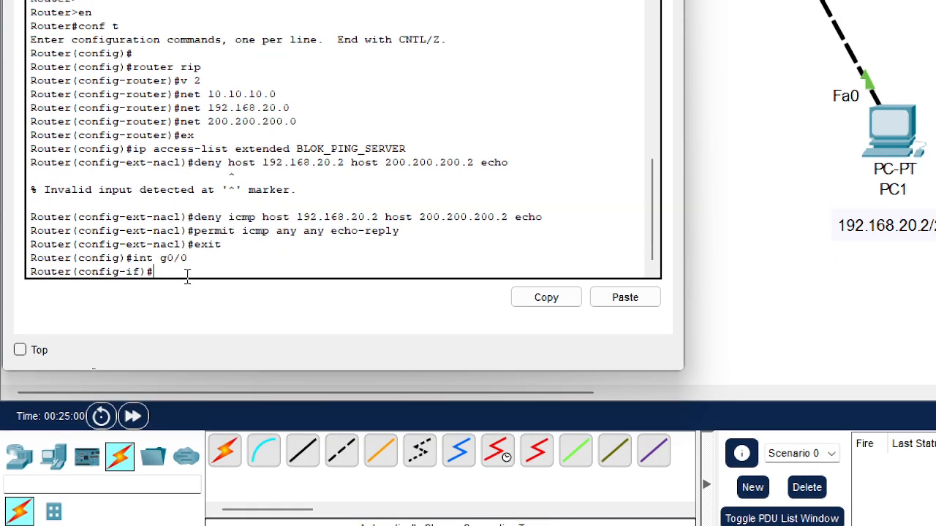
pyautogui.write('ip access-group BLOK_P')
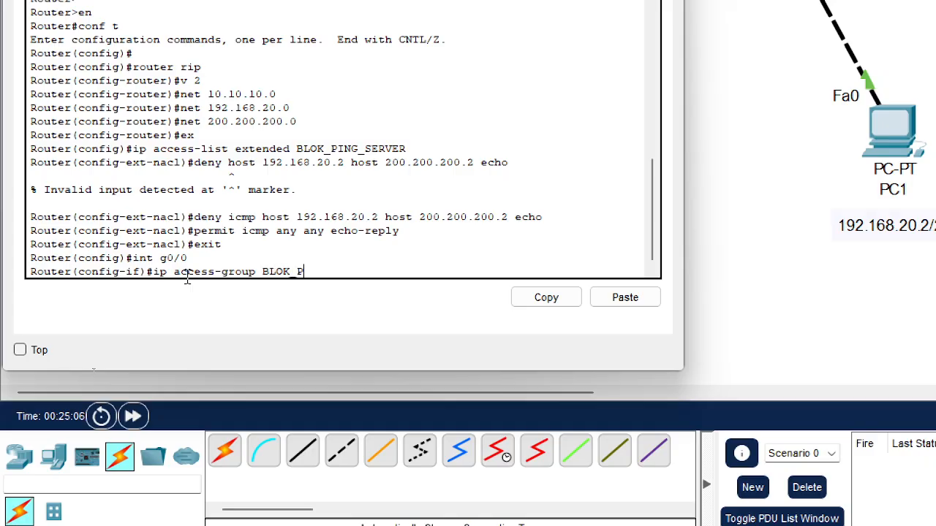
pyautogui.write('ING_SERVER in')
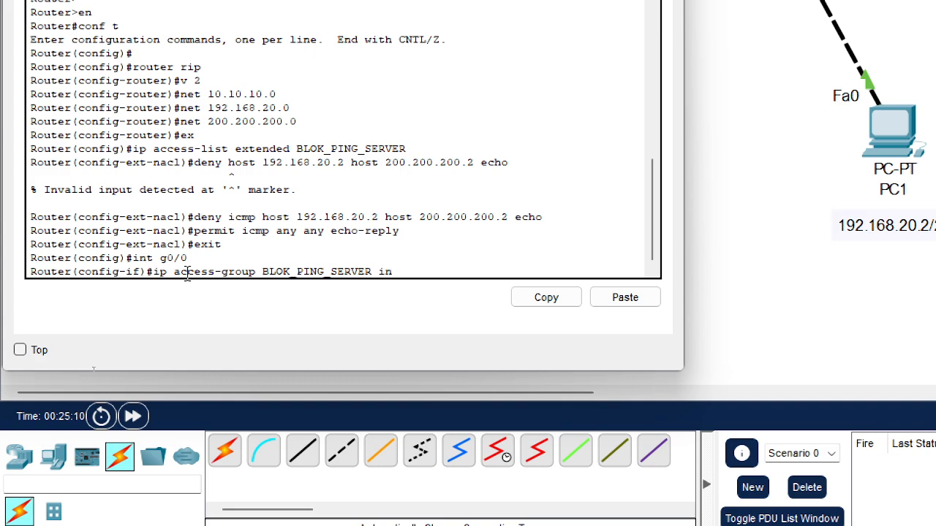
pyautogui.press('Return')
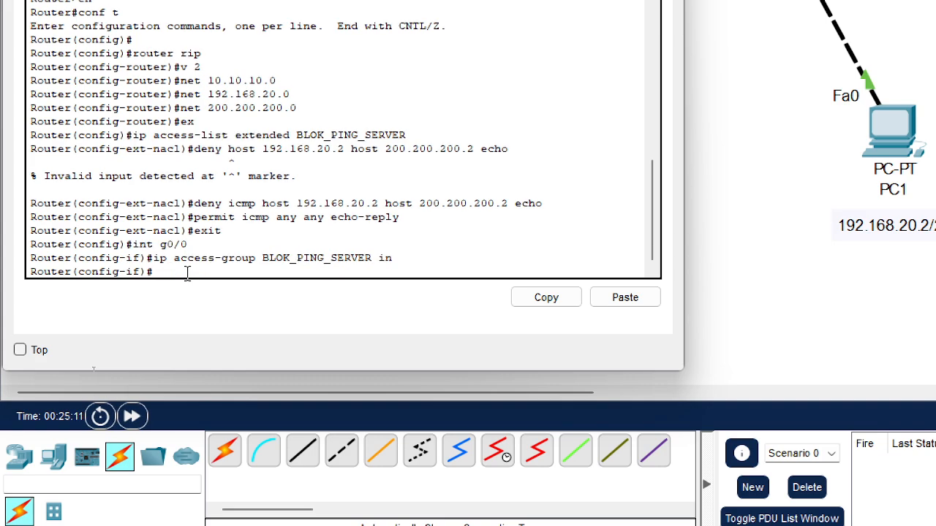
pyautogui.write('EX')
pyautogui.press('Return')
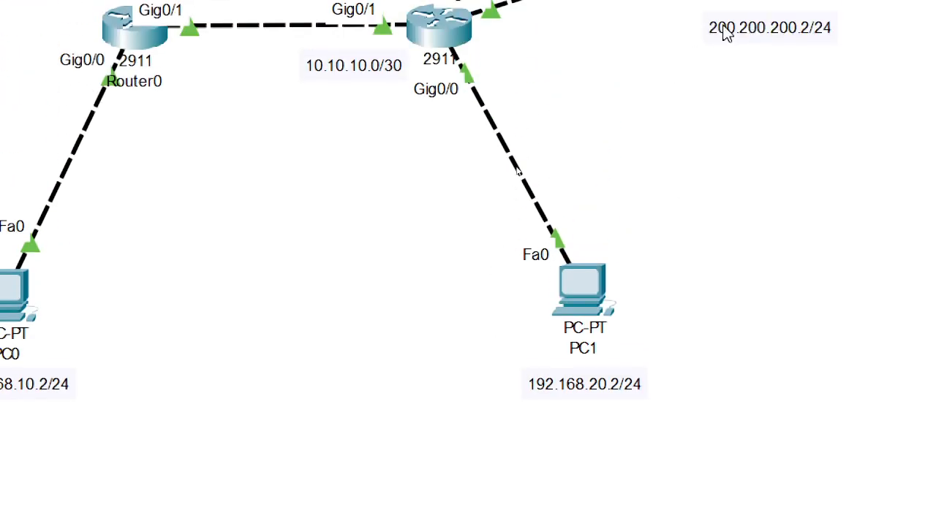
# Send a simple PDU from Server0 to PC1 to test connectivity
pyautogui.press('p')
pyautogui.click(757, 23)
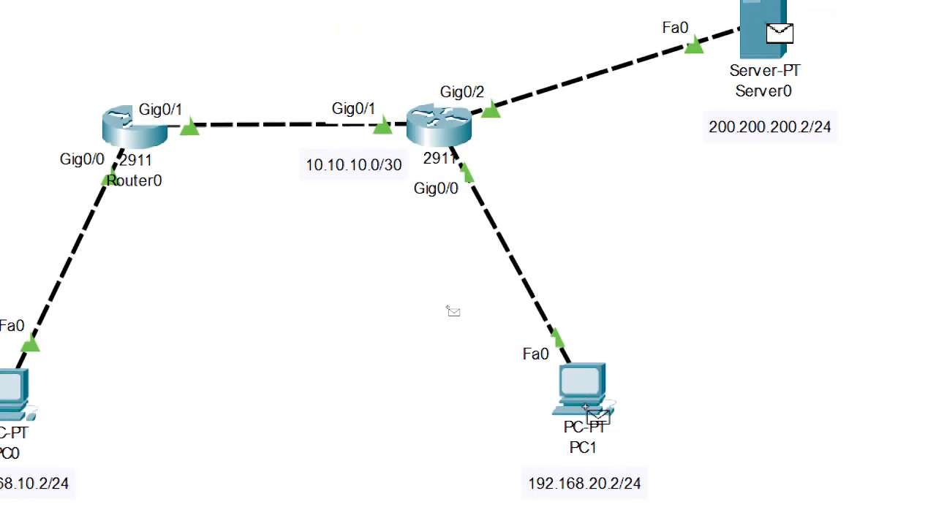
pyautogui.click(593, 373)
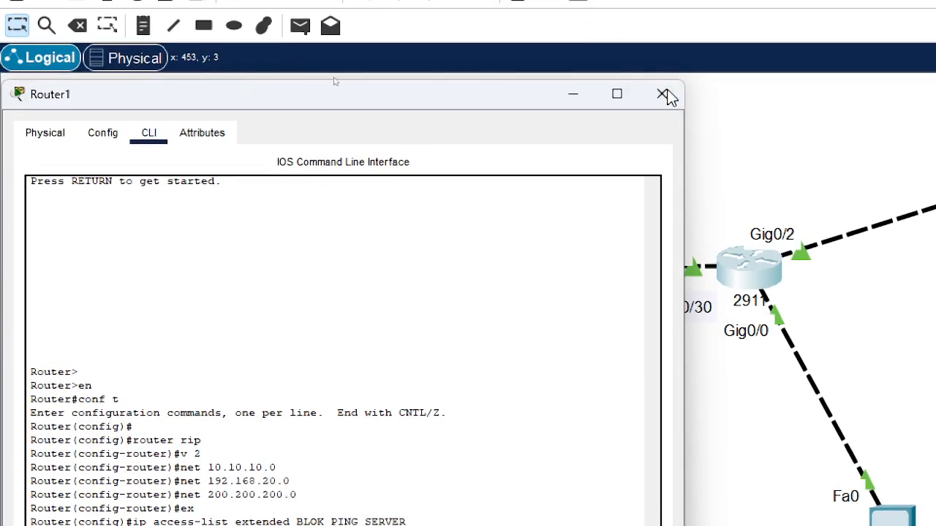
# Close Router1's window and send a simple PDU from PC0 to Server0
pyautogui.click(664, 95)
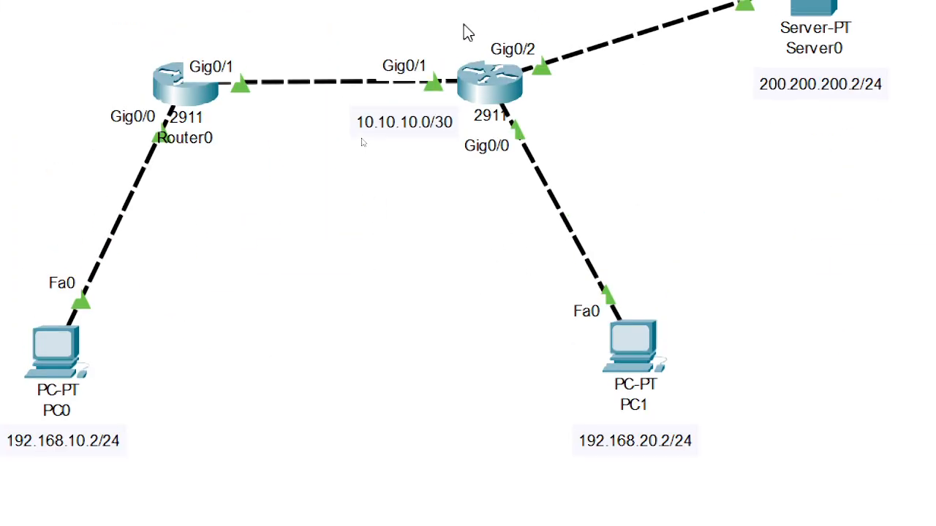
pyautogui.press('p')
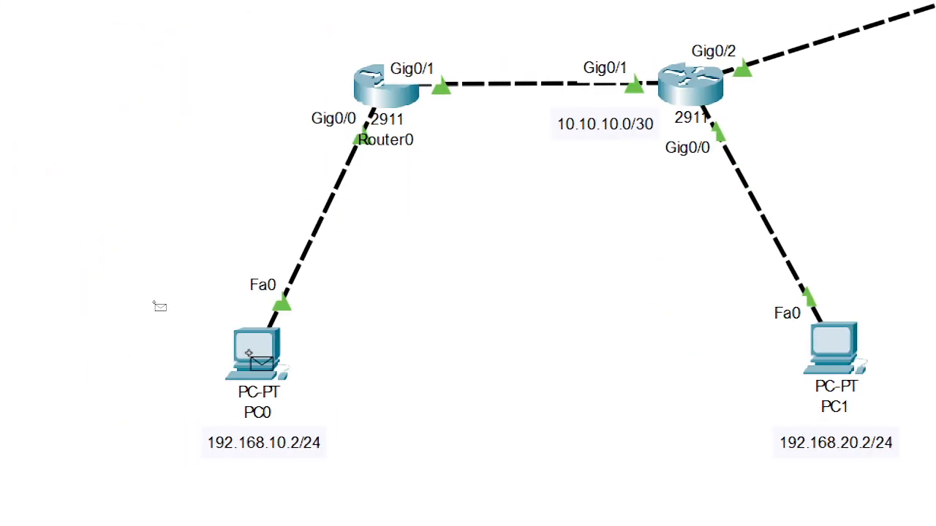
pyautogui.click(253, 357)
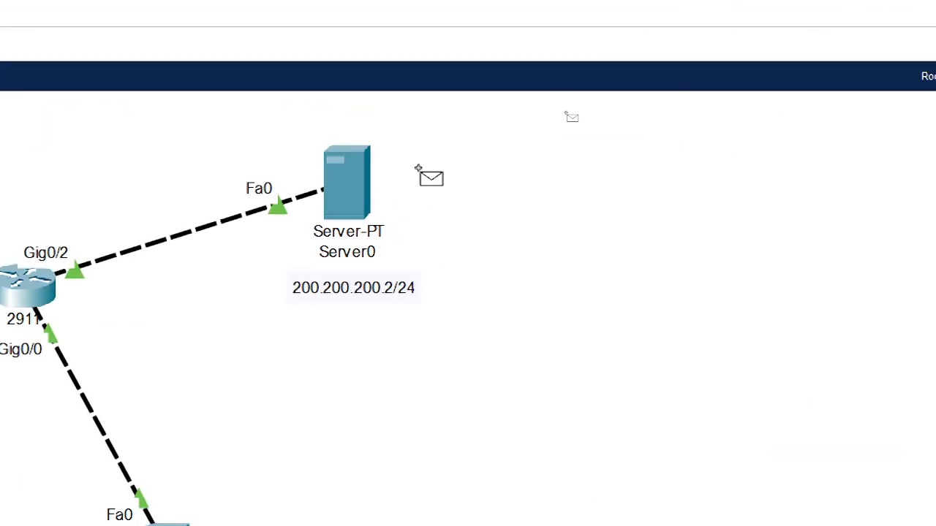
pyautogui.click(332, 222)
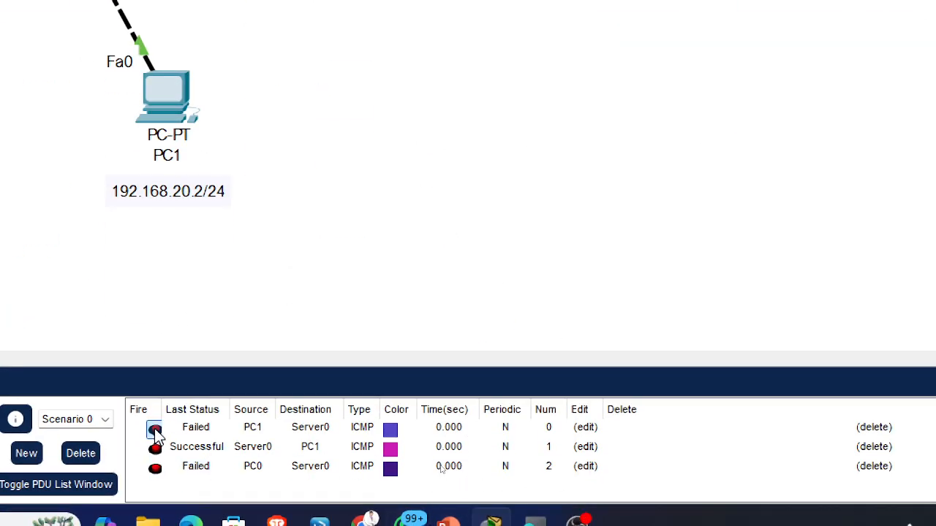
# Fire the PC1-to-Server0 test PDU again and delete the PDUs of Scenario 0
pyautogui.doubleClick(154, 429)
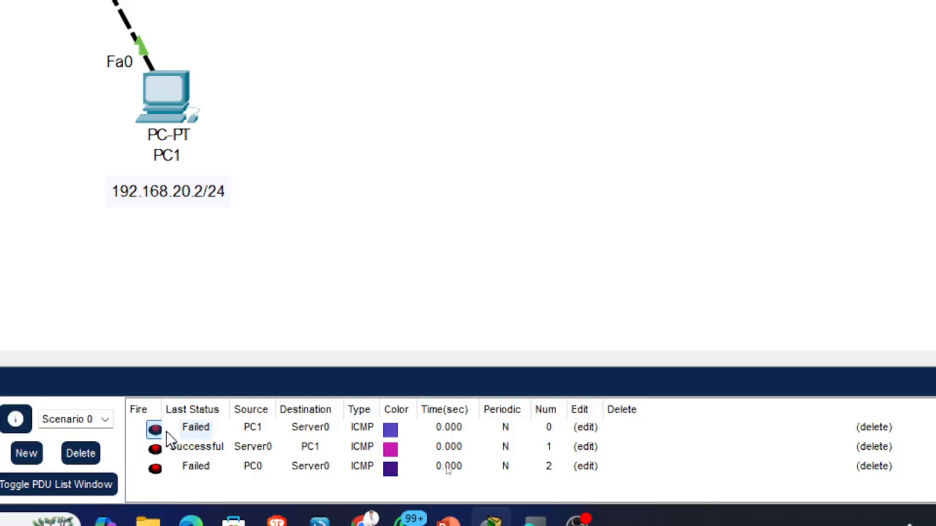
pyautogui.click(161, 432)
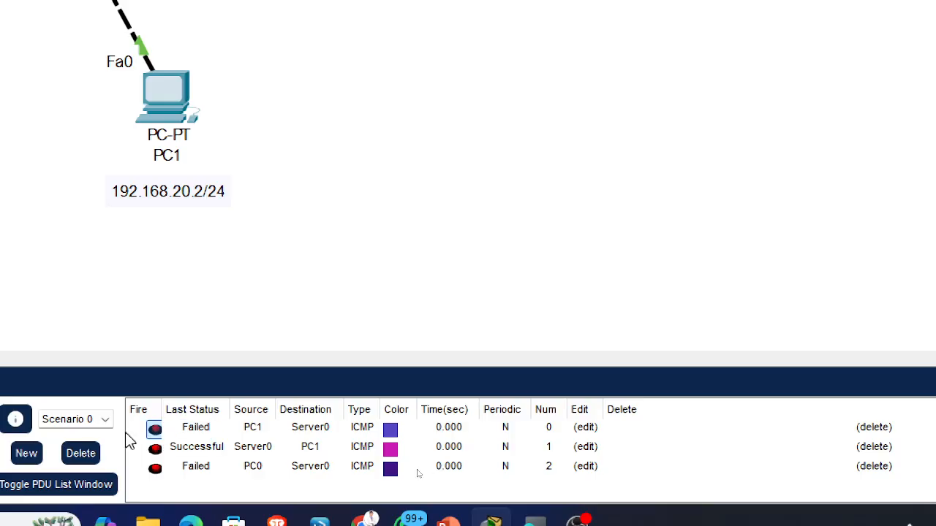
pyautogui.click(82, 455)
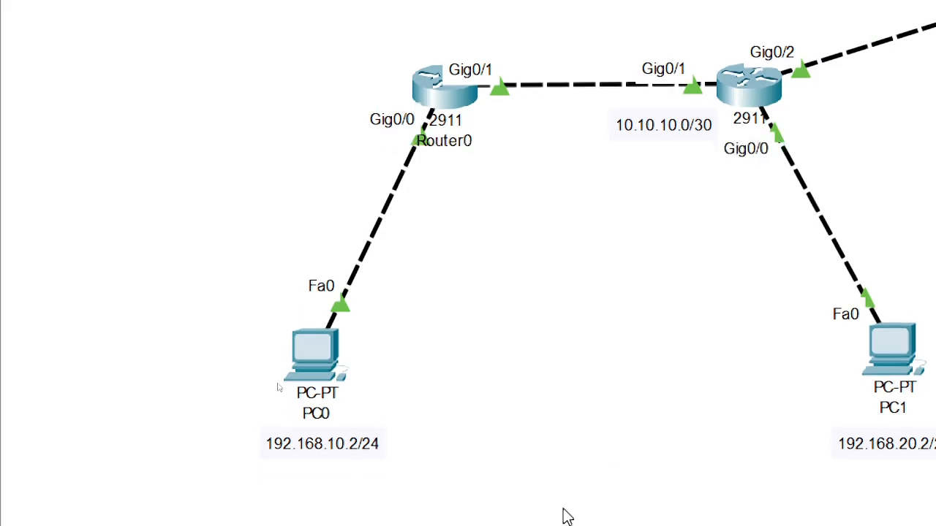
# Ping 200.200.200.2 from PC0's command prompt, interrupt the ping, and close the PC0 window
pyautogui.click(325, 290)
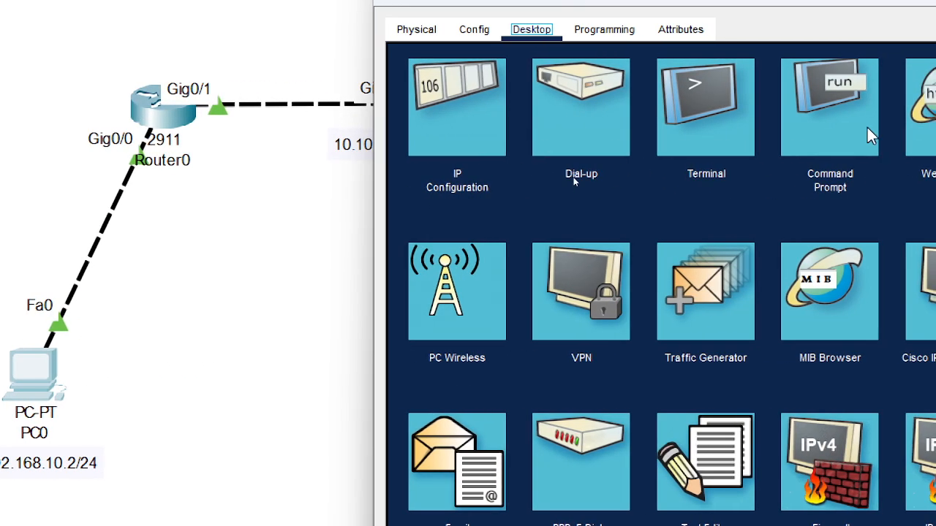
pyautogui.click(870, 136)
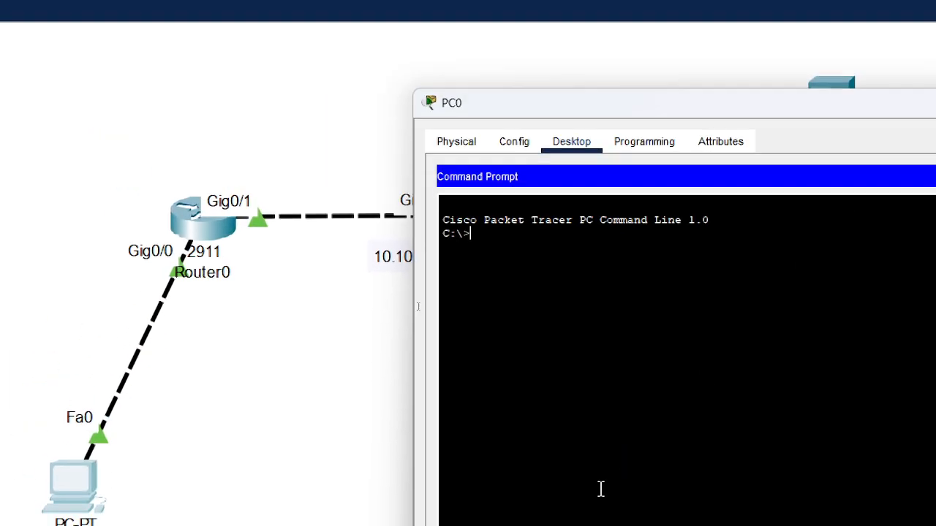
pyautogui.press('Return')
pyautogui.press('Return')
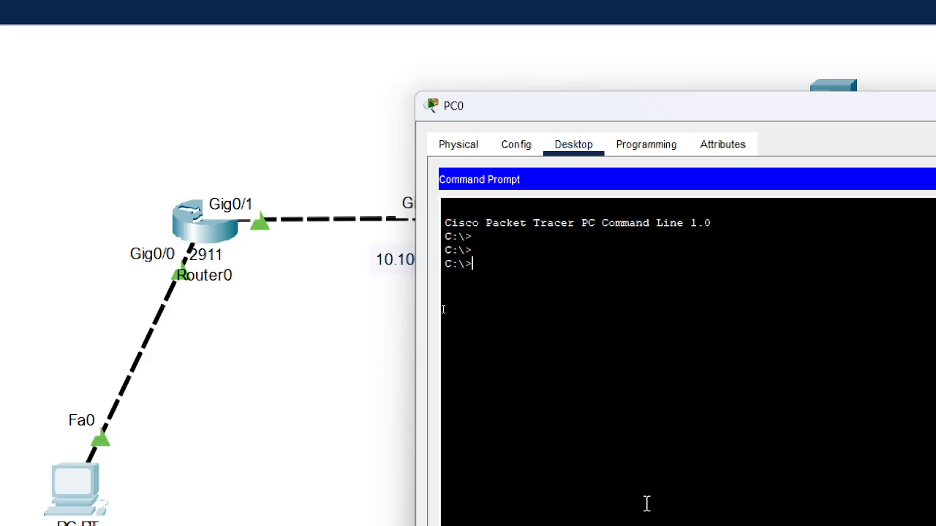
pyautogui.write('PING 200.200')
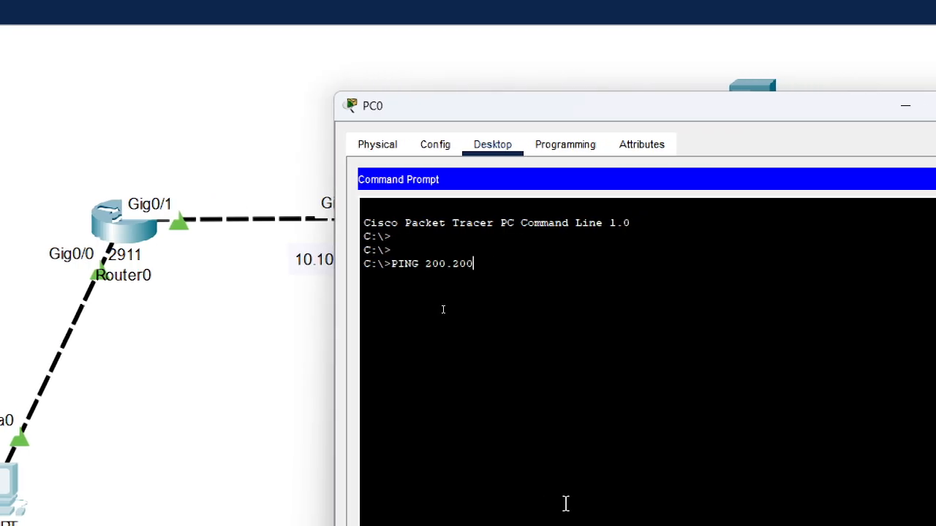
pyautogui.write('.200.200')
pyautogui.press('Return')
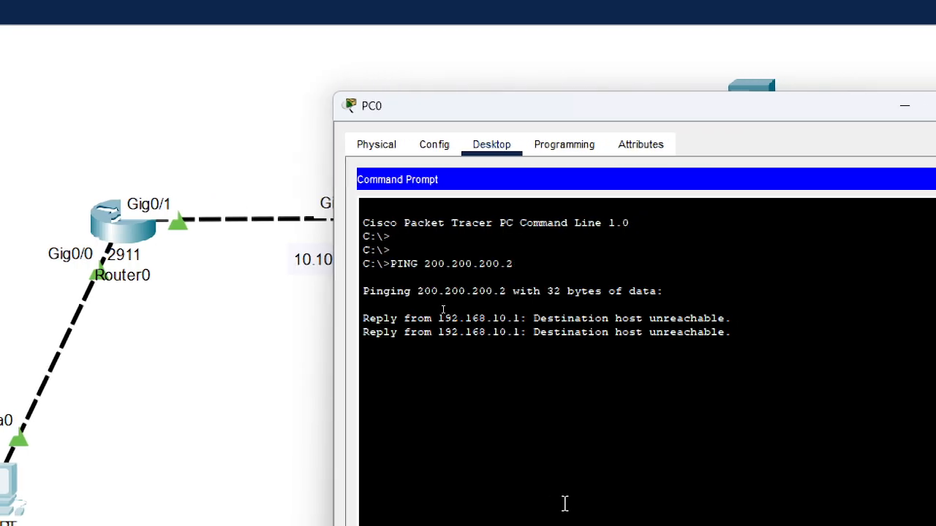
pyautogui.hotkey('ctrl', 'c')
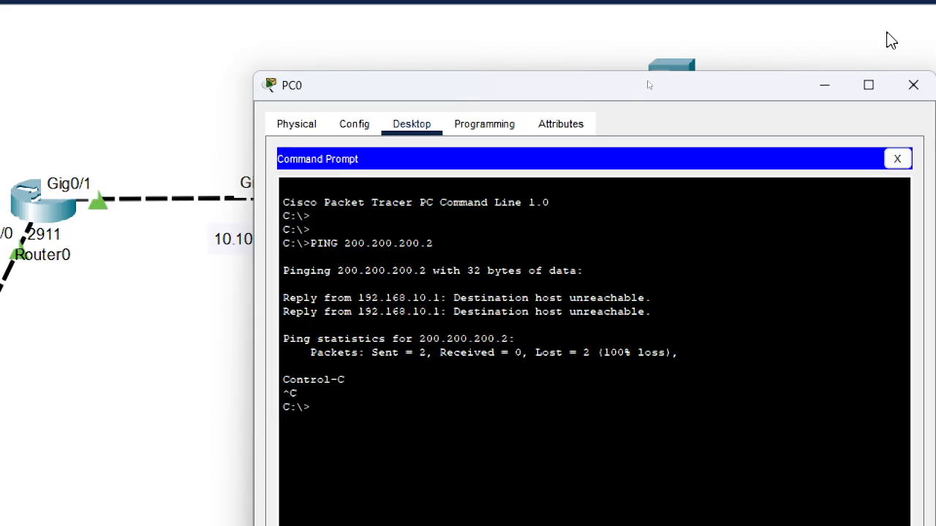
pyautogui.click(840, 158)
pyautogui.click(854, 85)
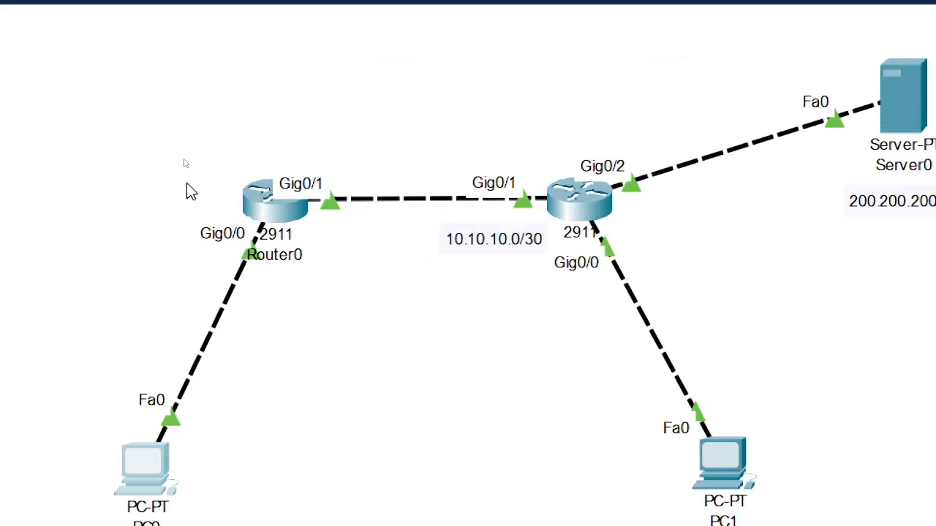
# Display the IP routing table in Router0's command line with do sh ip ro and close the window
pyautogui.click(264, 205)
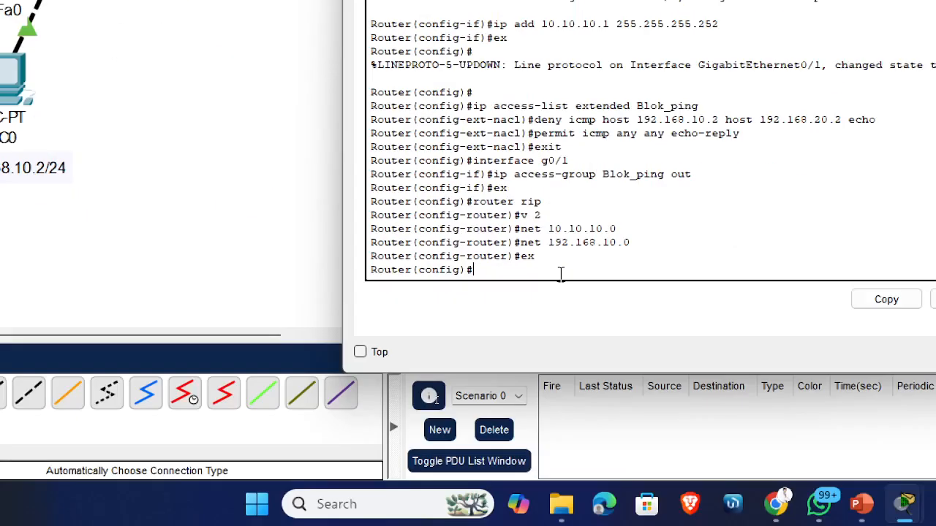
pyautogui.press('Return')
pyautogui.press('Return')
pyautogui.write('do sh ip ro')
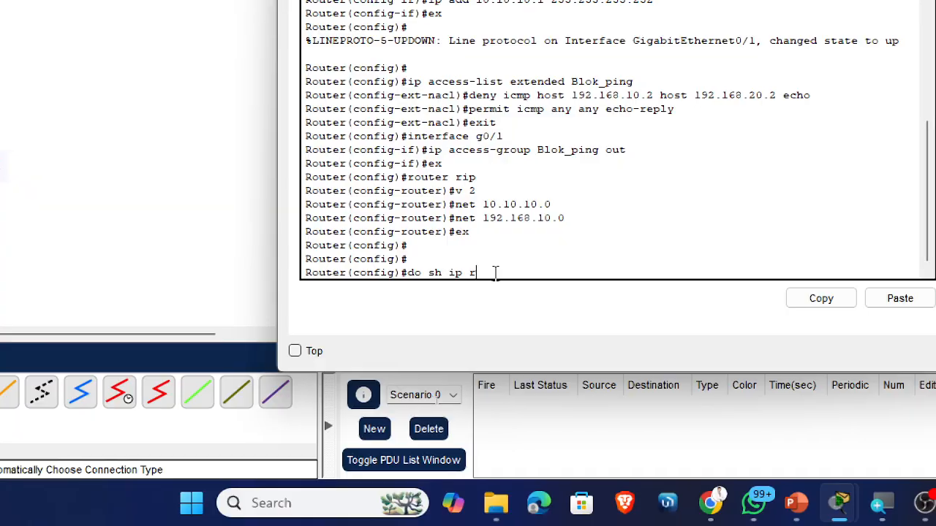
pyautogui.press('Return')
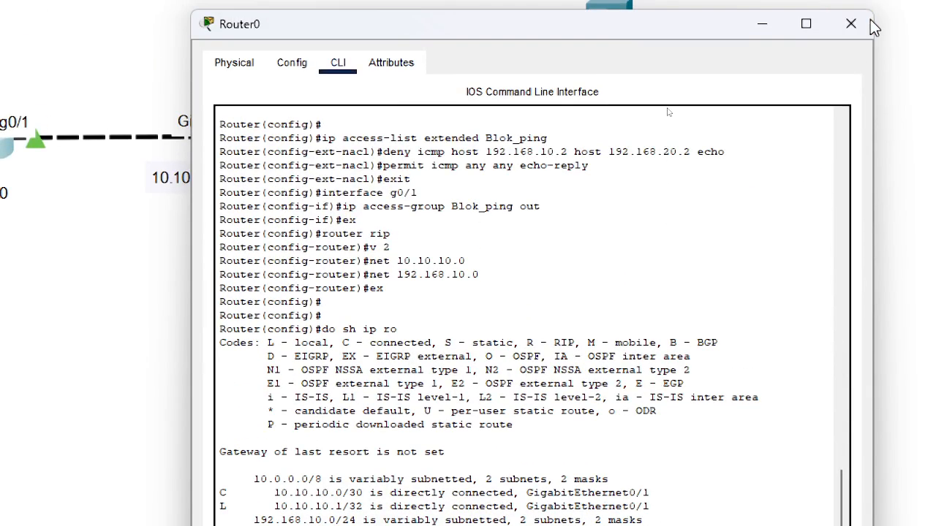
pyautogui.click(850, 24)
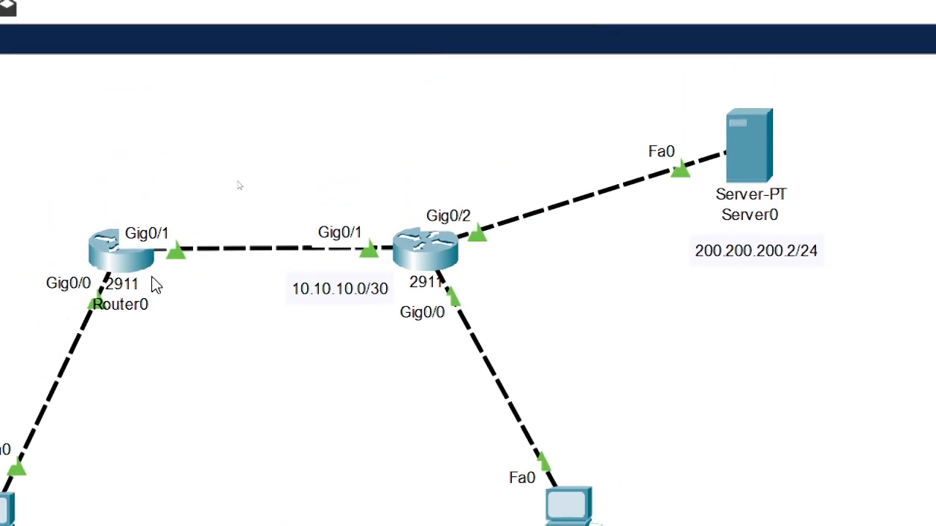
# Review the Blok_ping access list entries in Router0's command line, examining the permit icmp rule and the echo keyword of the deny rule
pyautogui.moveTo(151, 277)
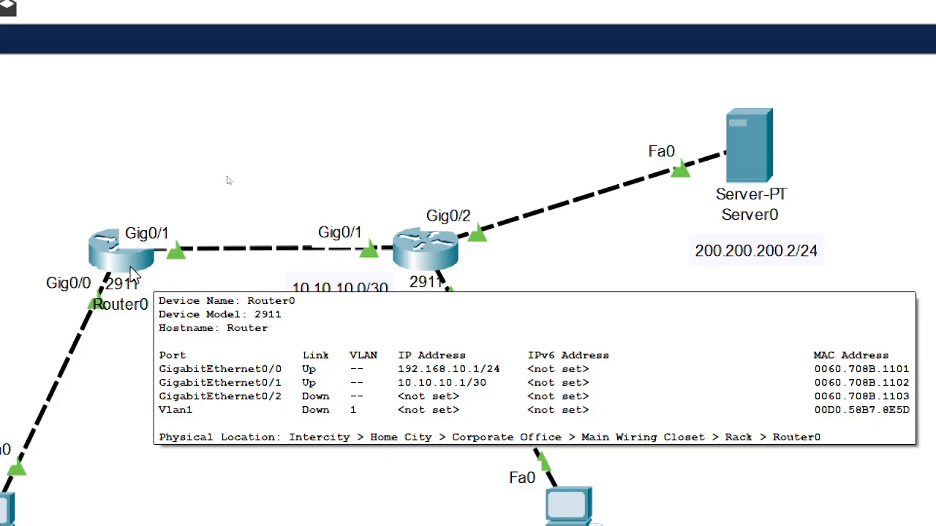
pyautogui.click(130, 267)
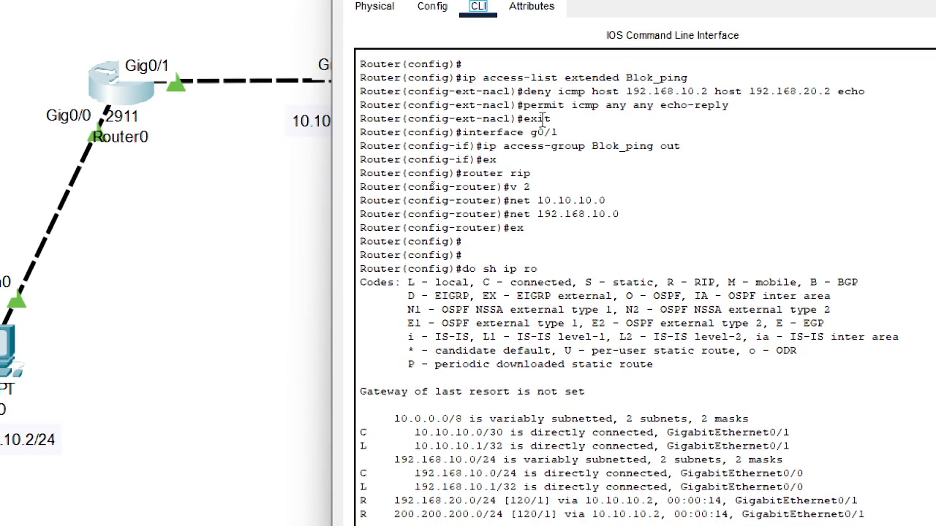
pyautogui.moveTo(518, 105); pyautogui.dragTo(599, 108)
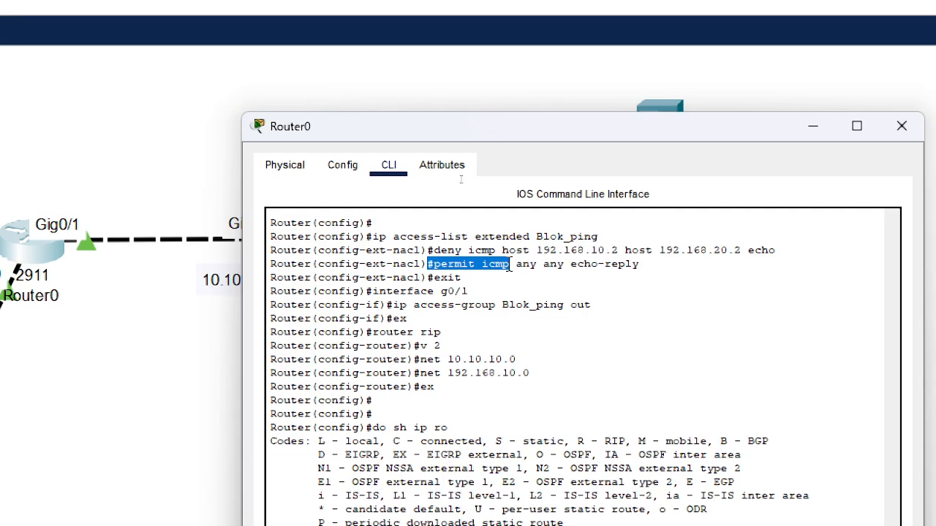
pyautogui.click(525, 286)
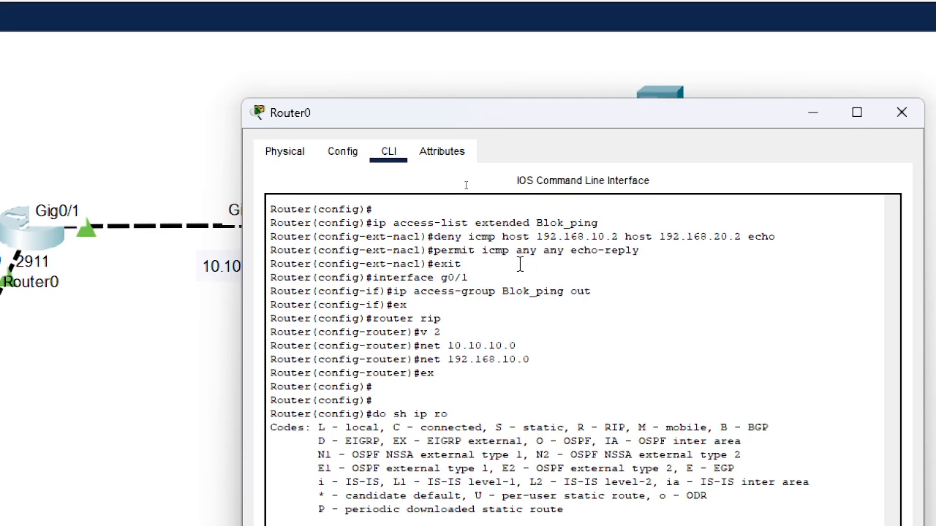
pyautogui.moveTo(528, 251)
pyautogui.mouseDown()
pyautogui.moveTo(647, 260)
pyautogui.moveTo(644, 270)
pyautogui.moveTo(533, 257)
pyautogui.mouseUp()
pyautogui.click(546, 272)
pyautogui.moveTo(778, 238); pyautogui.dragTo(747, 238)
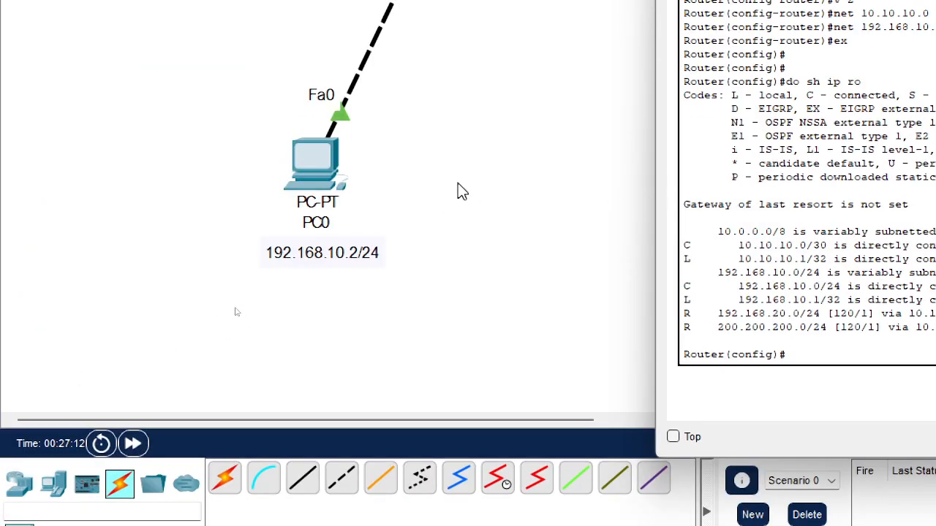
pyautogui.click(459, 183)
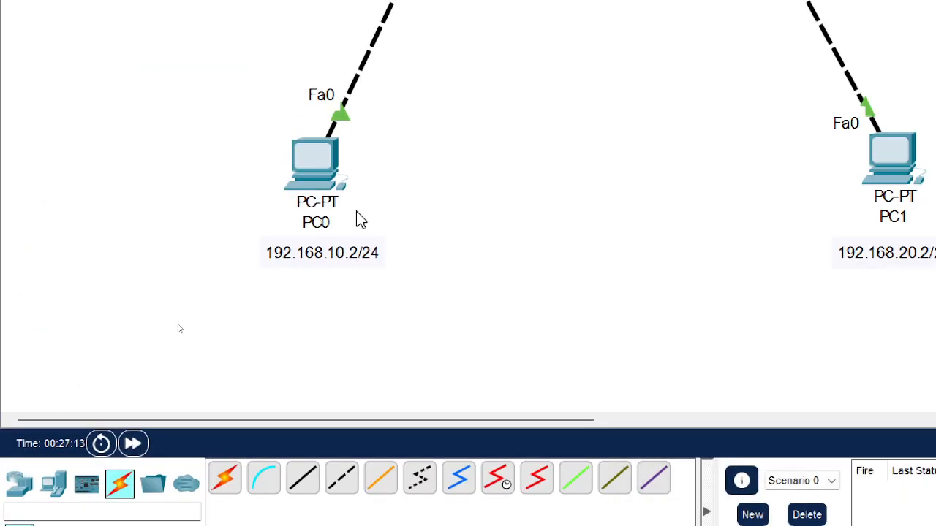
pyautogui.click(326, 174)
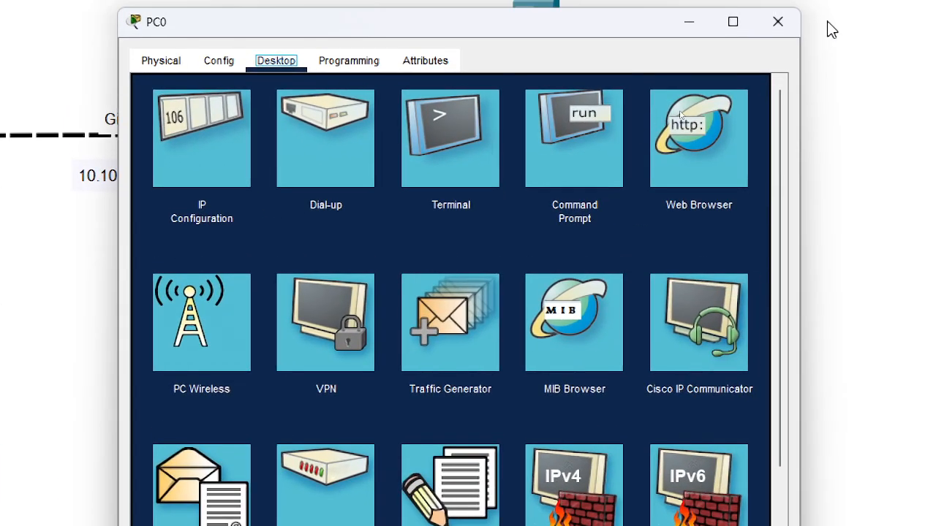
pyautogui.click(777, 21)
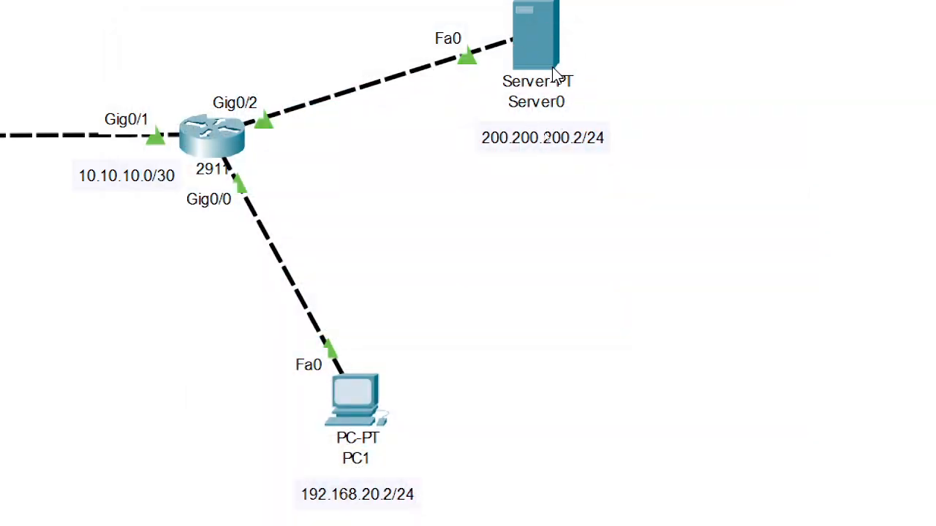
pyautogui.moveTo(554, 73)
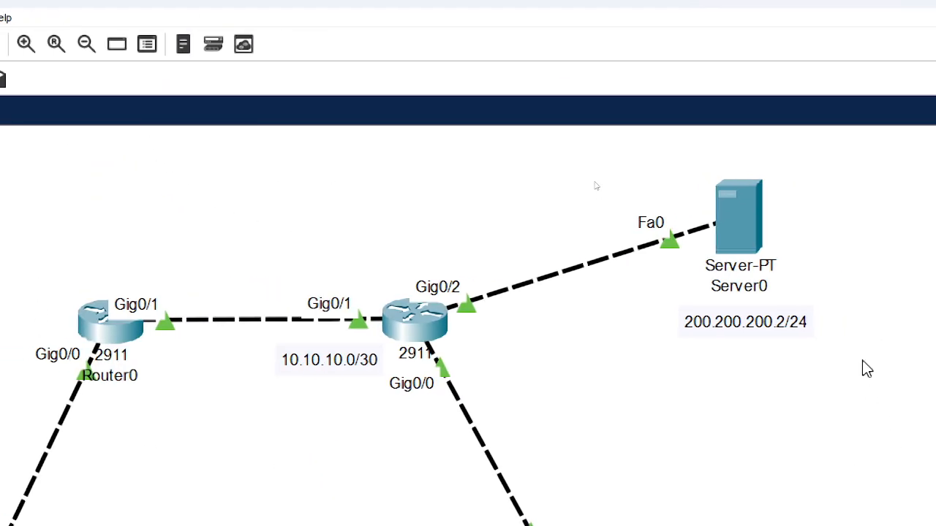
# Open Router0's command line and enter configuration of the Blok_ping list with ip access-list extended Blok_ping
pyautogui.doubleClick(156, 343)
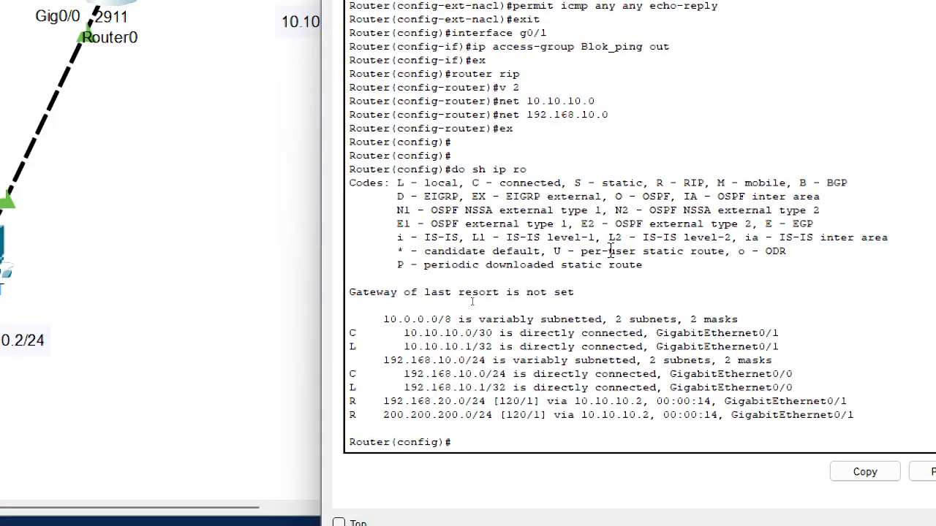
pyautogui.scroll(1, 611, 251)
pyautogui.scroll(-1, 599, 159)
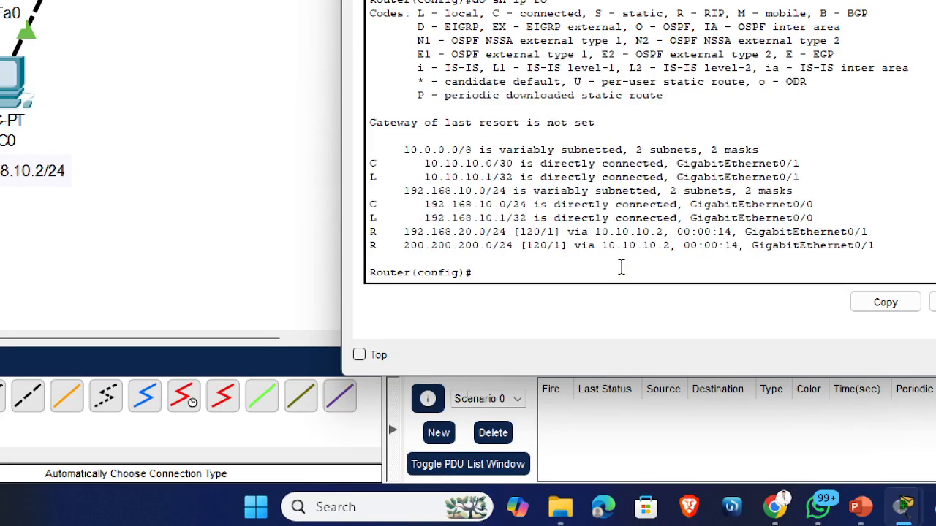
pyautogui.press('Up')
pyautogui.press('Up')
pyautogui.press('Up')
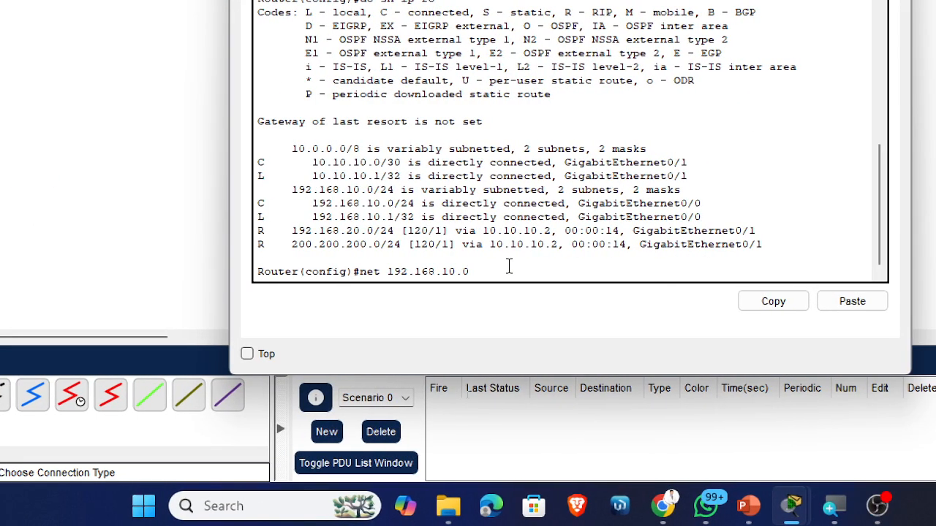
pyautogui.press('Up')
pyautogui.press('Down')
pyautogui.press('Down')
pyautogui.press('Down')
pyautogui.press('Down')
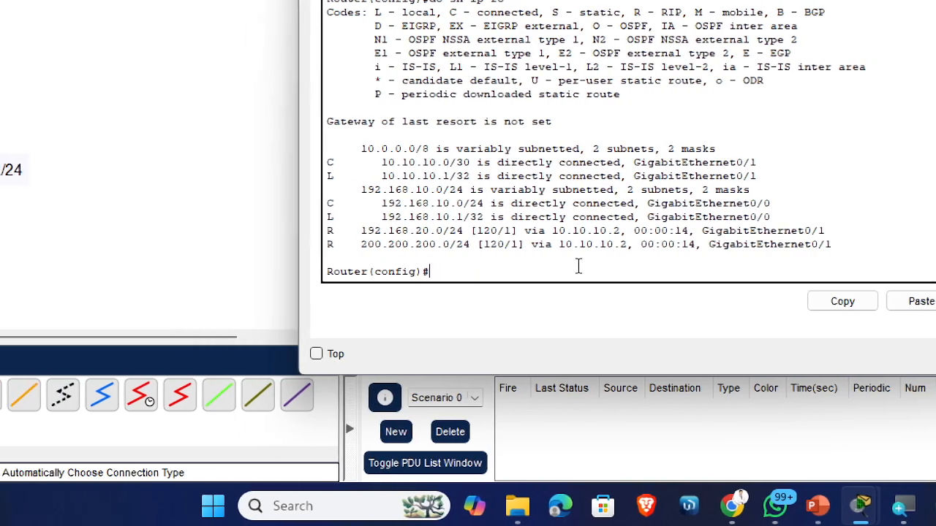
pyautogui.write('ip acc')
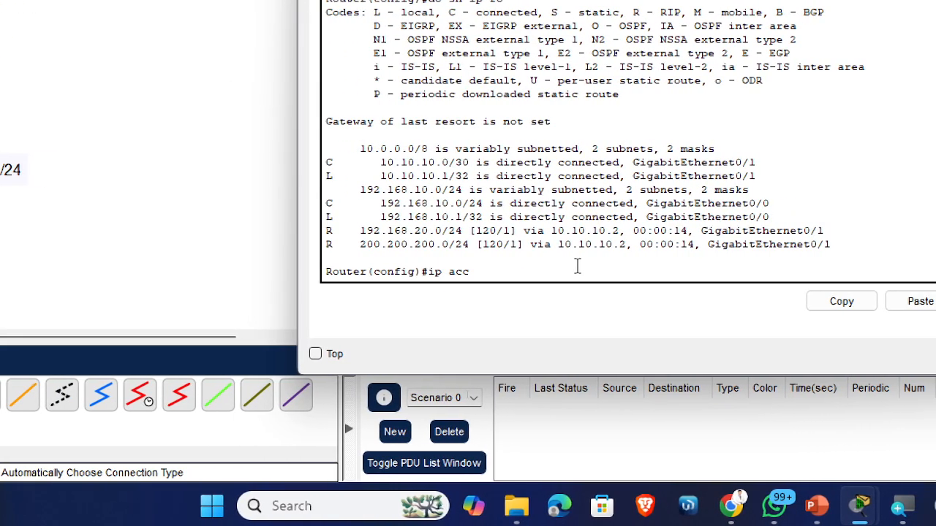
pyautogui.write('ess-list')
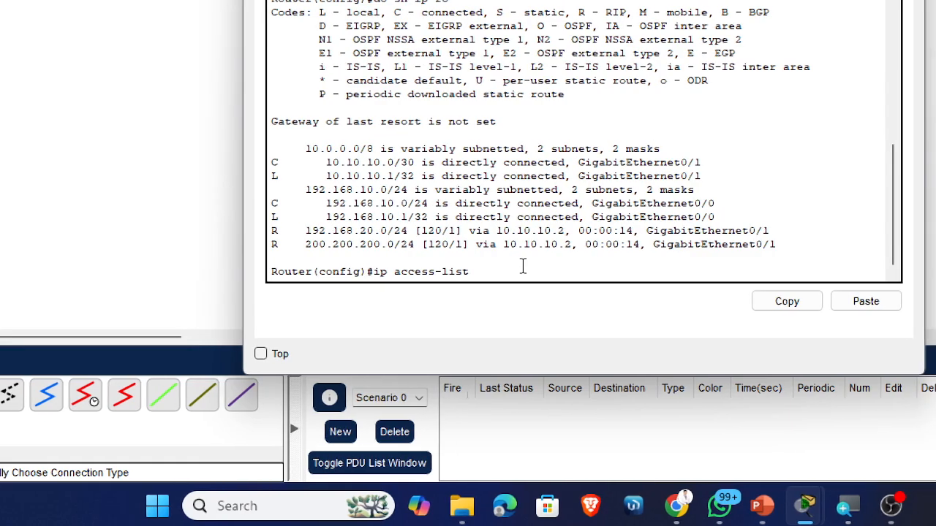
pyautogui.write(' Blok')
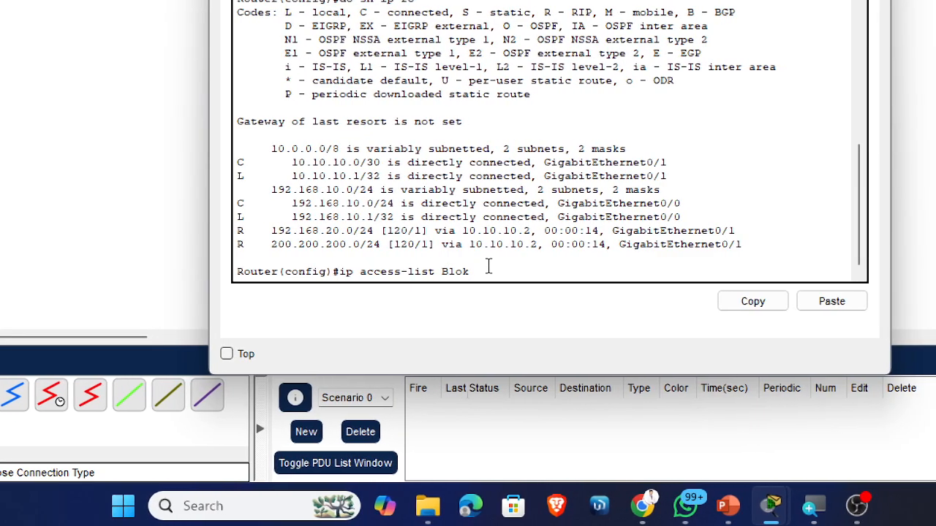
pyautogui.write('_ping')
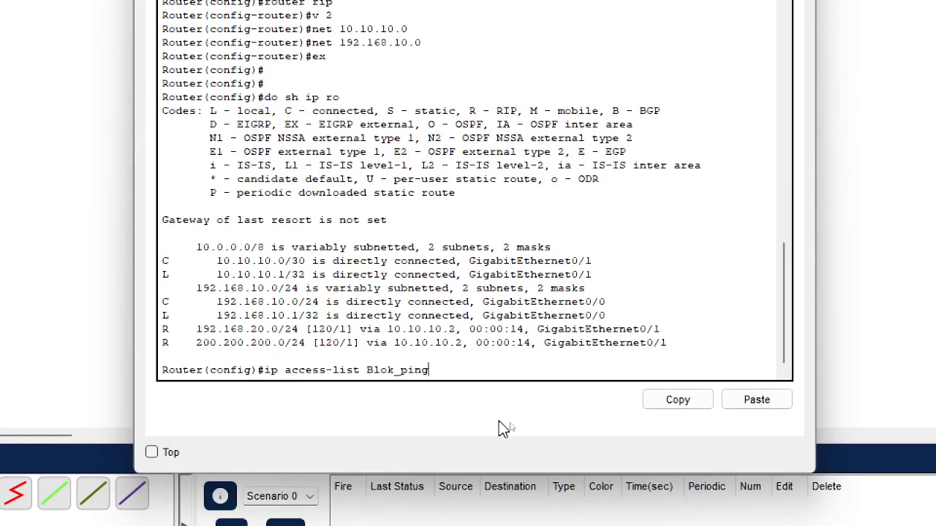
pyautogui.press('Left')
pyautogui.press('Left')
pyautogui.press('Left')
pyautogui.press('Left')
pyautogui.press('Left')
pyautogui.press('Left')
pyautogui.press('Left')
pyautogui.press('Left')
pyautogui.press('Left')
pyautogui.press('Left')
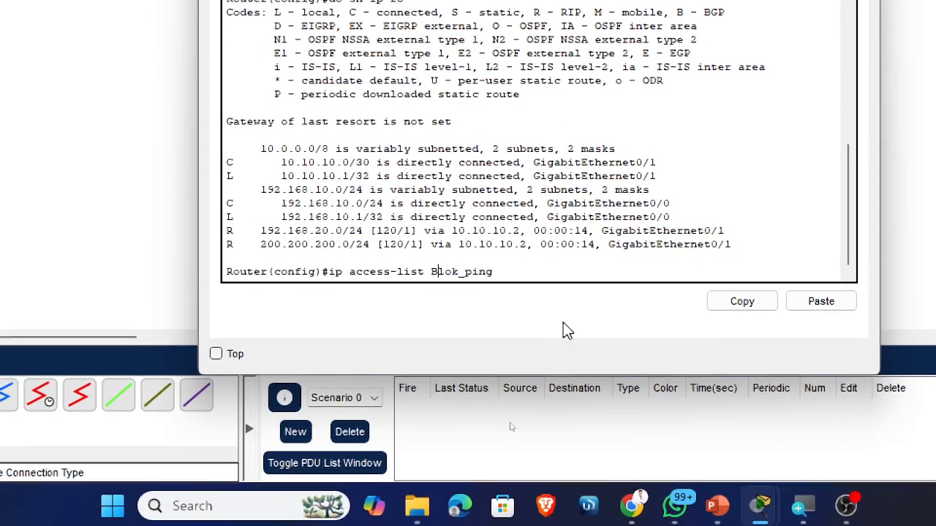
pyautogui.write('extende')
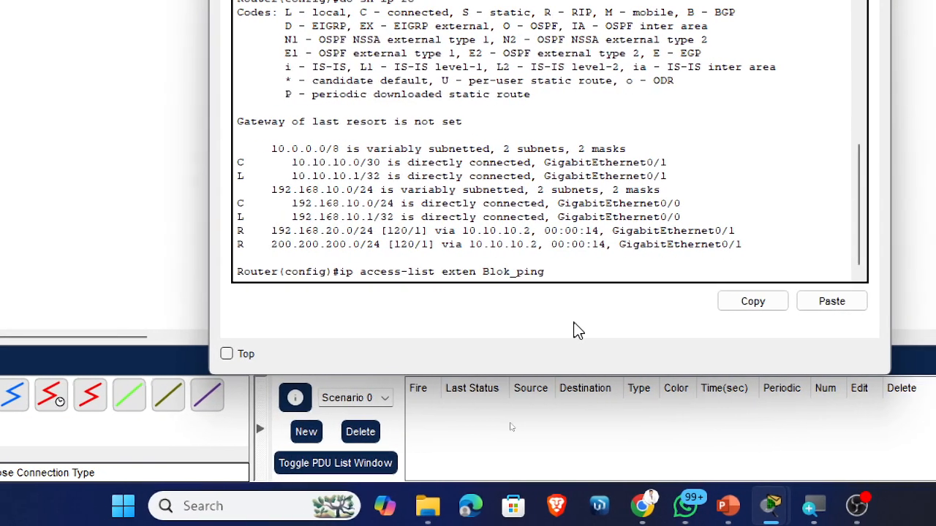
pyautogui.write('de')
pyautogui.press('Return')
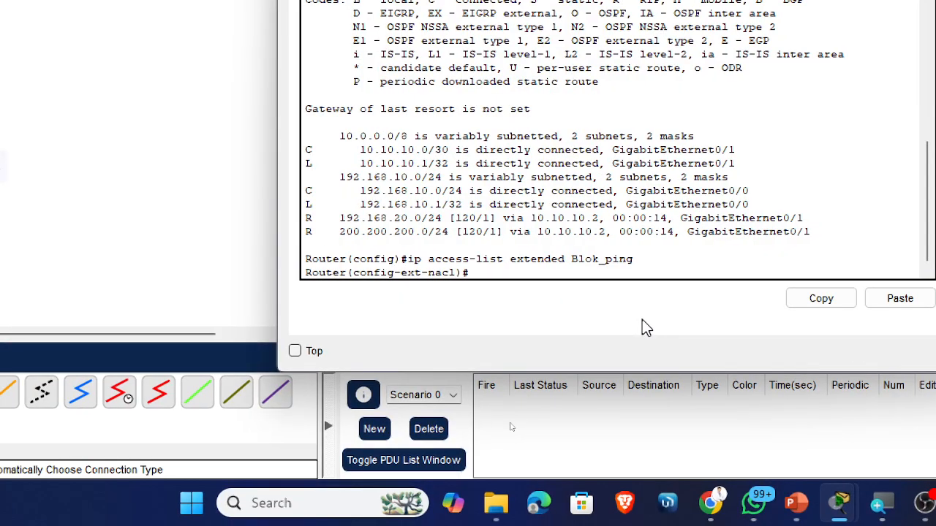
# Add the rule permit icmp host 192.168.10.2 host 200.200.200.2 echo to Blok_ping and exit the access list configuration
pyautogui.write('permit')
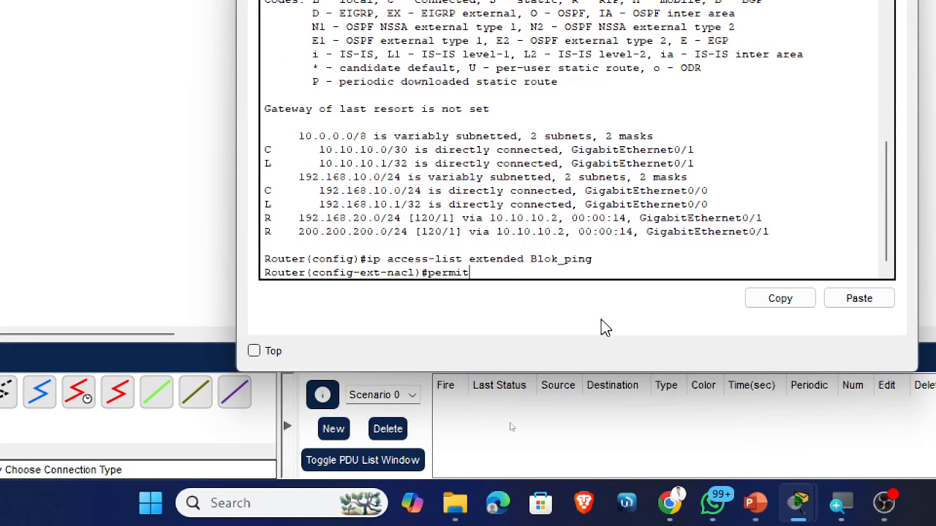
pyautogui.write(' icmp')
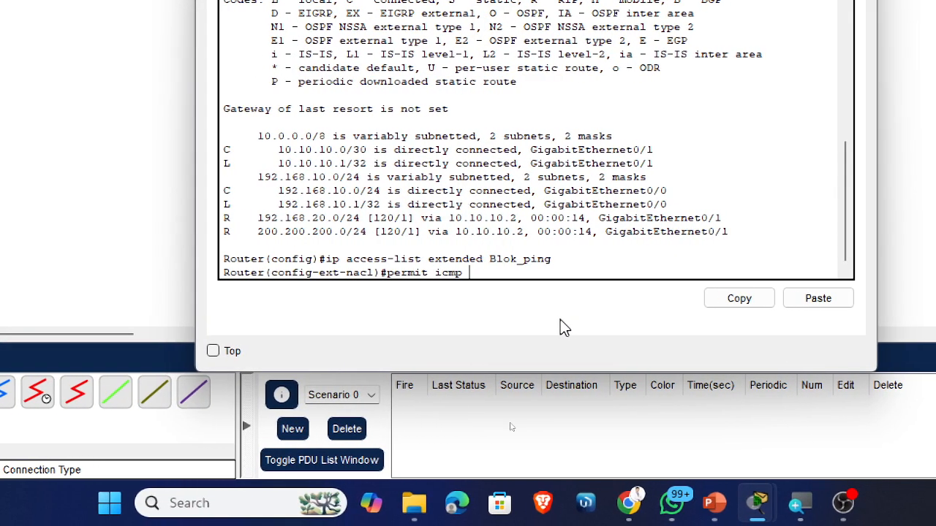
pyautogui.write(' 192.168')
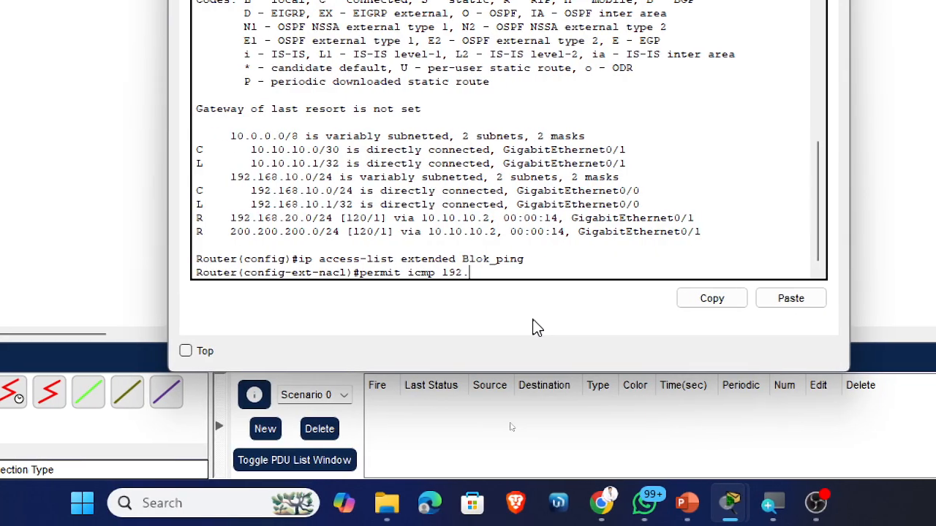
pyautogui.write('.10.2 h')
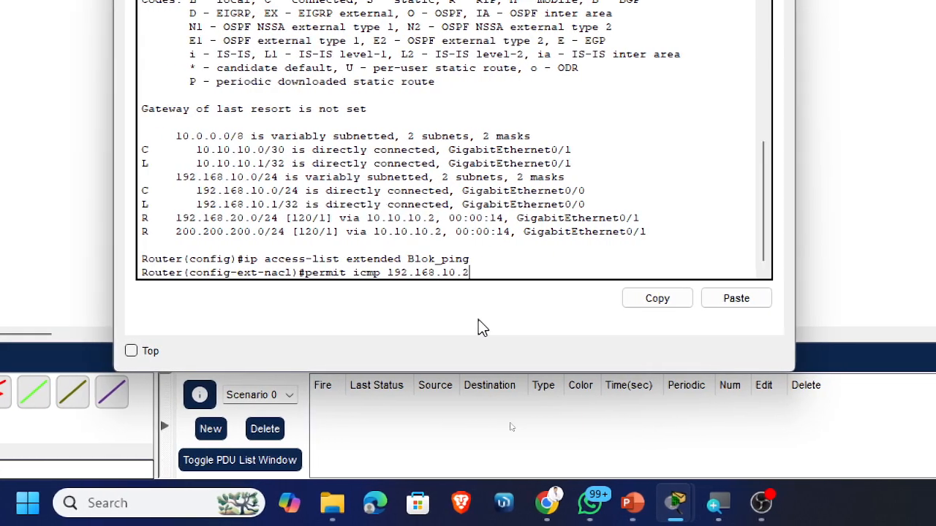
pyautogui.write('ost')
pyautogui.press('Left')
pyautogui.press('Left')
pyautogui.press('Left')
pyautogui.press('Left')
pyautogui.press('Left')
pyautogui.press('Left')
pyautogui.press('Left')
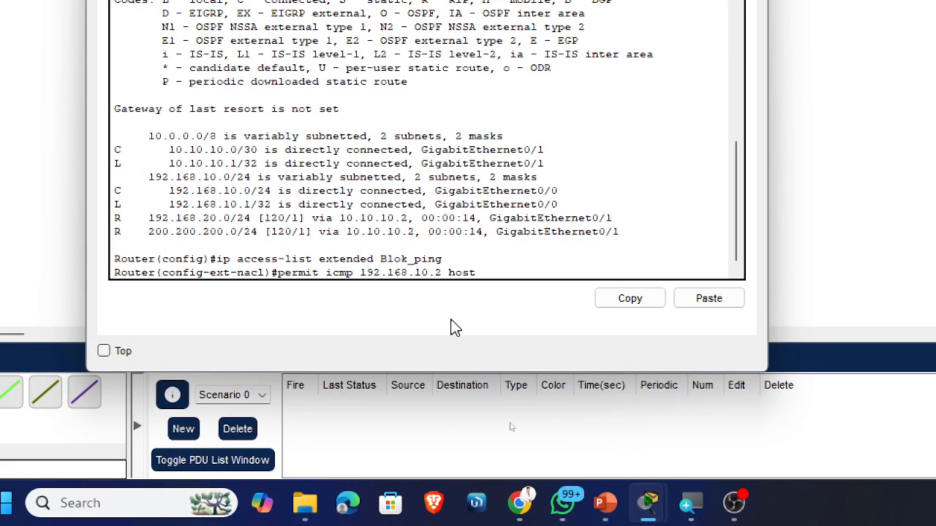
pyautogui.press('Left')
pyautogui.press('Left')
pyautogui.press('Left')
pyautogui.press('Left')
pyautogui.press('Left')
pyautogui.press('Left')
pyautogui.press('Left')
pyautogui.press('Left')
pyautogui.press('Left')
pyautogui.press('Left')
pyautogui.write('host')
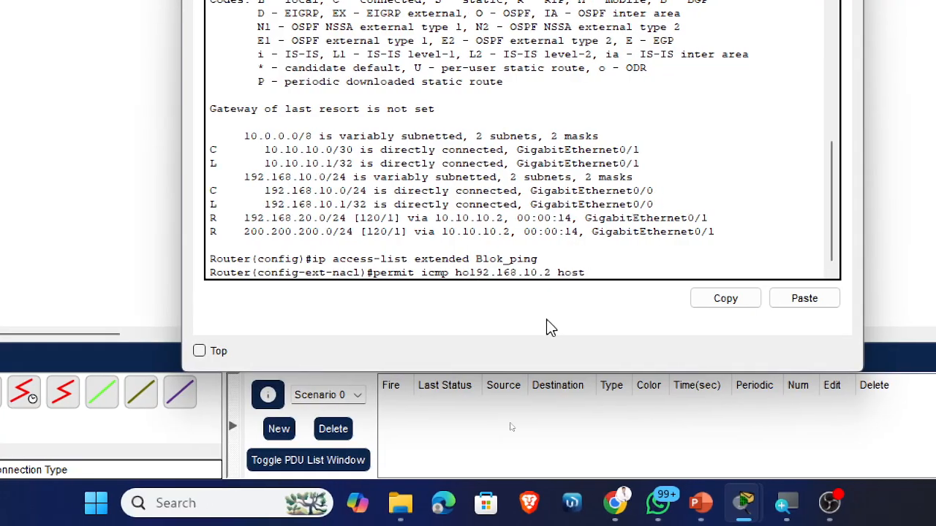
pyautogui.press('Right')
pyautogui.press('Right')
pyautogui.press('Right')
pyautogui.press('Right')
pyautogui.press('Right')
pyautogui.press('Right')
pyautogui.press('Right')
pyautogui.press('Right')
pyautogui.press('Right')
pyautogui.press('Right')
pyautogui.press('Right')
pyautogui.press('Right')
pyautogui.press('Right')
pyautogui.press('Right')
pyautogui.press('Right')
pyautogui.press('Right')
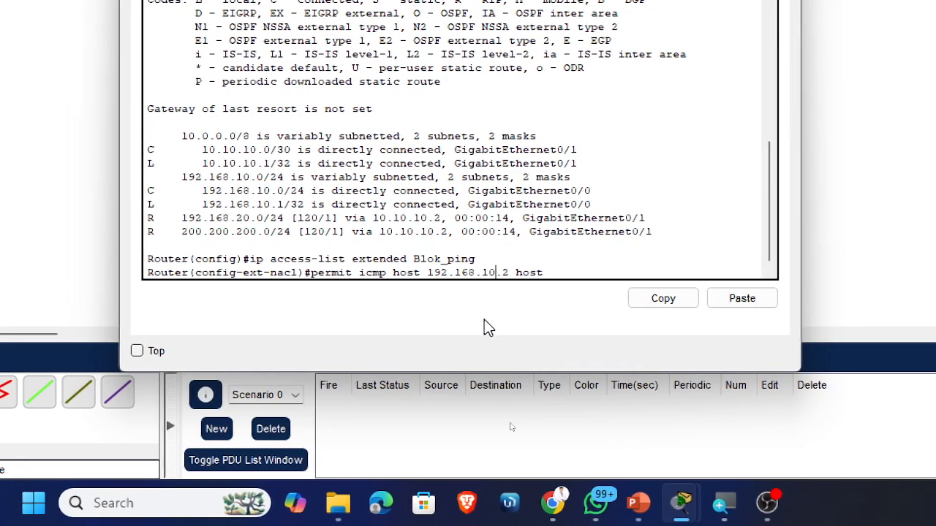
pyautogui.press('Right')
pyautogui.write('200.200.2')
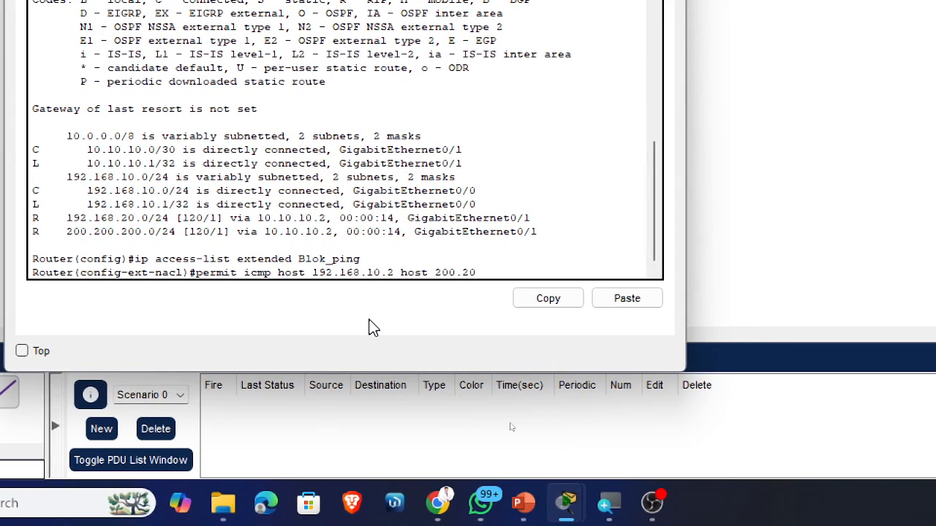
pyautogui.write('00.2 ec')
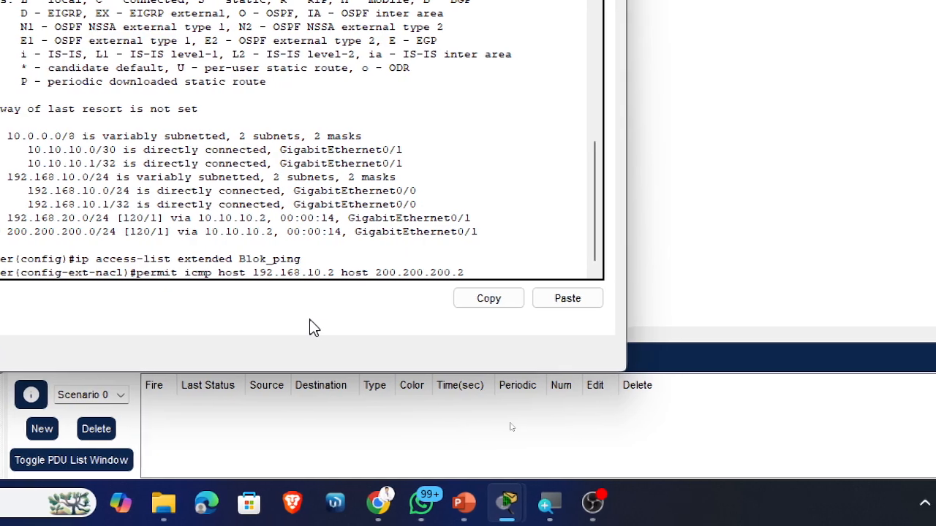
pyautogui.write('ho')
pyautogui.press('Return')
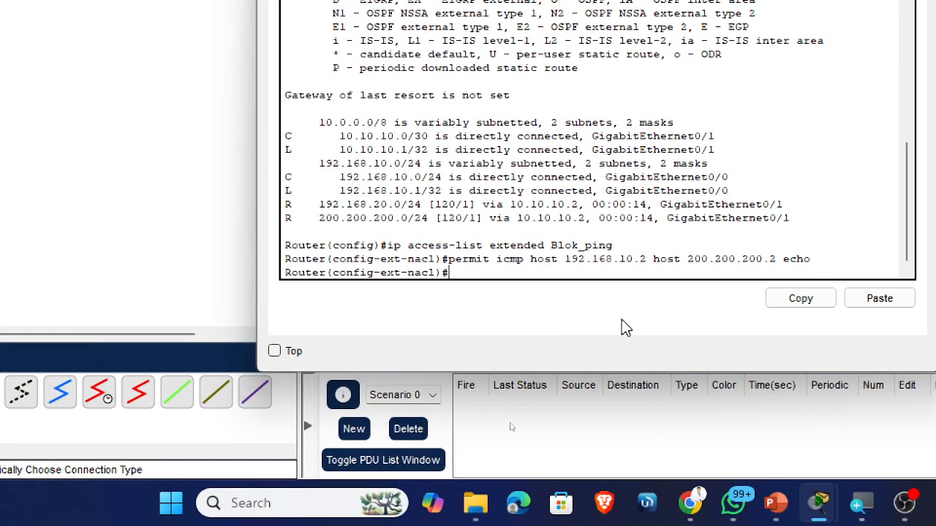
pyautogui.write('ex')
pyautogui.press('Return')
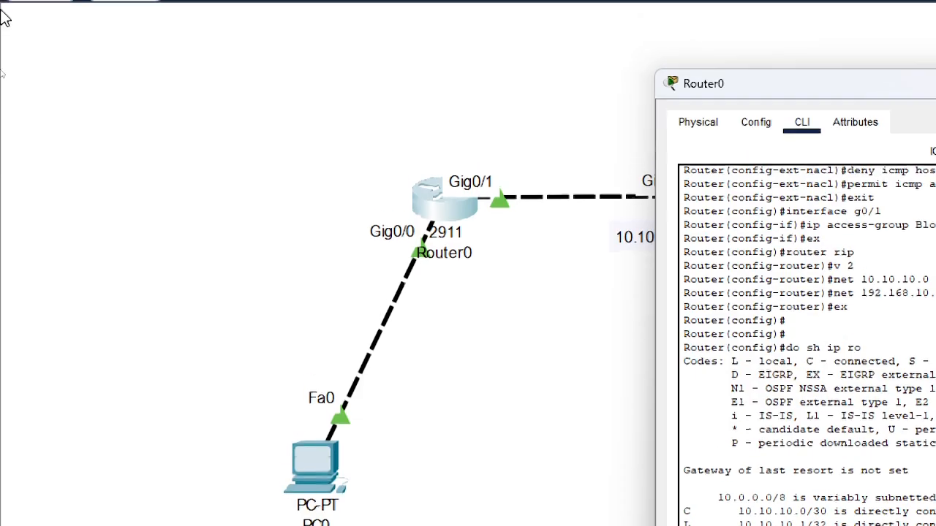
# Close Router0's window, ping 200.200.200.2 again from PC0's command prompt, and close the PC0 window
pyautogui.click(483, 410)
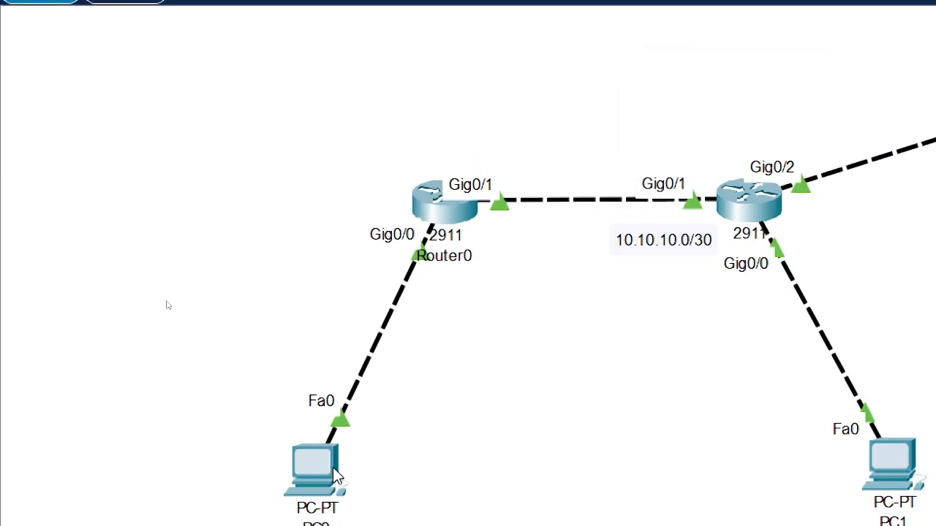
pyautogui.click(315, 468)
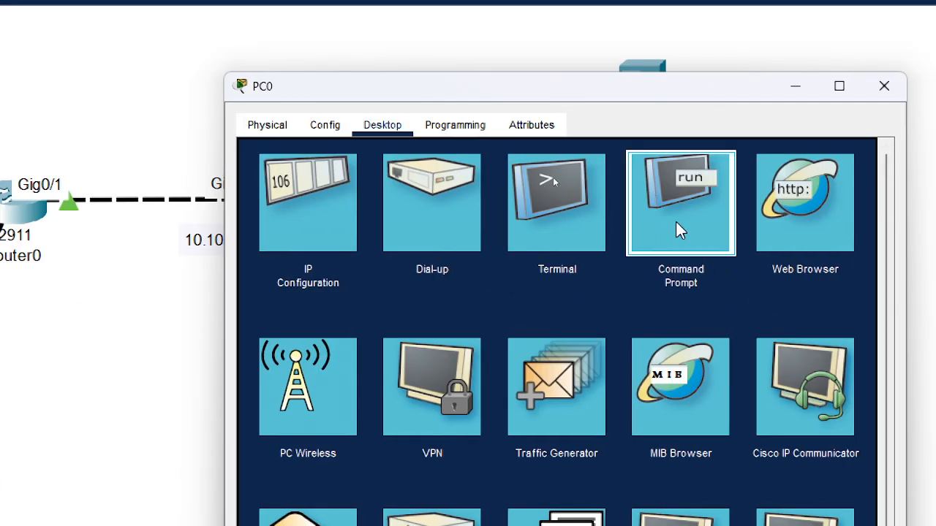
pyautogui.click(677, 229)
pyautogui.press('Up')
pyautogui.press('Return')
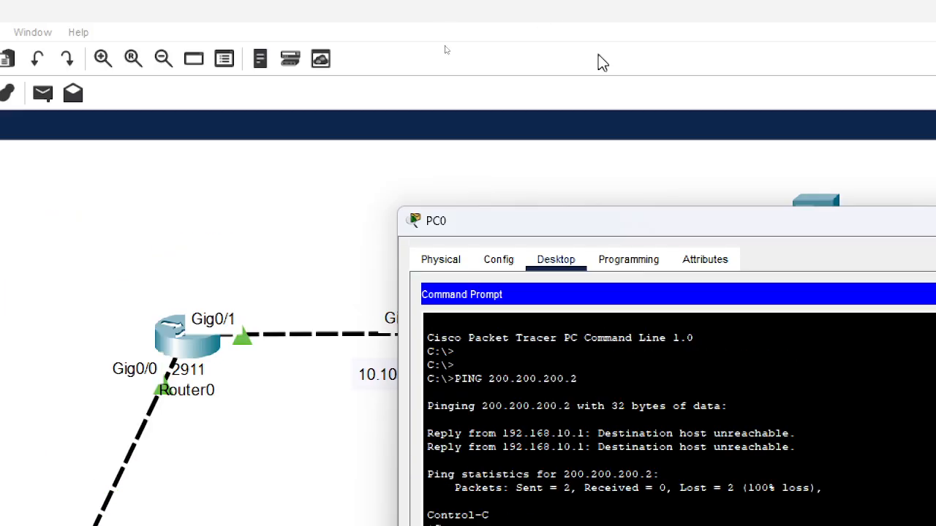
pyautogui.click(884, 219)
# Display the access lists in Router0's command line with do sh acc
pyautogui.click(71, 347)
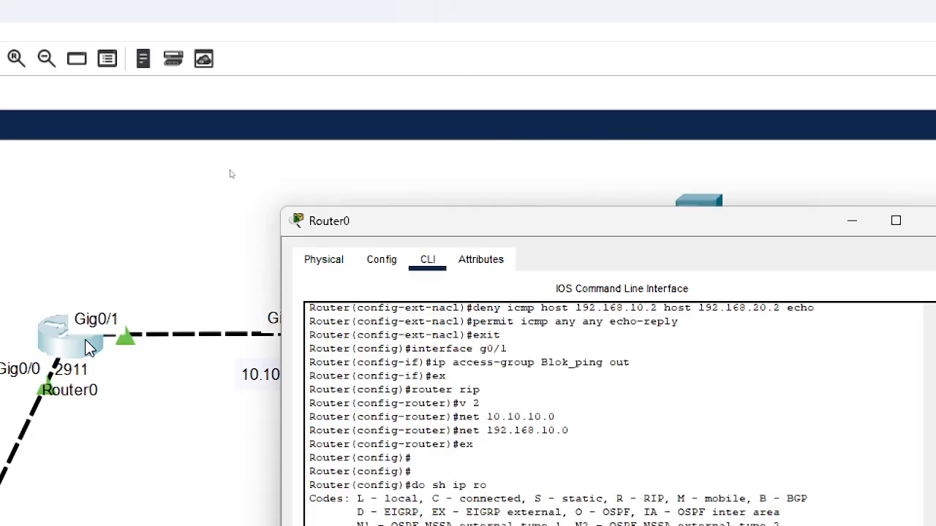
pyautogui.write('do sh acc')
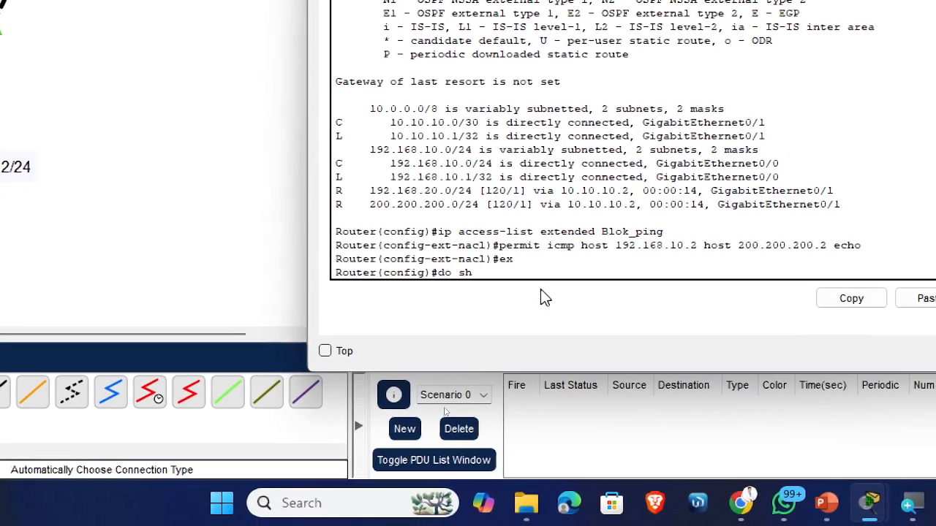
pyautogui.press('Return')
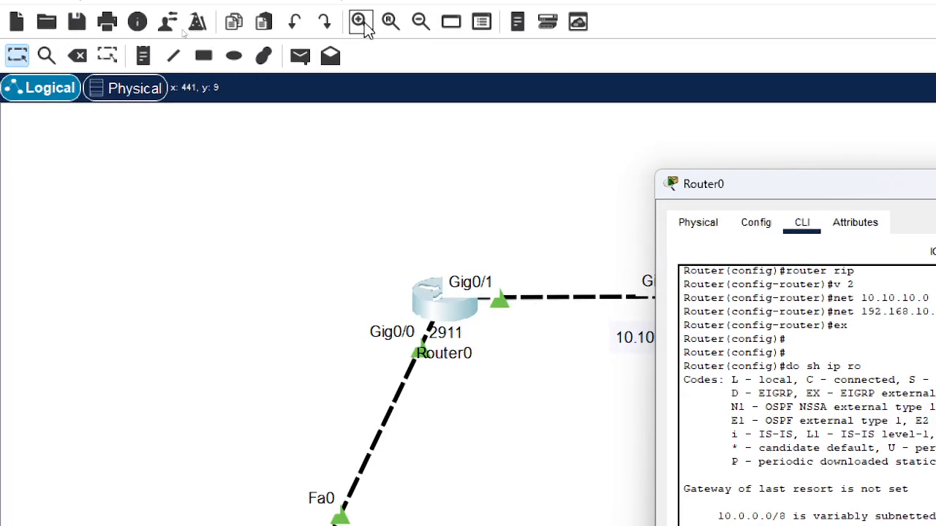
pyautogui.click(341, 24)
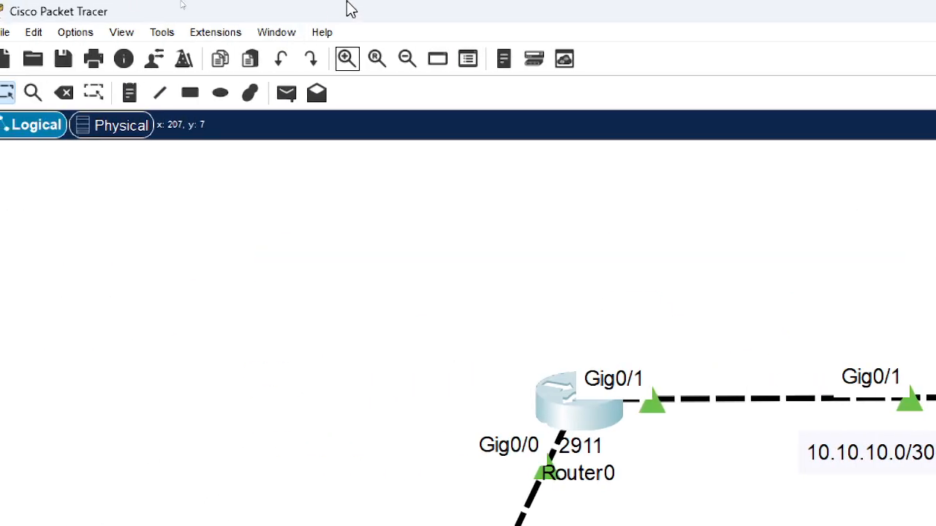
pyautogui.click(406, 62)
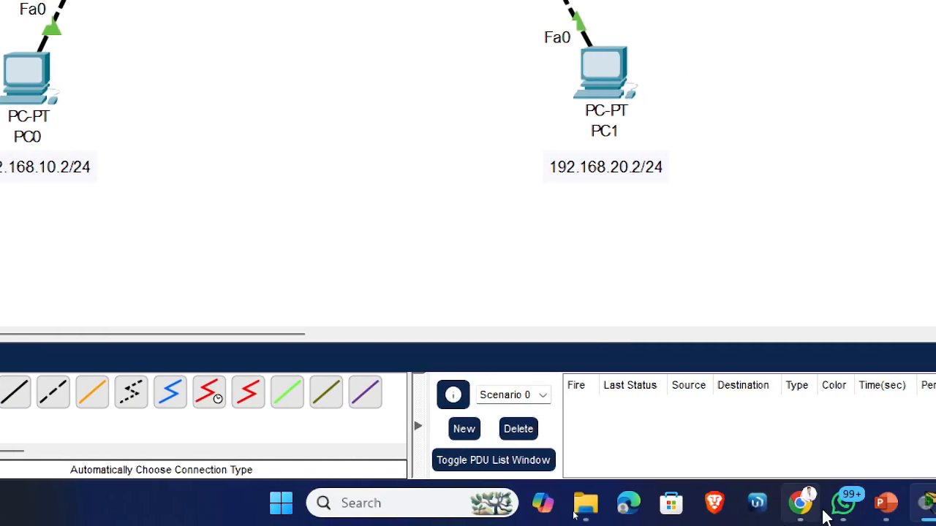
pyautogui.click(466, 89)
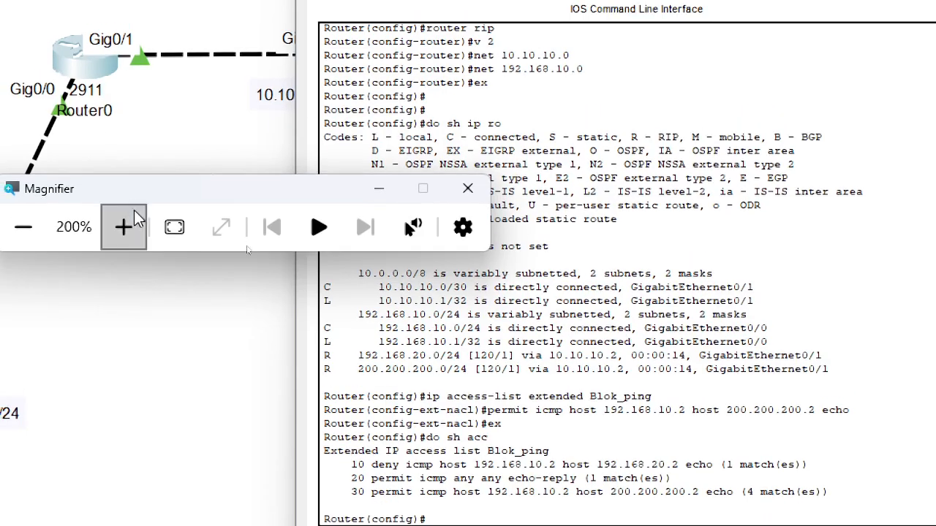
# Close Router0's window, request 200.200.200.2 in PC0's web browser, and close the PC0 window
pyautogui.click(131, 225)
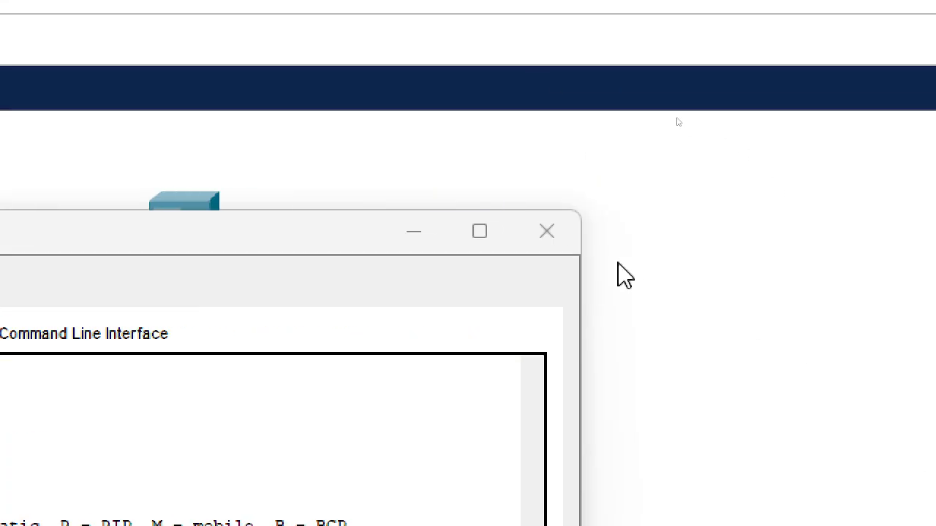
pyautogui.click(566, 243)
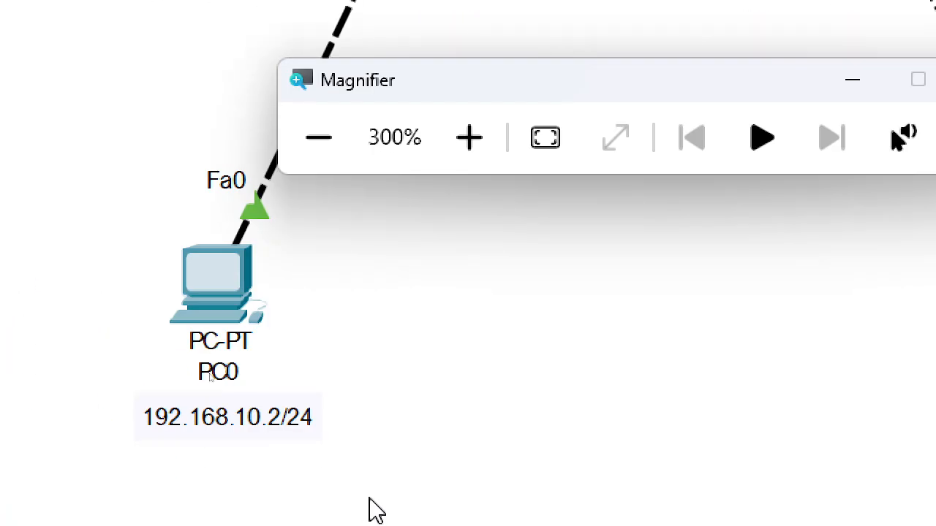
pyautogui.click(245, 296)
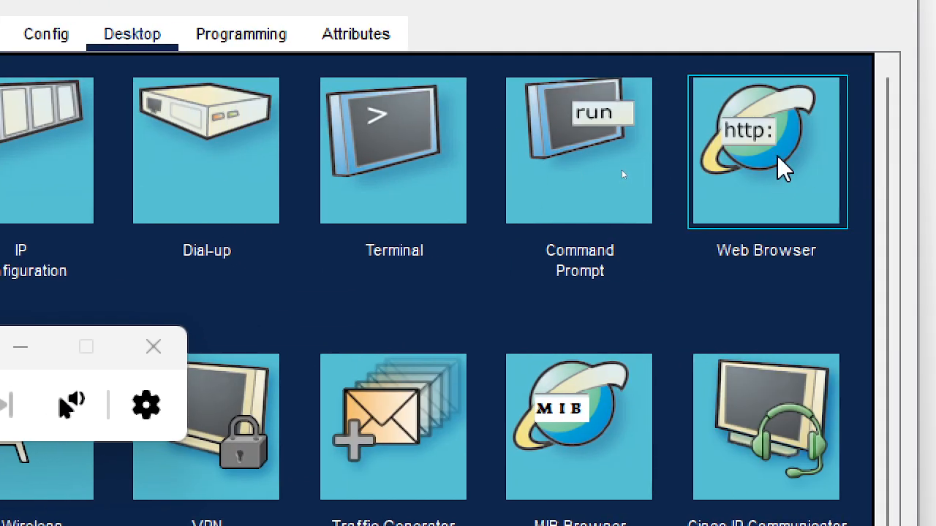
pyautogui.click(782, 166)
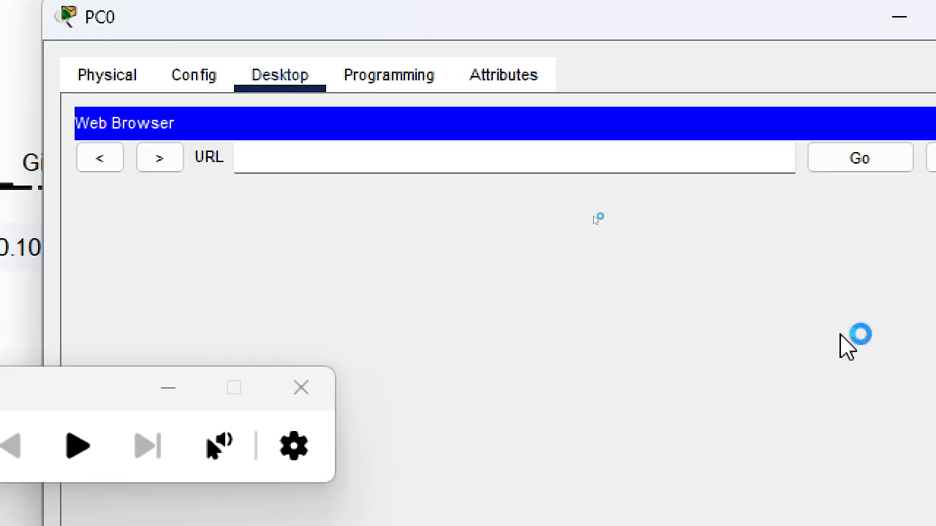
pyautogui.click(410, 152)
pyautogui.write('20')
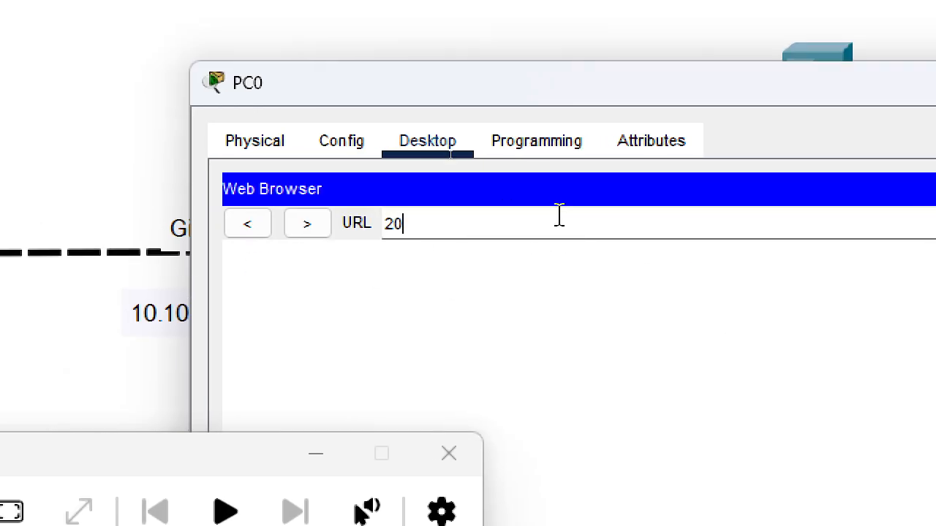
pyautogui.write('0.200.200.2')
pyautogui.press('Return')
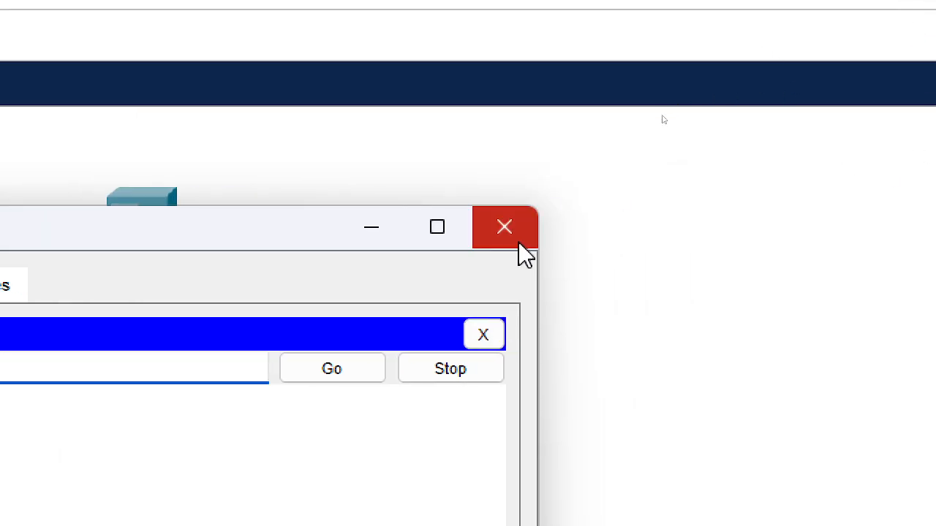
pyautogui.click(504, 228)
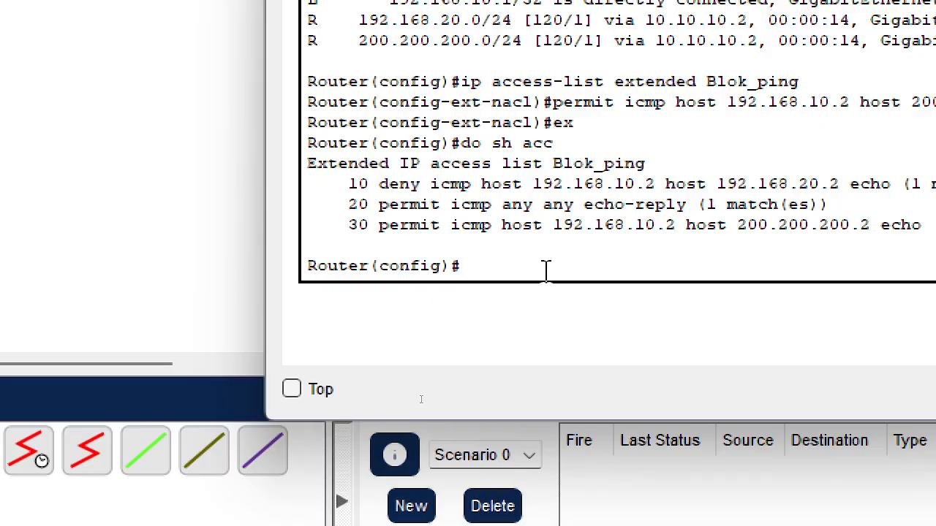
# Enter configuration of the Blok_ping list in Router0's command line with ip access-list extended Blok_ping
pyautogui.press('Up')
pyautogui.press('Up')
pyautogui.press('Up')
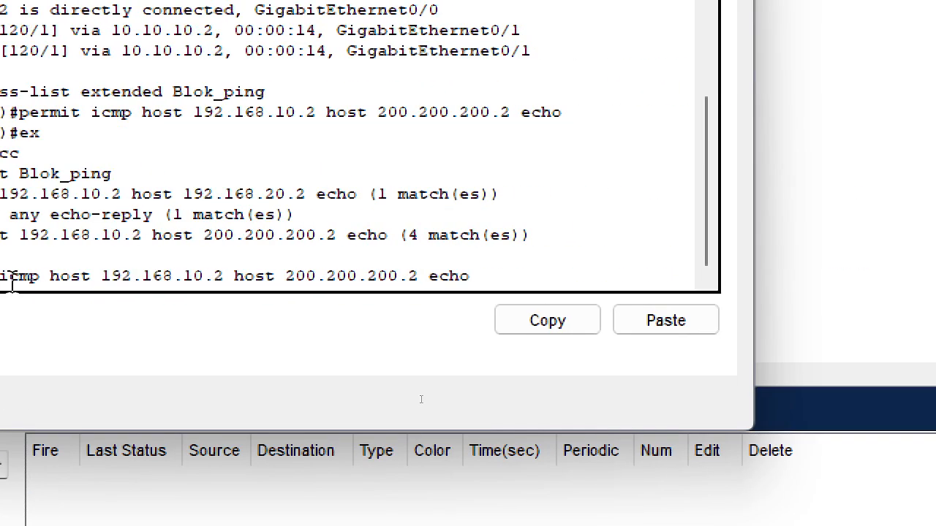
pyautogui.press('Up')
pyautogui.press('Return')
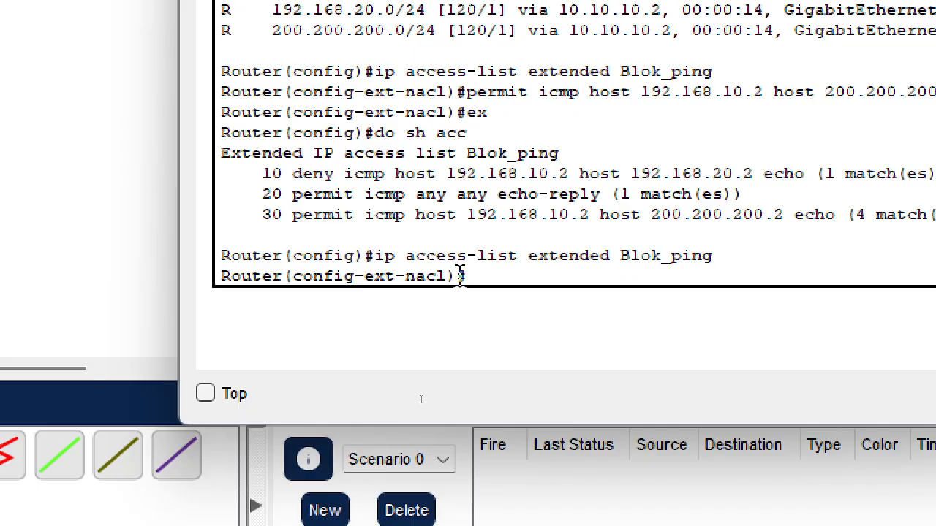
# Add the rule permit tcp host 192.168.10.2 host 200.200.200.2 eq 80 to Blok_ping
pyautogui.write('permi')
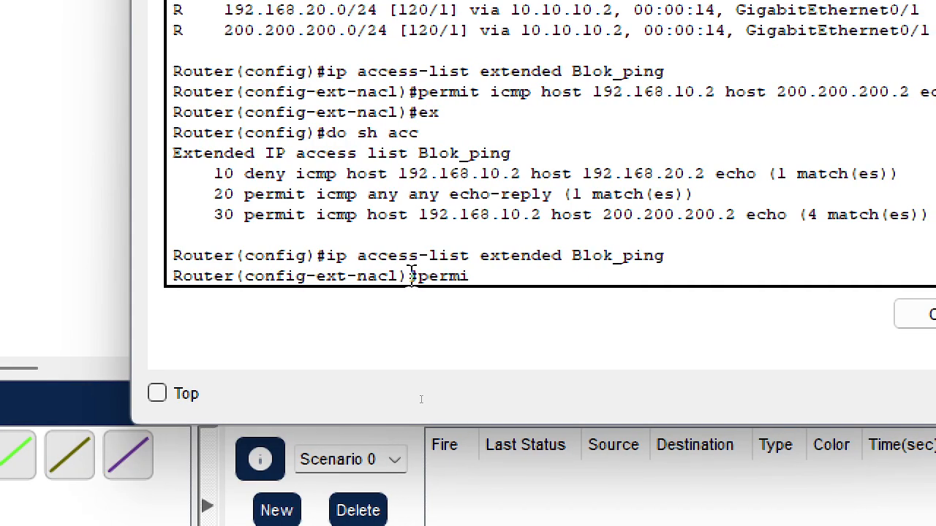
pyautogui.write('t')
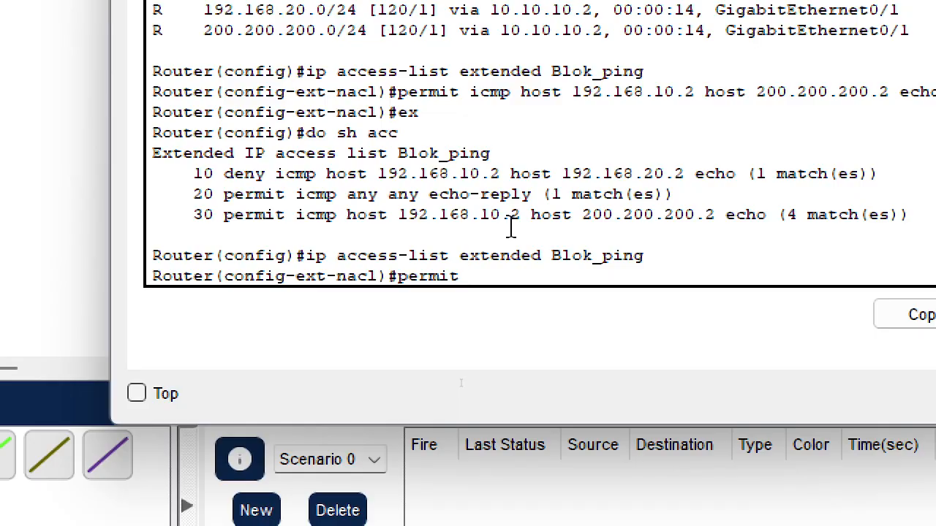
pyautogui.write(' tcp')
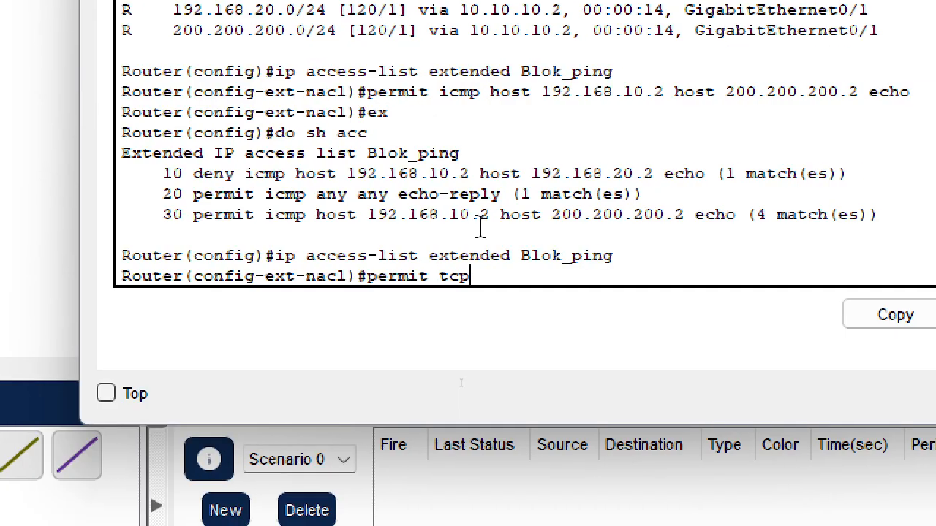
pyautogui.write(' host 192')
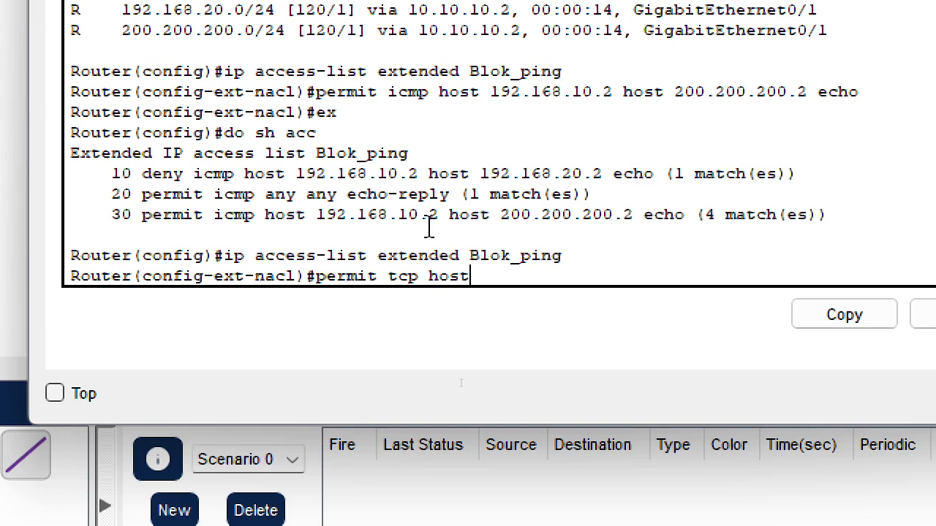
pyautogui.write('.168')
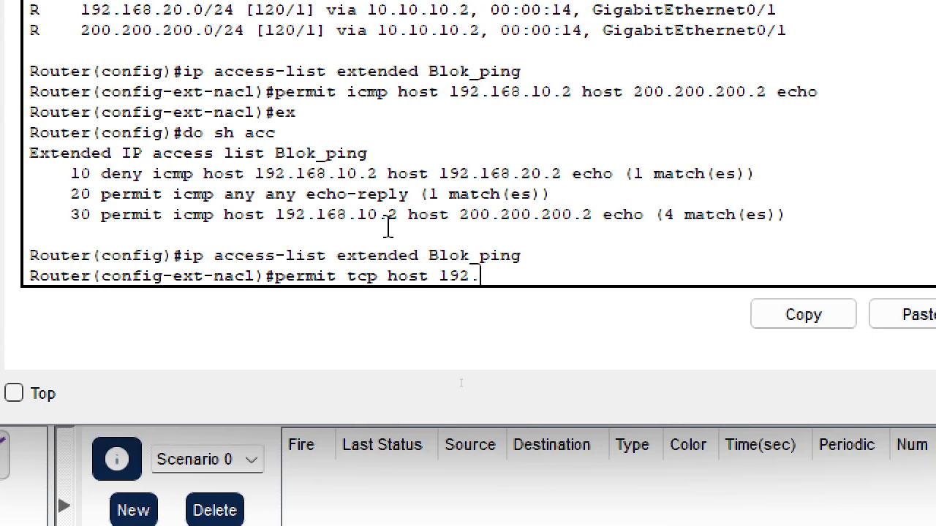
pyautogui.write('.10.2 h')
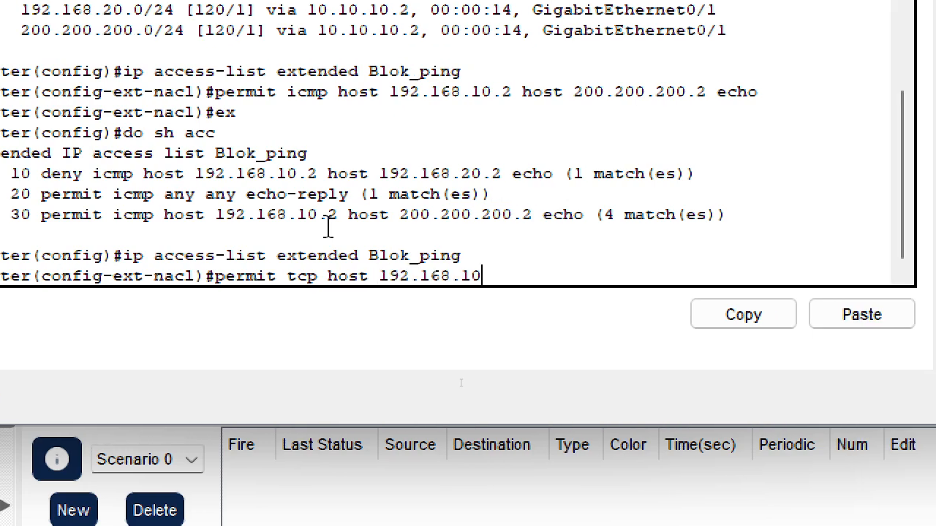
pyautogui.write('ost ')
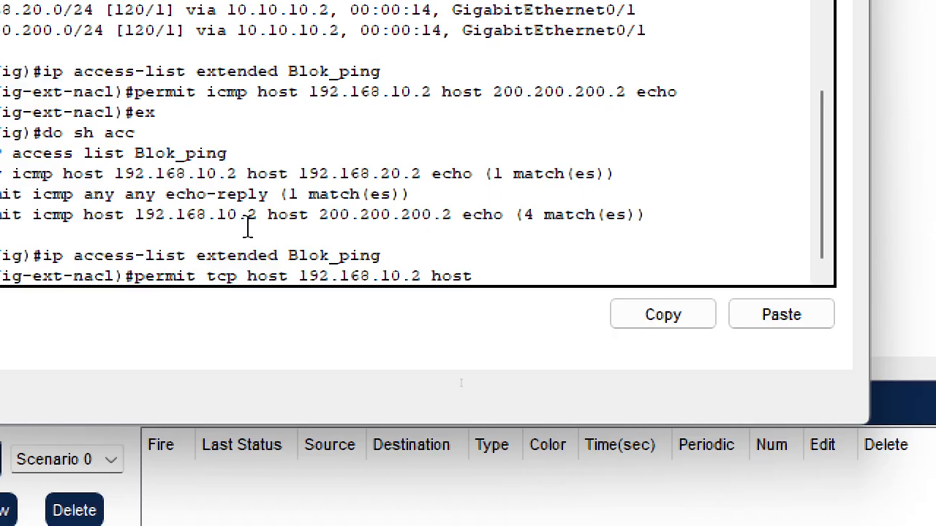
pyautogui.write('200.200.200.2')
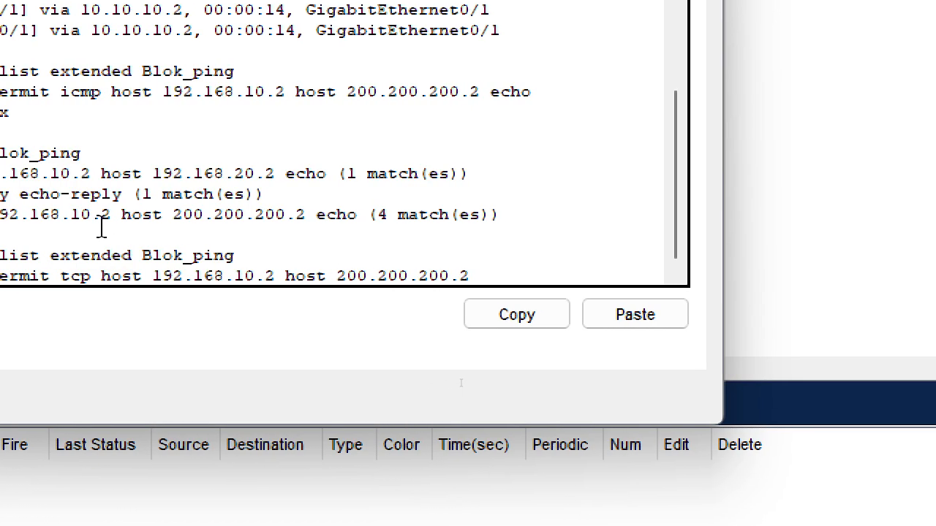
pyautogui.write(' eq')
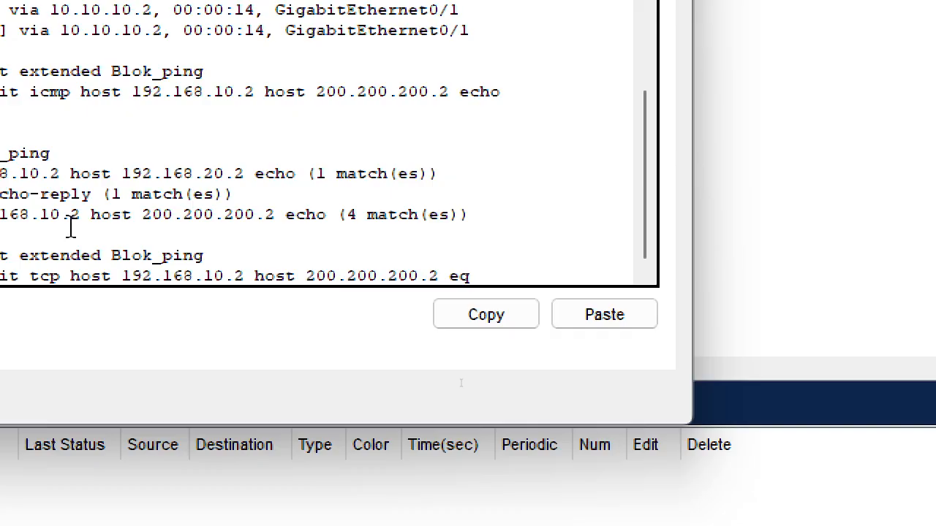
pyautogui.write('80')
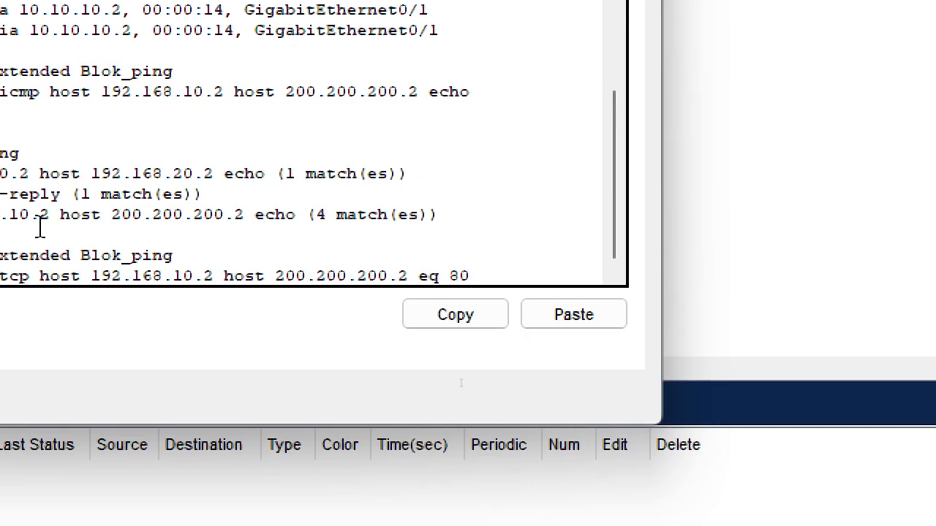
pyautogui.press('Return')
# Add the rule permit tcp host 192.168.10.2 host 200.200.200.2 eq 443 to Blok_ping and exit the access list configuration
pyautogui.press('Up')
pyautogui.press('BackSpace')
pyautogui.press('BackSpace')
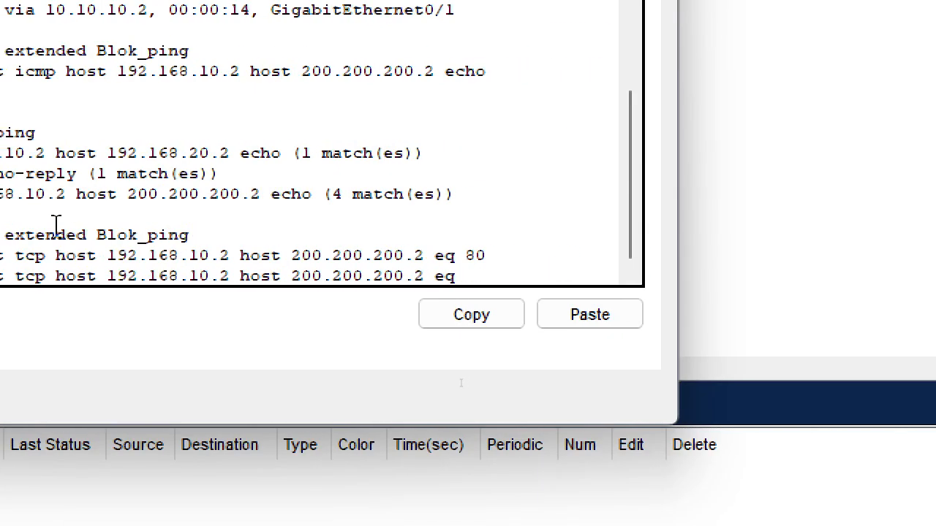
pyautogui.write('443')
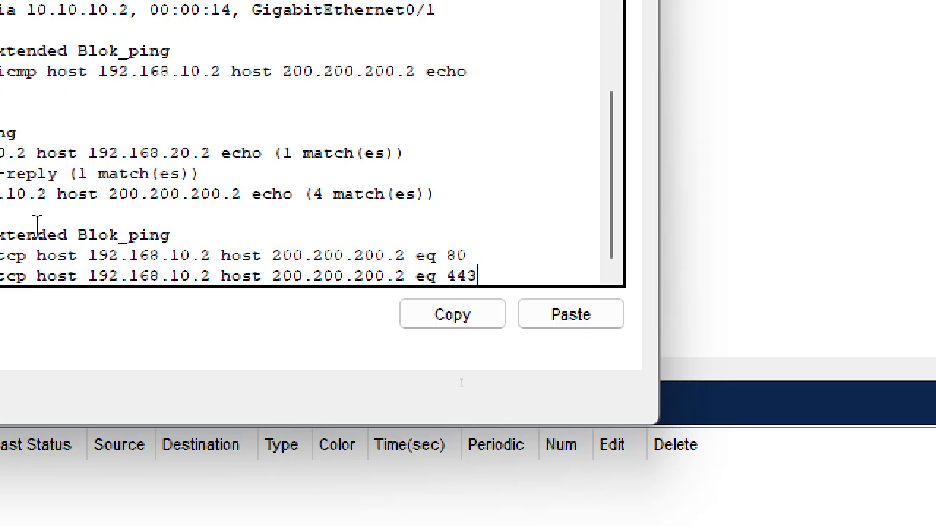
pyautogui.press('Return')
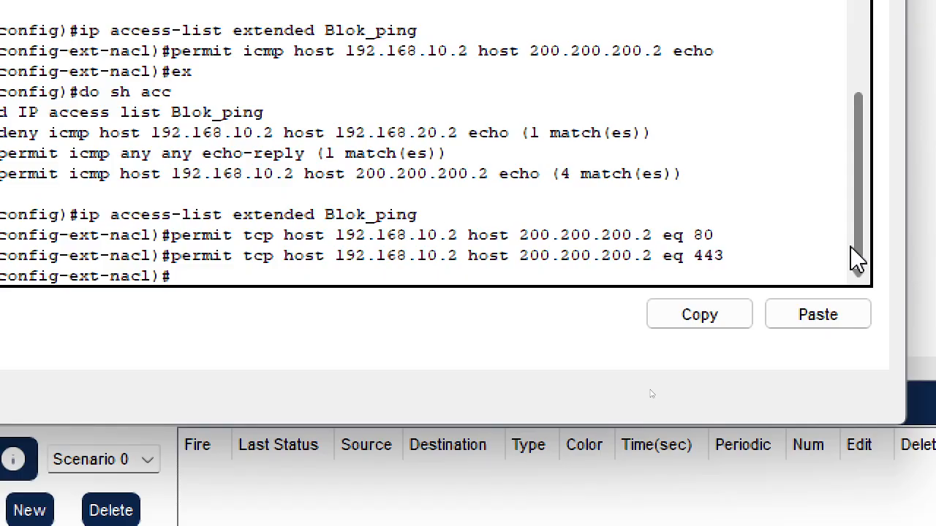
pyautogui.write('exit')
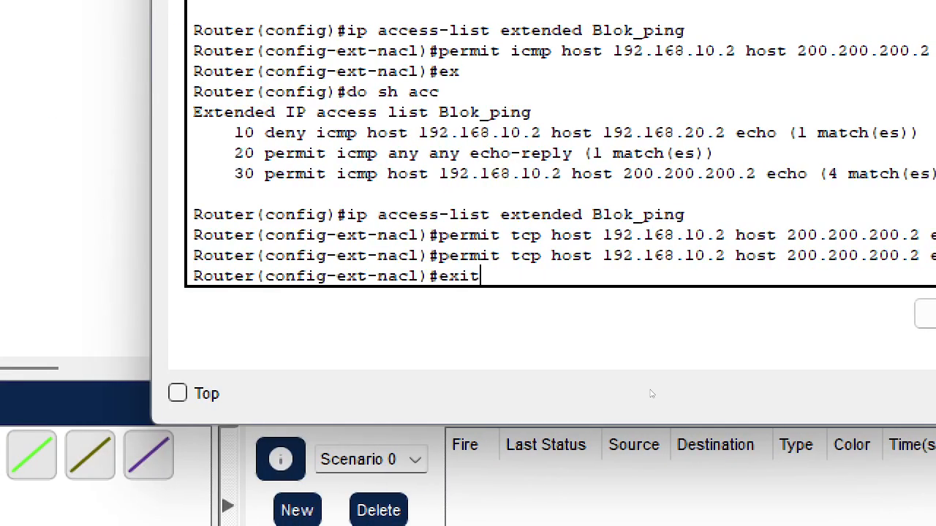
pyautogui.press('Return')
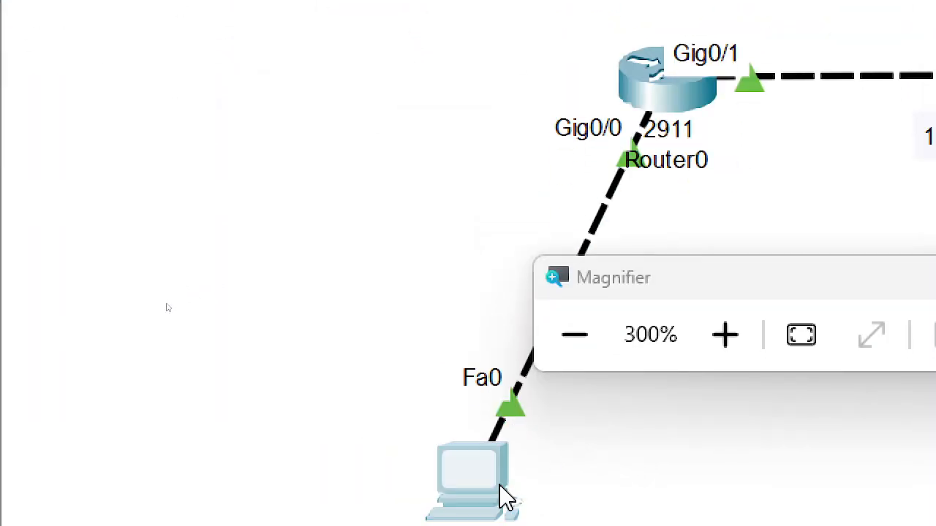
# Load the page at 200.200.200.2 in PC0's web browser and close the PC0 window
pyautogui.click(475, 519)
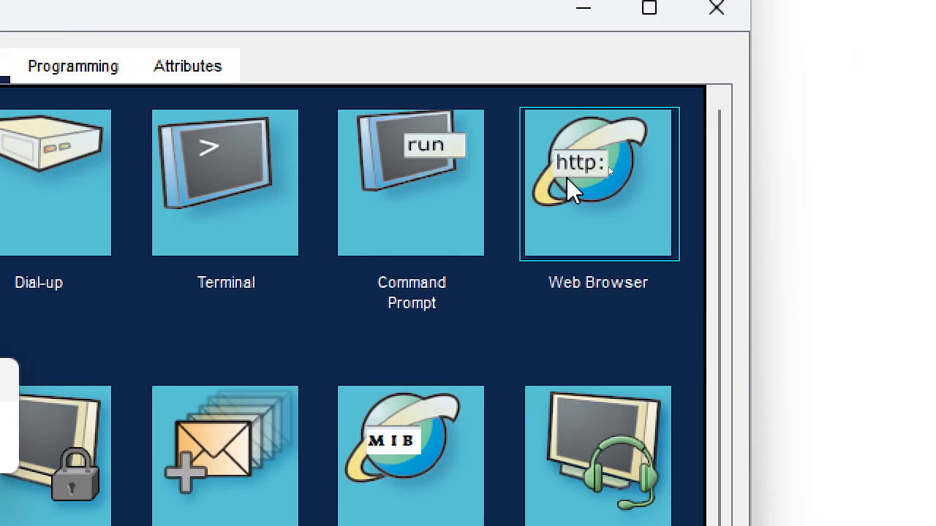
pyautogui.click(540, 302)
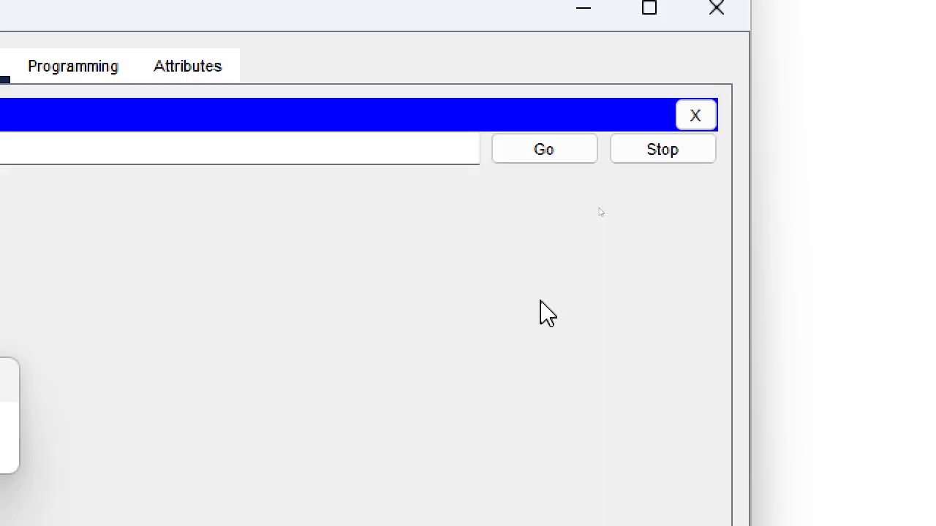
pyautogui.click(269, 144)
pyautogui.write('200.200.200.2')
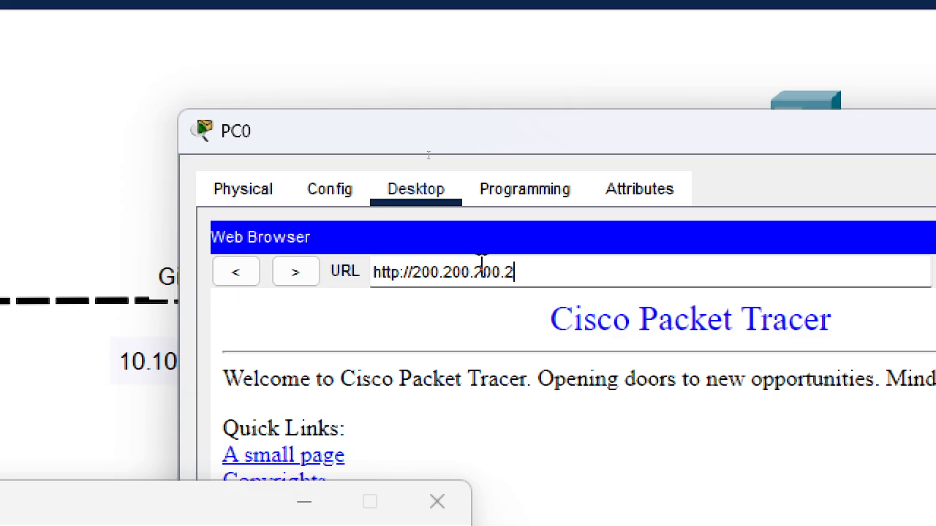
pyautogui.click(870, 145)
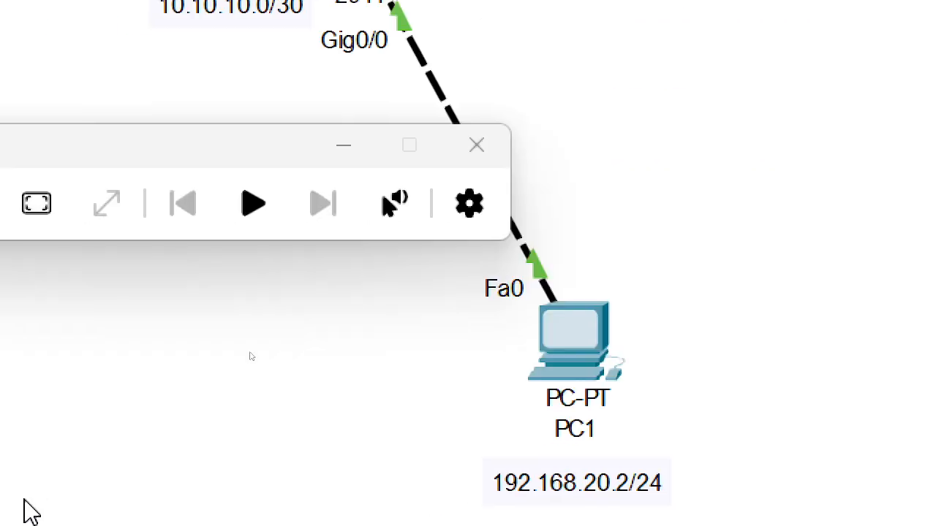
# Return to Router0's command line and re-enter the Blok_ping configuration with ip access-list extended Blok_ping
pyautogui.click(324, 196)
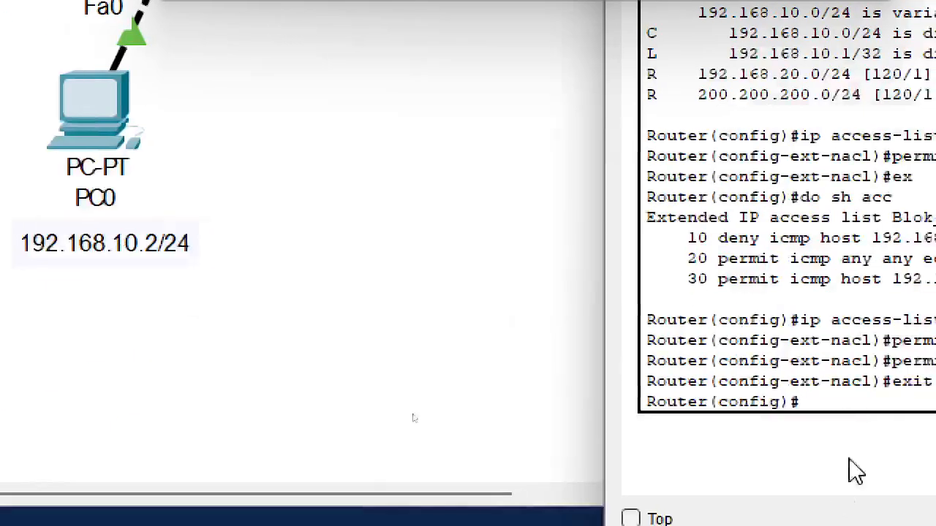
pyautogui.write('exit')
pyautogui.press('Up')
pyautogui.press('Up')
pyautogui.press('Up')
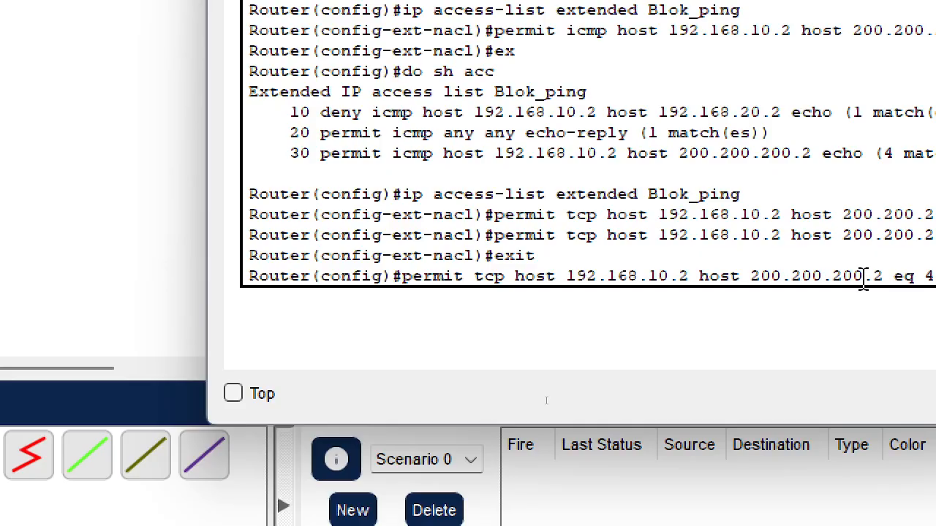
pyautogui.press('Up')
pyautogui.press('Up')
pyautogui.press('Up')
pyautogui.press('Up')
pyautogui.press('Up')
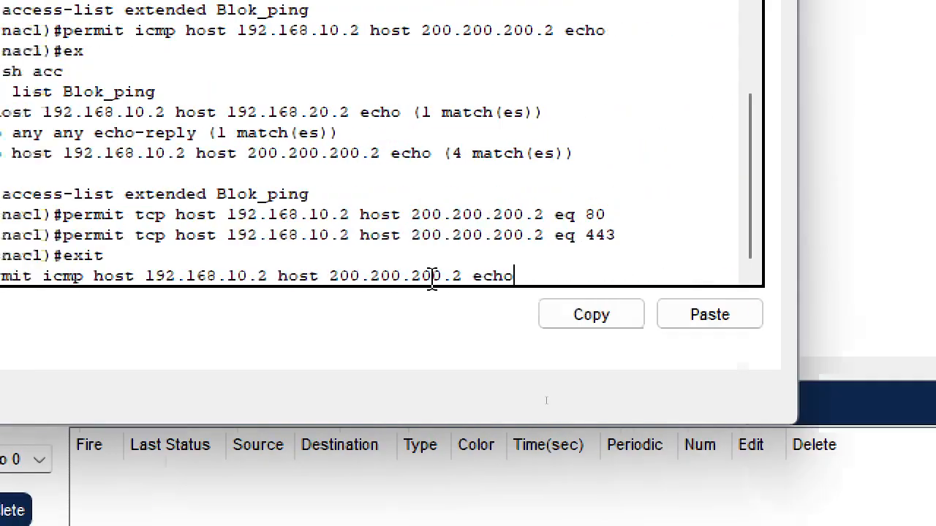
pyautogui.press('Return')
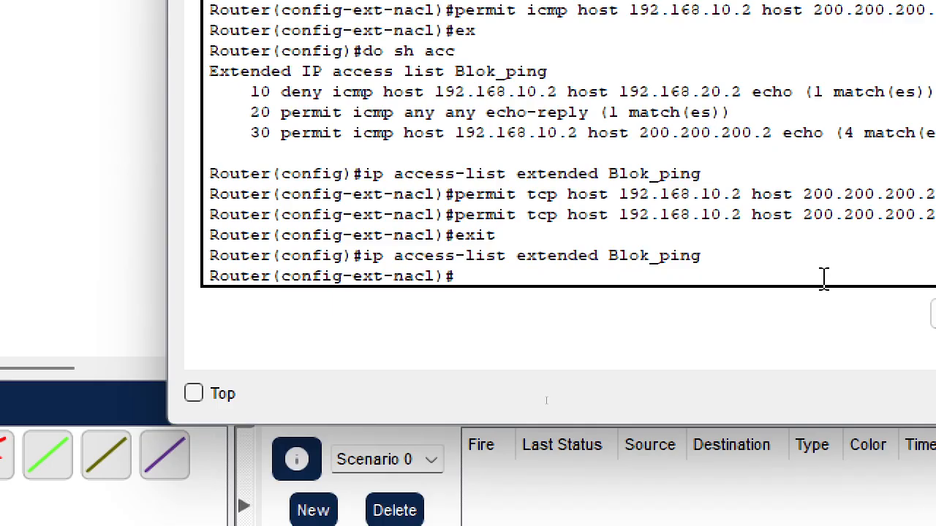
# Add the rule permit tcp host 192.168.10.2 200.200.200.0 0.0.0.255 eq 21 to Blok_ping
pyautogui.write('permit')
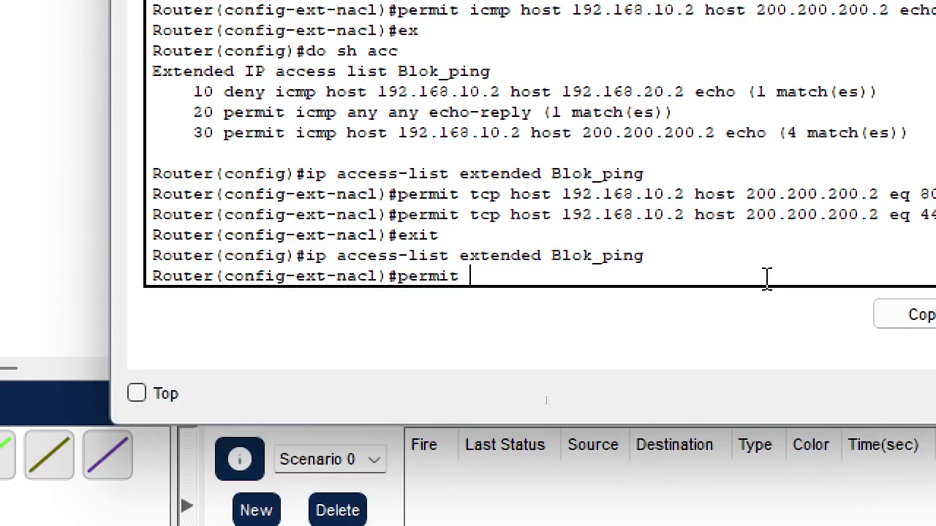
pyautogui.write('tcp ho')
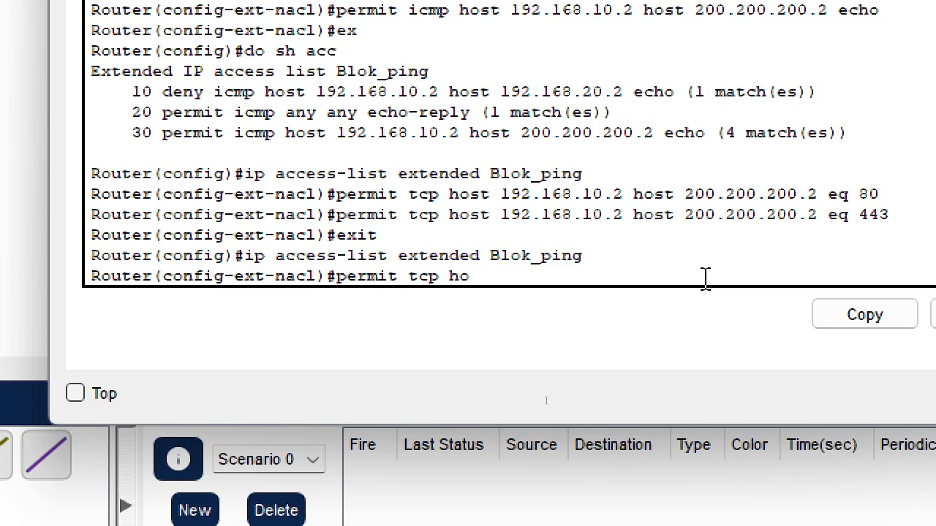
pyautogui.write('st')
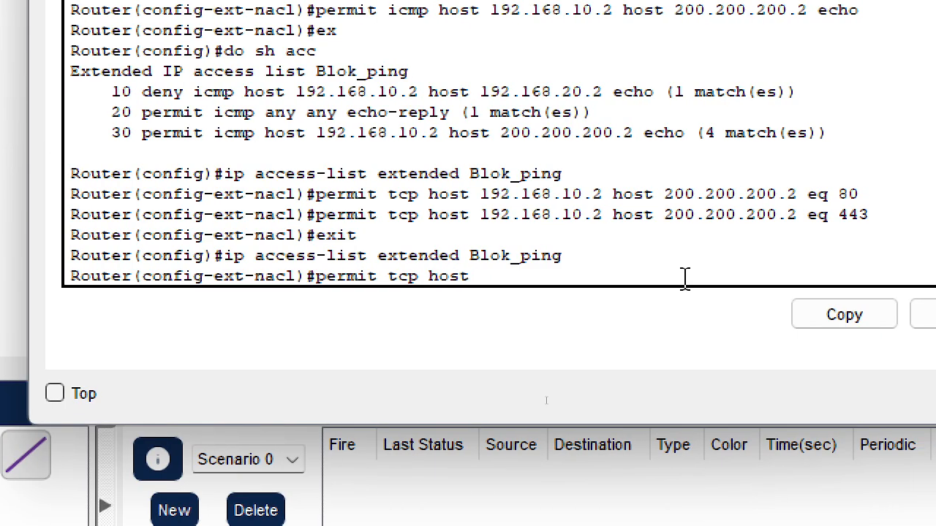
pyautogui.press('BackSpace')
pyautogui.press('BackSpace')
pyautogui.press('BackSpace')
pyautogui.press('BackSpace')
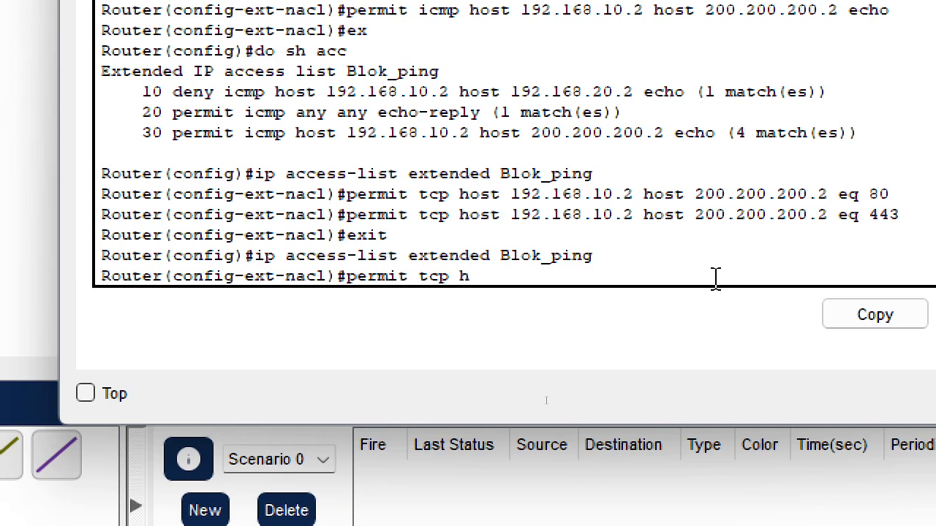
pyautogui.write('192.1')
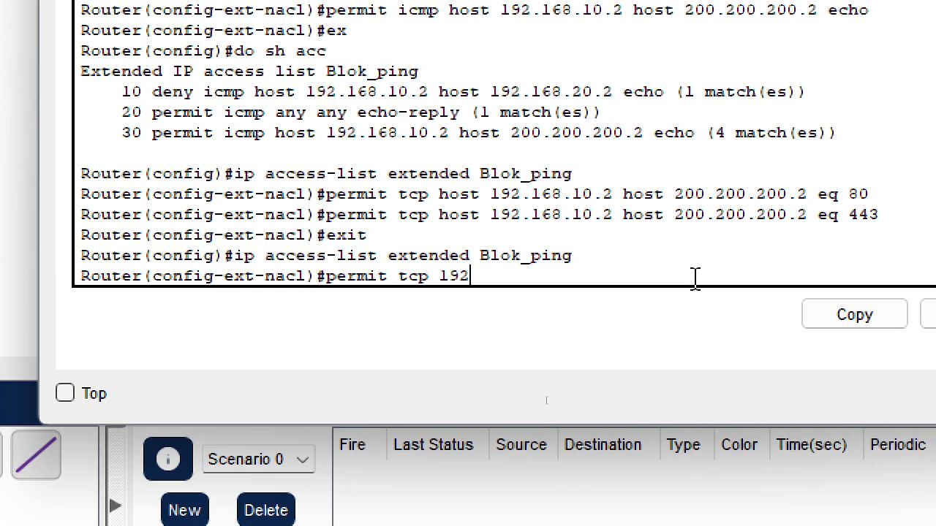
pyautogui.write('6')
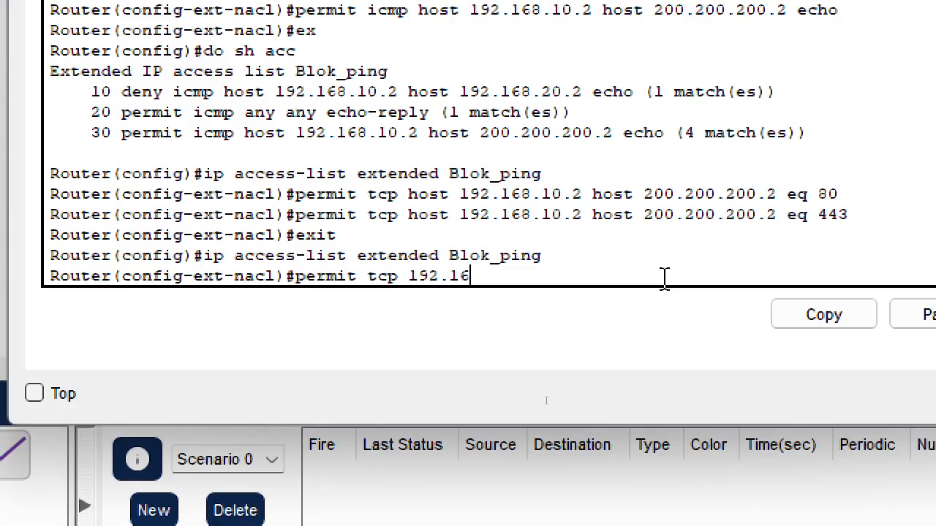
pyautogui.press('BackSpace')
pyautogui.press('BackSpace')
pyautogui.press('BackSpace')
pyautogui.press('BackSpace')
pyautogui.press('BackSpace')
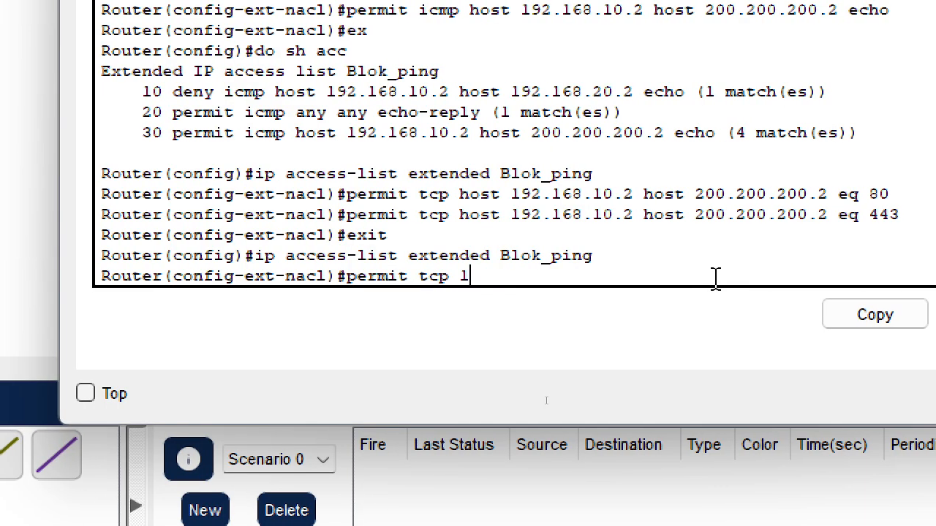
pyautogui.press('BackSpace')
pyautogui.write('host')
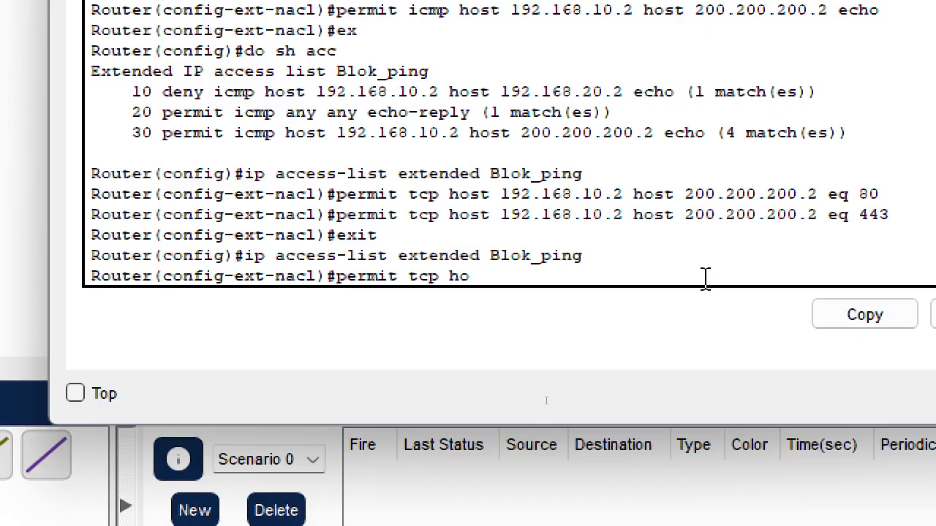
pyautogui.write(' 192.16')
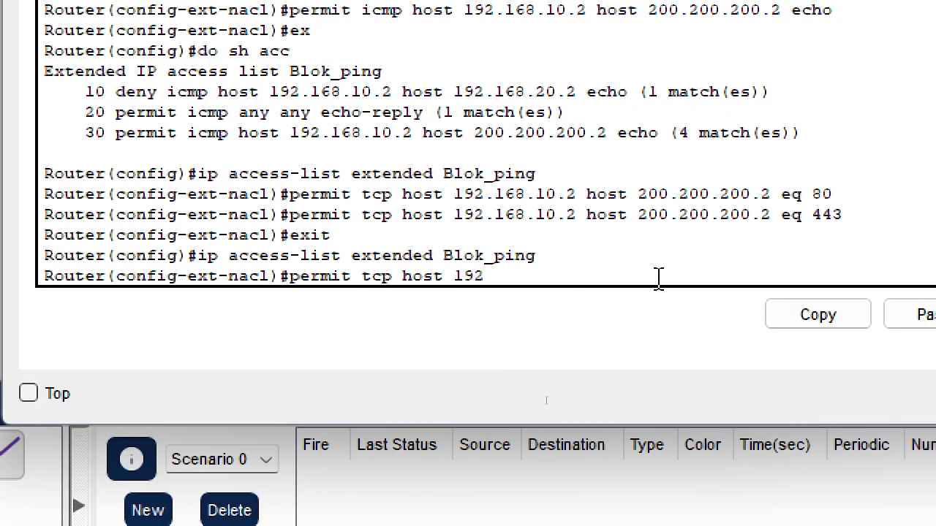
pyautogui.write('8')
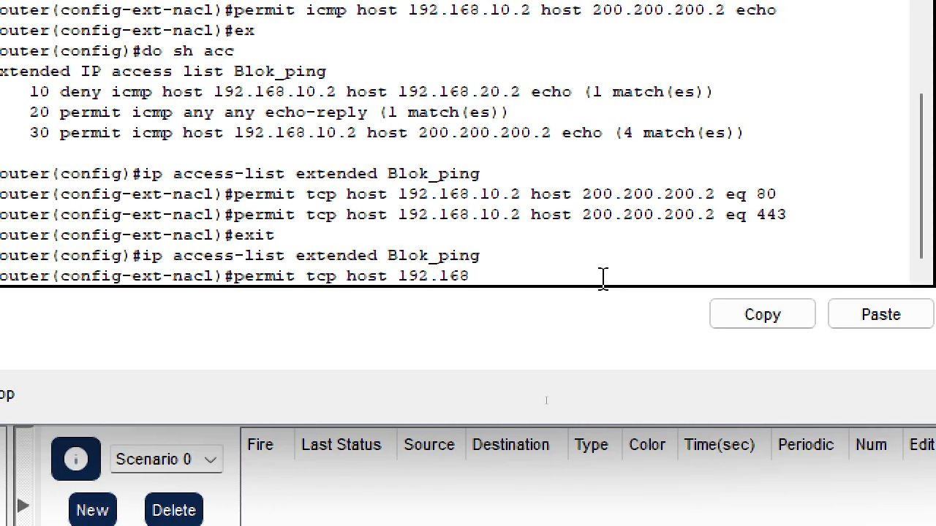
pyautogui.write('.10.2')
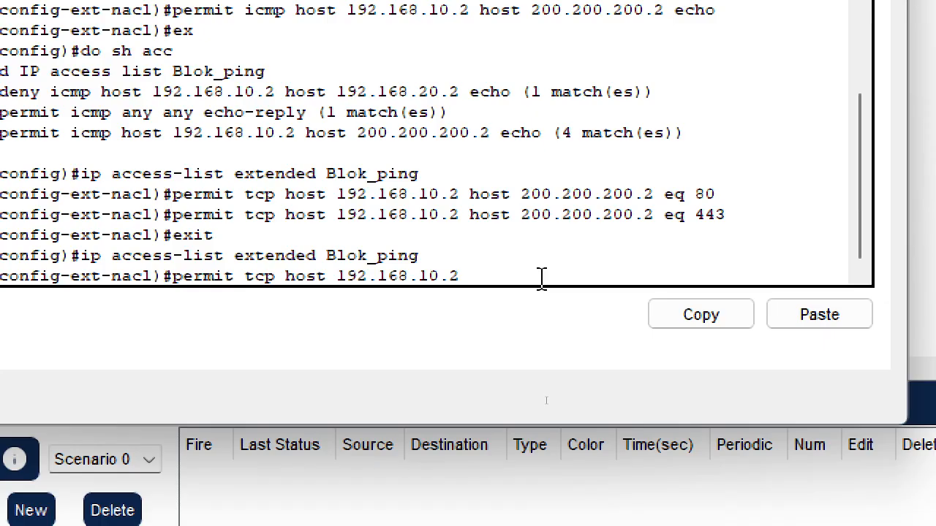
pyautogui.write(' 200.200.200')
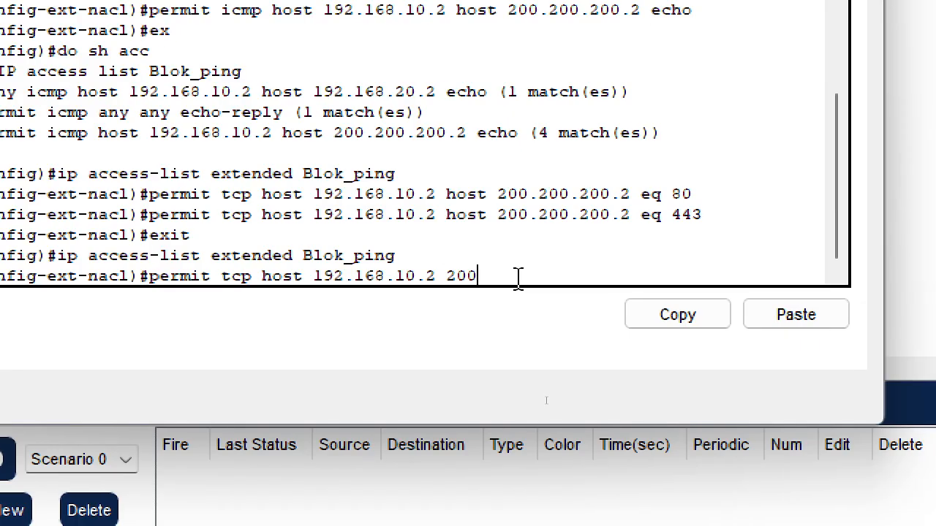
pyautogui.write('.0')
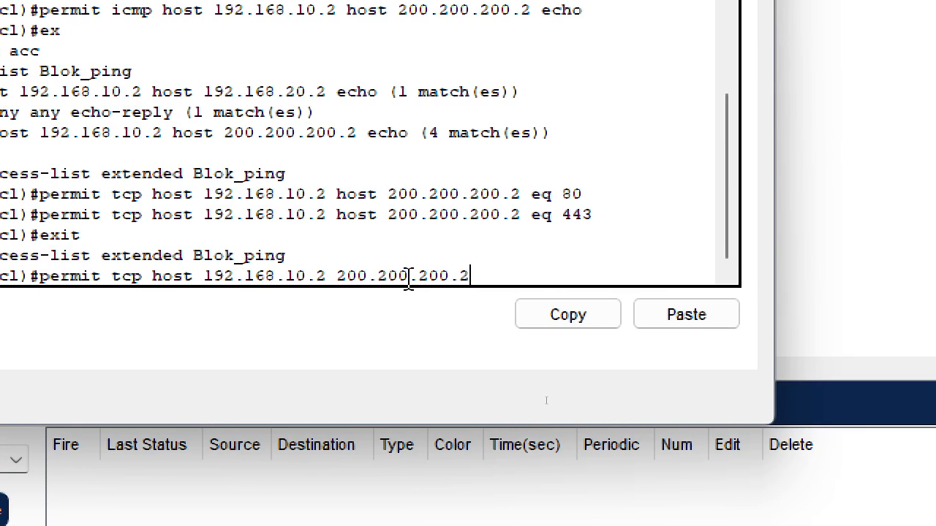
pyautogui.write(' 0.0')
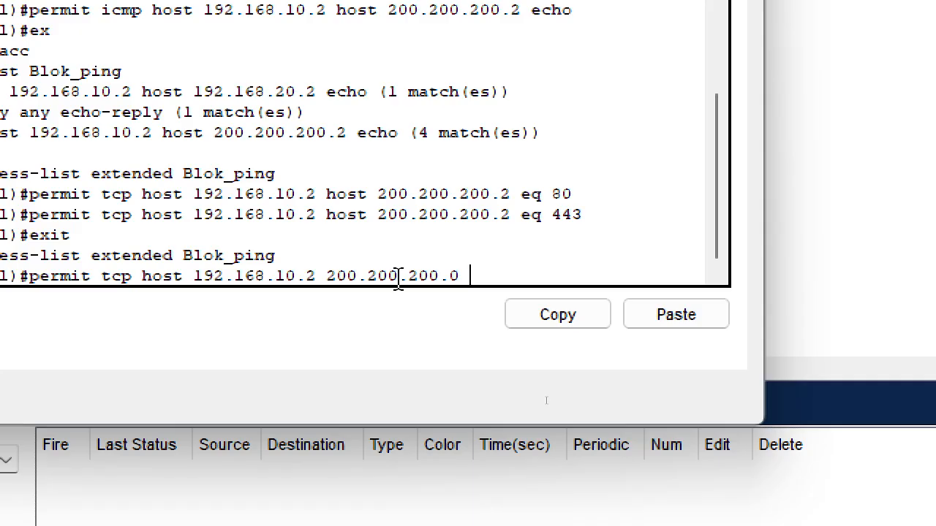
pyautogui.write('.0')
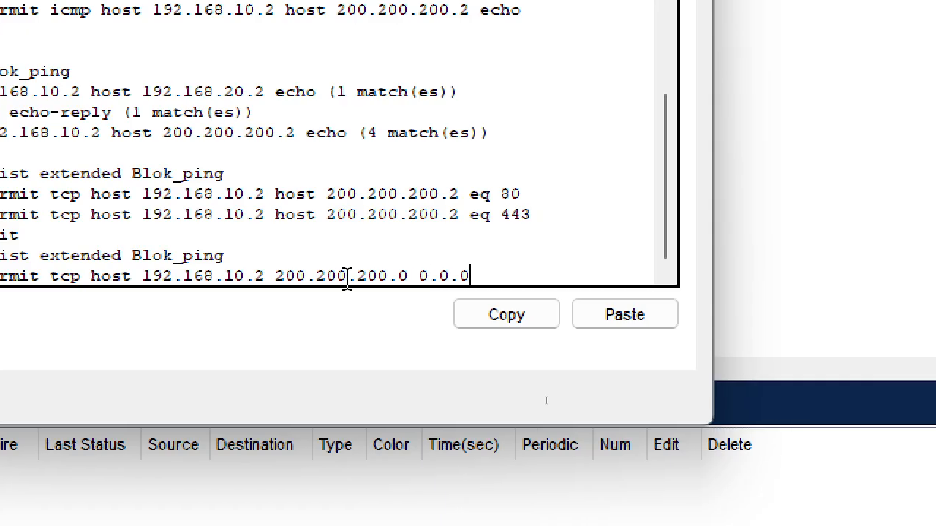
pyautogui.write('.255')
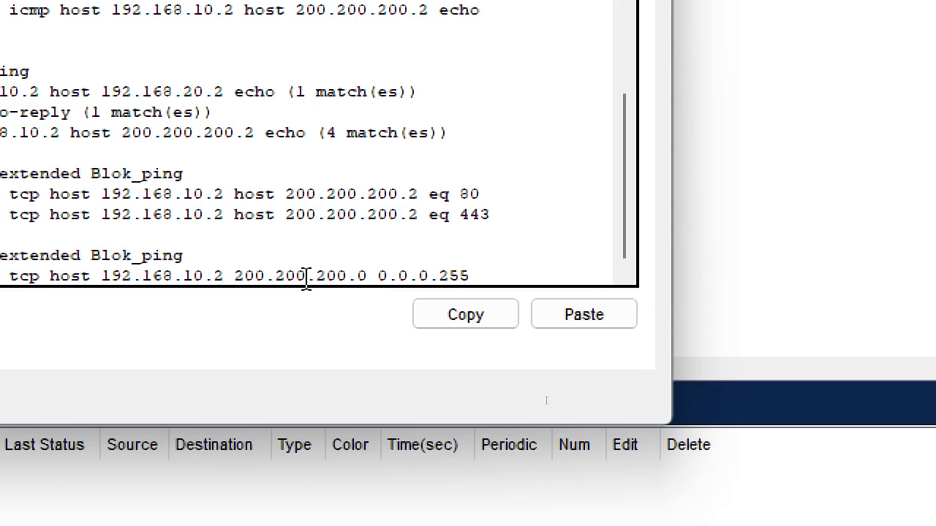
pyautogui.write(' eq')
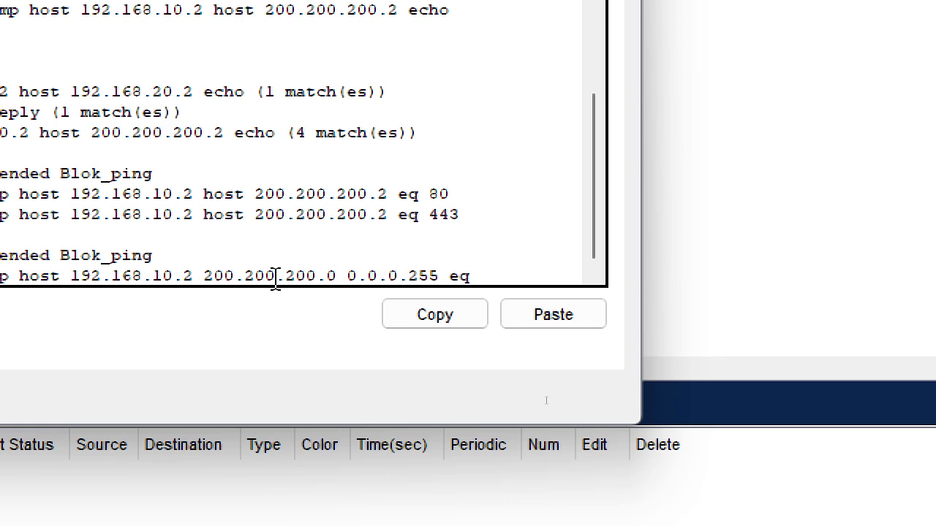
pyautogui.write(' 2')
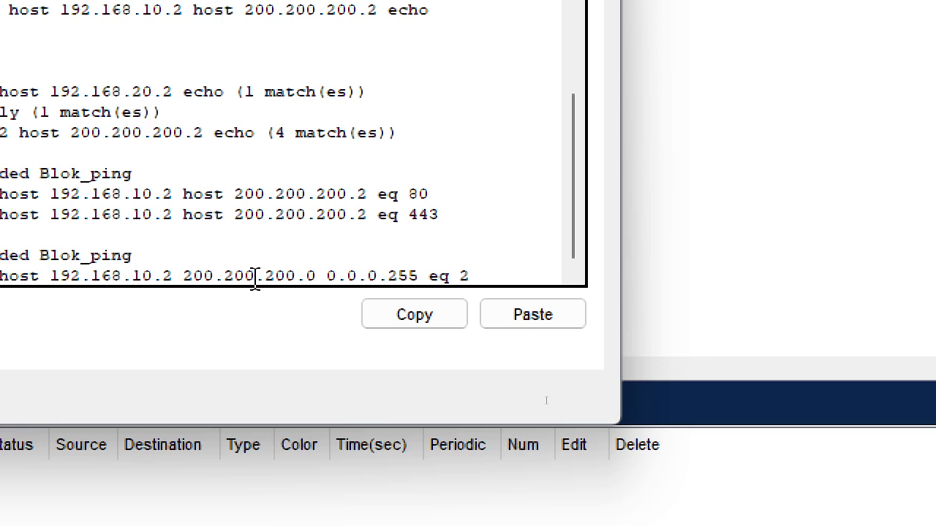
pyautogui.write('1')
pyautogui.press('Return')
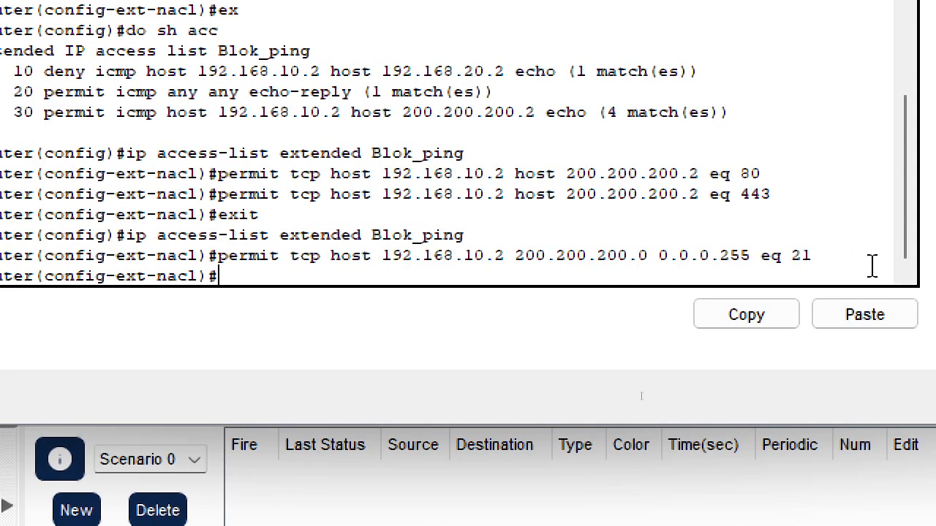
# Reuse the previous rule to add permit tcp 192.168.10.0 0.0.0.255 200.200.200.0 0.0.0.255 eq 21 to Blok_ping
pyautogui.press('Up')
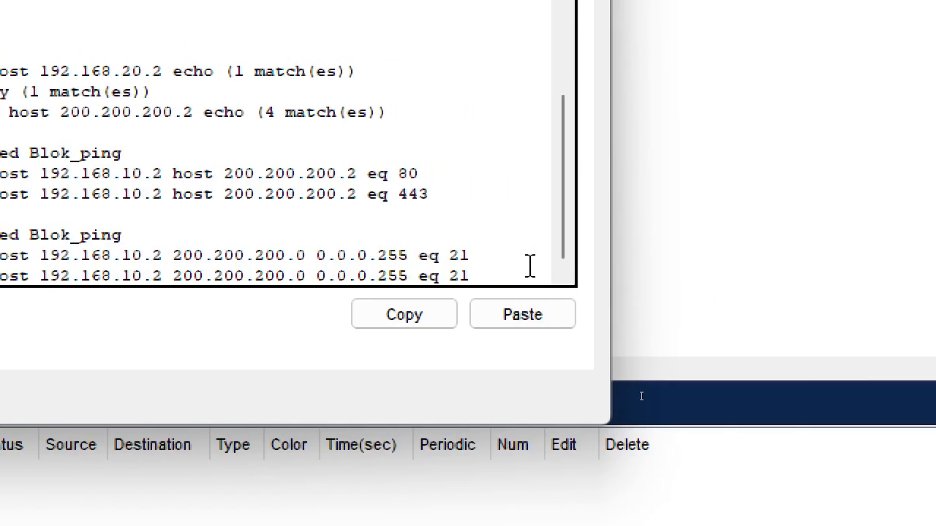
pyautogui.press('Up')
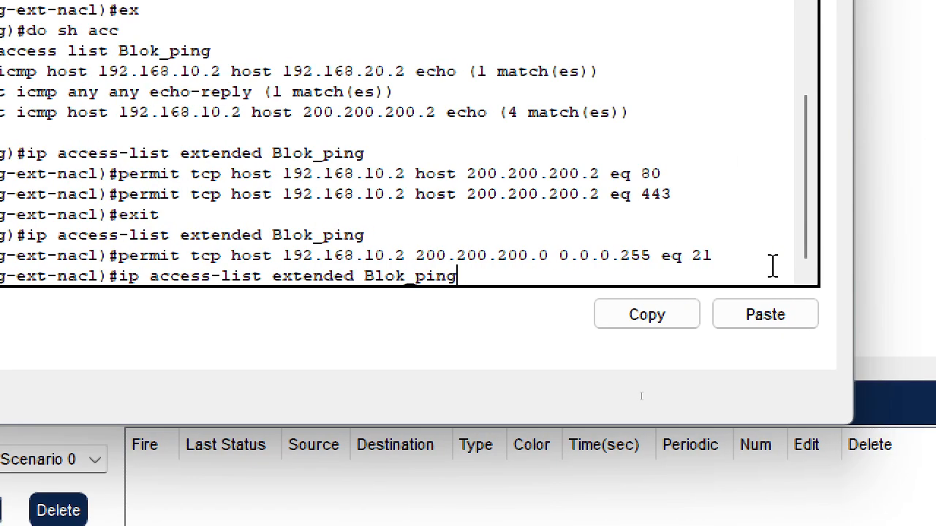
pyautogui.press('Down')
pyautogui.press('Left')
pyautogui.press('Left')
pyautogui.press('Left')
pyautogui.press('Left')
pyautogui.press('Left')
pyautogui.press('Left')
pyautogui.press('Left')
pyautogui.press('Left')
pyautogui.press('Left')
pyautogui.press('Left')
pyautogui.press('Left')
pyautogui.press('Left')
pyautogui.press('Left')
pyautogui.press('Left')
pyautogui.press('Left')
pyautogui.press('Left')
pyautogui.press('Left')
pyautogui.press('Left')
pyautogui.press('Left')
pyautogui.press('Left')
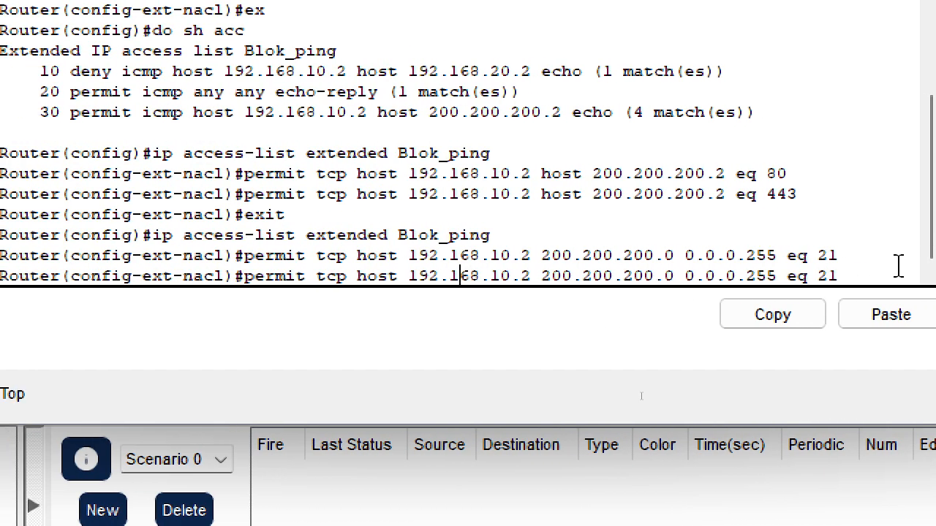
pyautogui.press('Left')
pyautogui.press('Left')
pyautogui.press('Left')
pyautogui.press('Left')
pyautogui.press('Left')
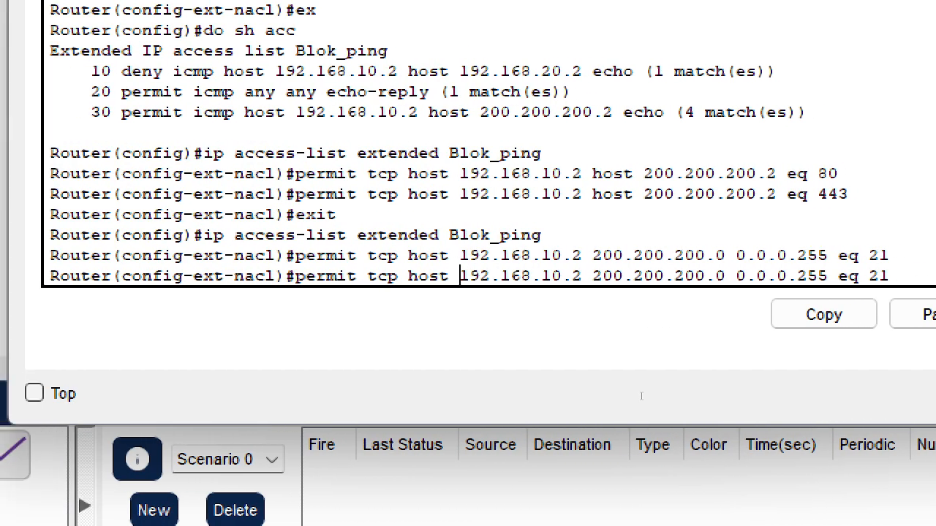
pyautogui.press('BackSpace')
pyautogui.press('BackSpace')
pyautogui.press('BackSpace')
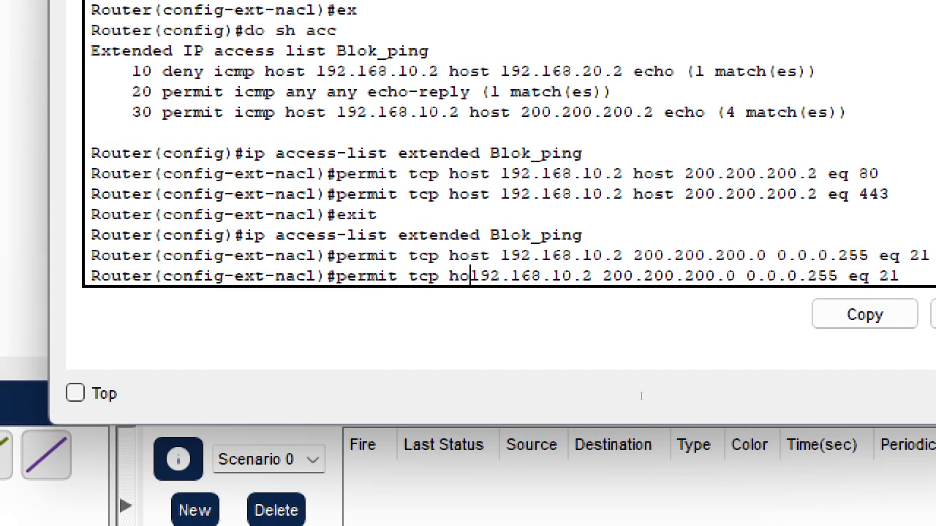
pyautogui.press('BackSpace')
pyautogui.press('BackSpace')
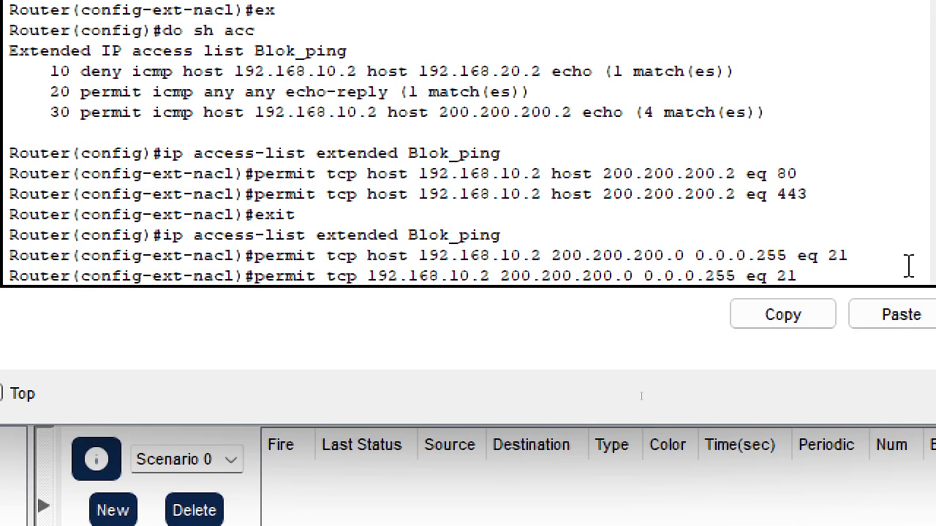
pyautogui.press('Right')
pyautogui.press('Right')
pyautogui.press('Right')
pyautogui.press('Right')
pyautogui.press('Right')
pyautogui.press('Right')
pyautogui.press('Right')
pyautogui.press('Right')
pyautogui.press('Right')
pyautogui.press('Right')
pyautogui.press('Right')
pyautogui.press('Right')
pyautogui.press('BackSpace')
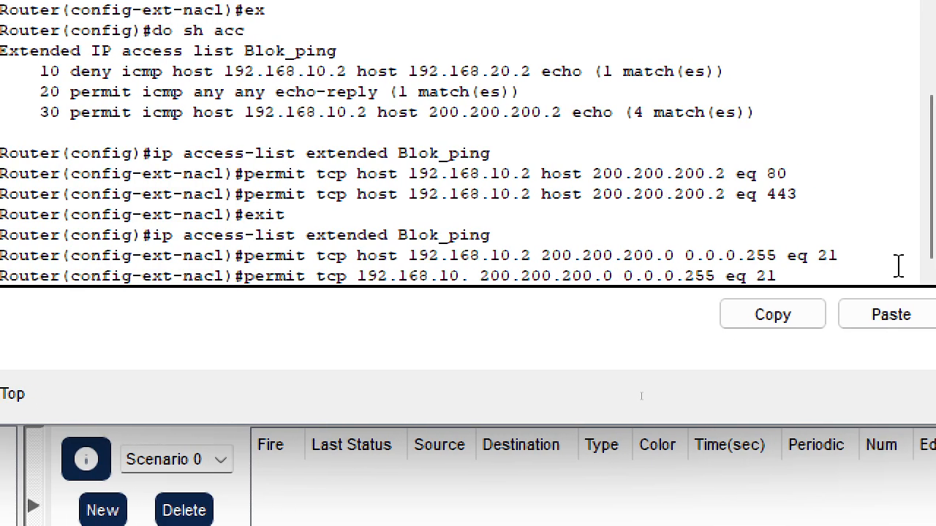
pyautogui.write('0 ')
pyautogui.write('0.0.0.')
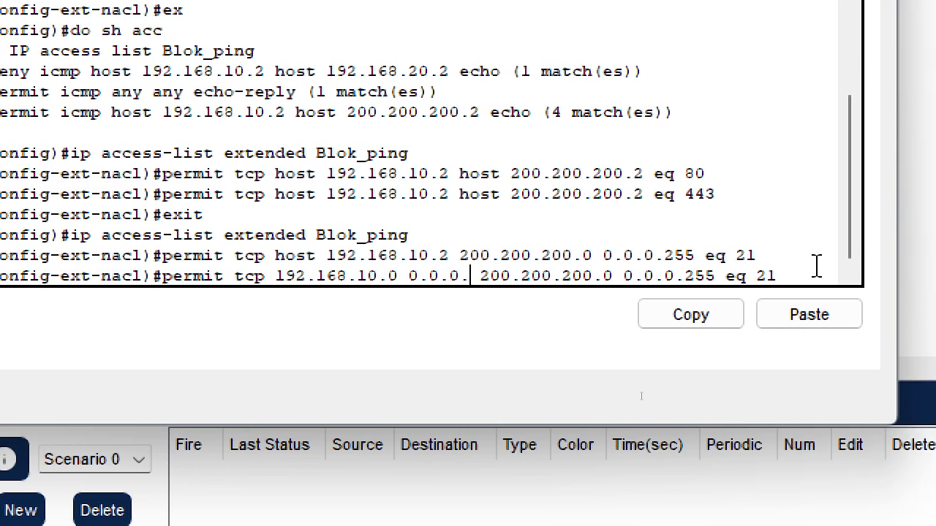
pyautogui.write('255')
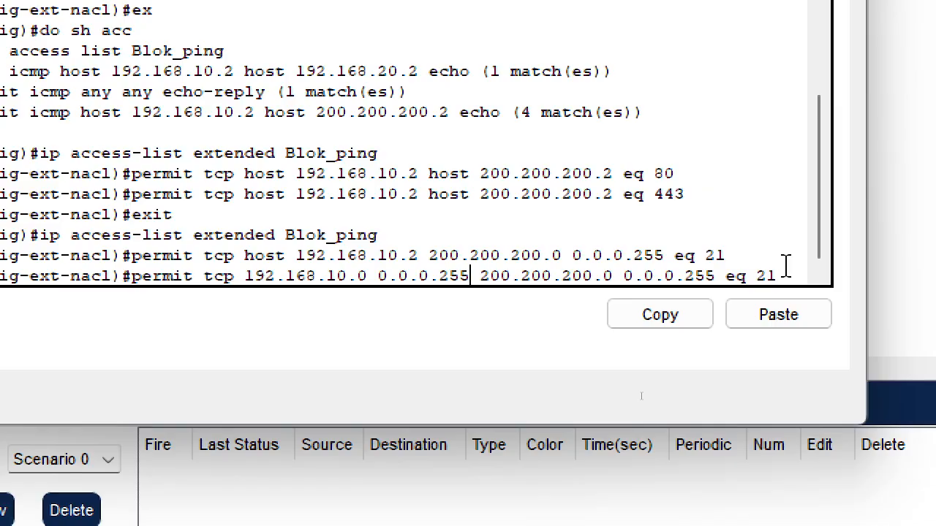
pyautogui.press('Return')
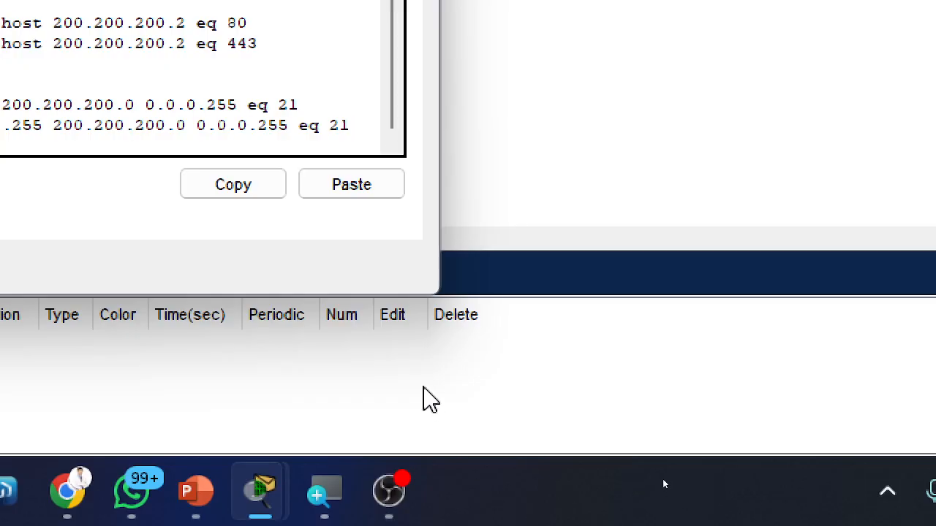
pyautogui.click(401, 498)
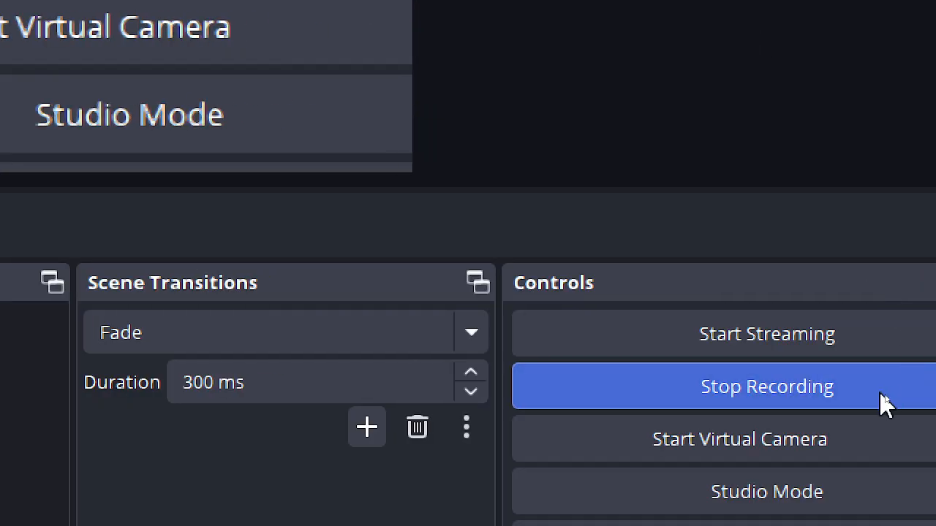